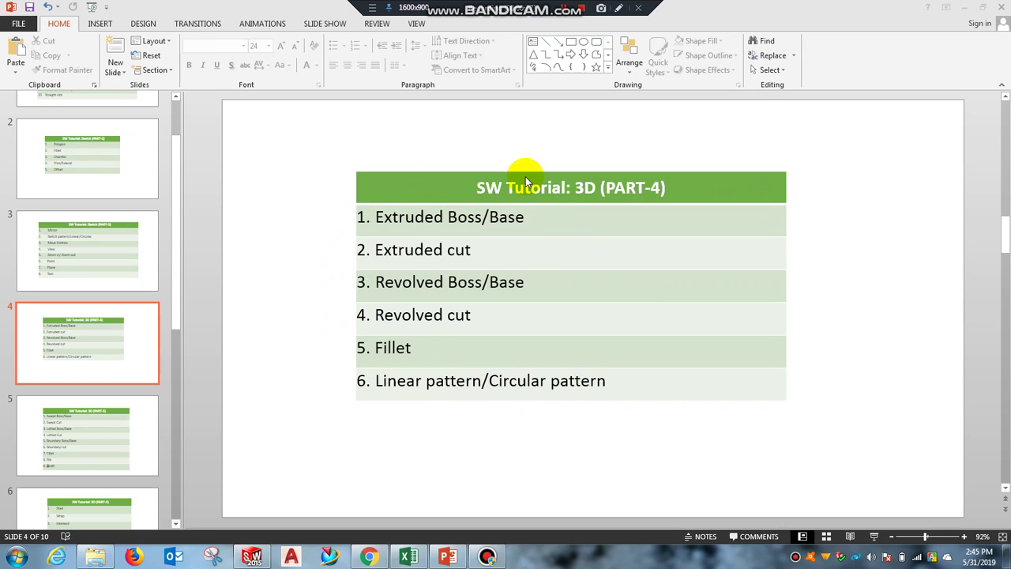
Switch from the PowerPoint tutorial slide to the empty SOLIDWORKS part, Part4.
left_click(254, 553)
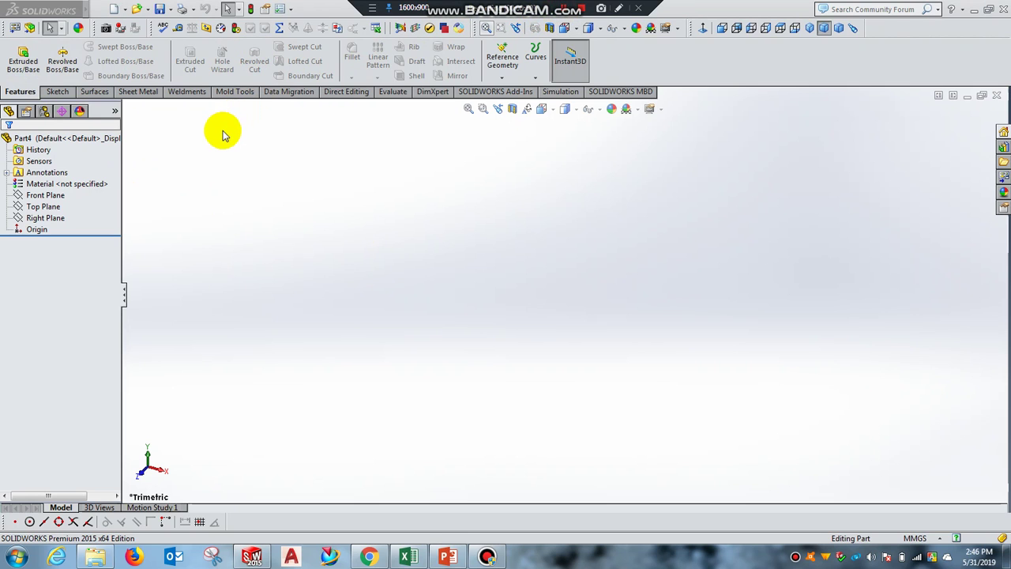
Start a sketch on the Front Plane and draw a circle centred at the origin.
left_click(53, 93)
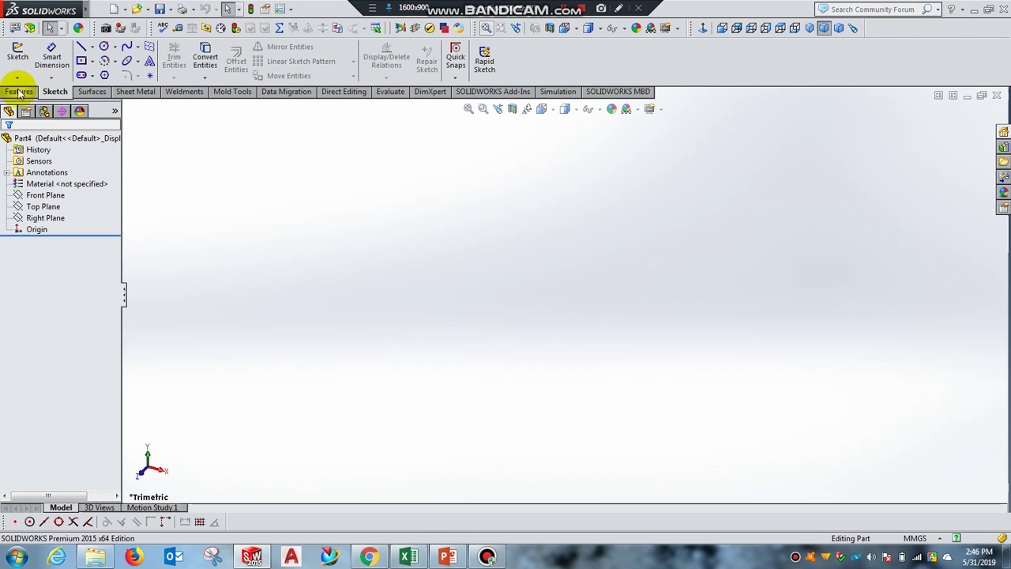
left_click(45, 196)
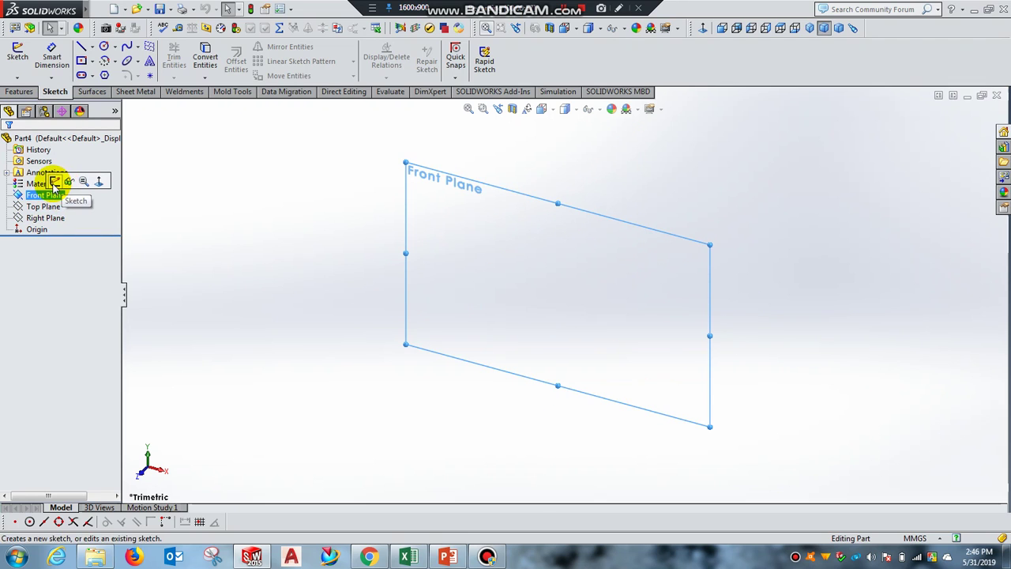
left_click(54, 184)
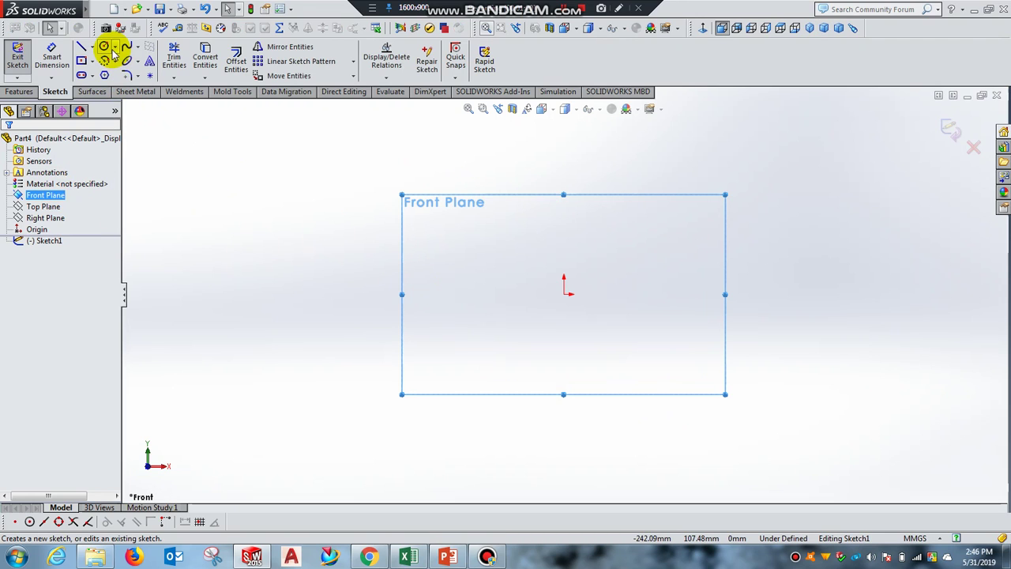
left_click(105, 48)
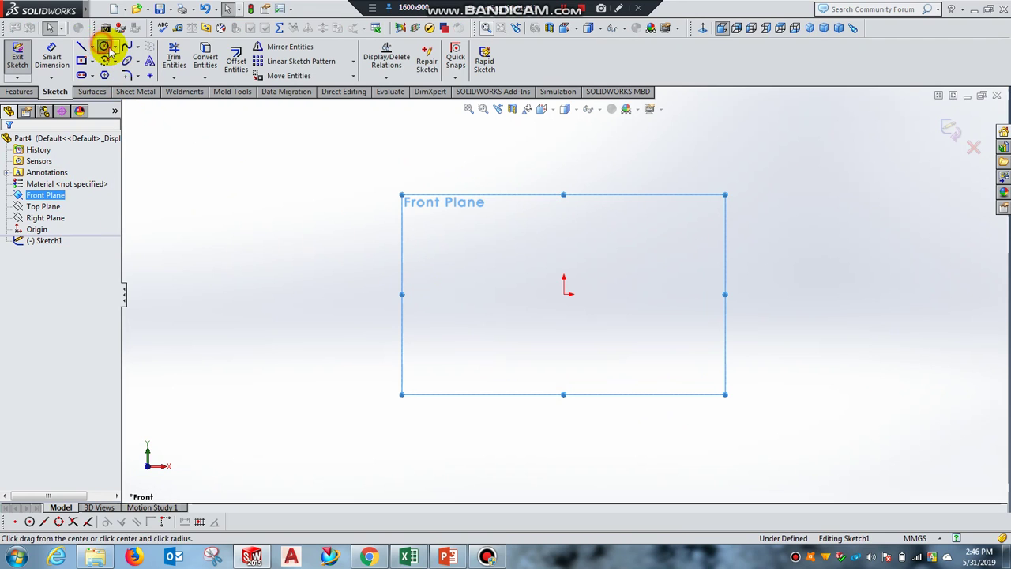
left_click(564, 294)
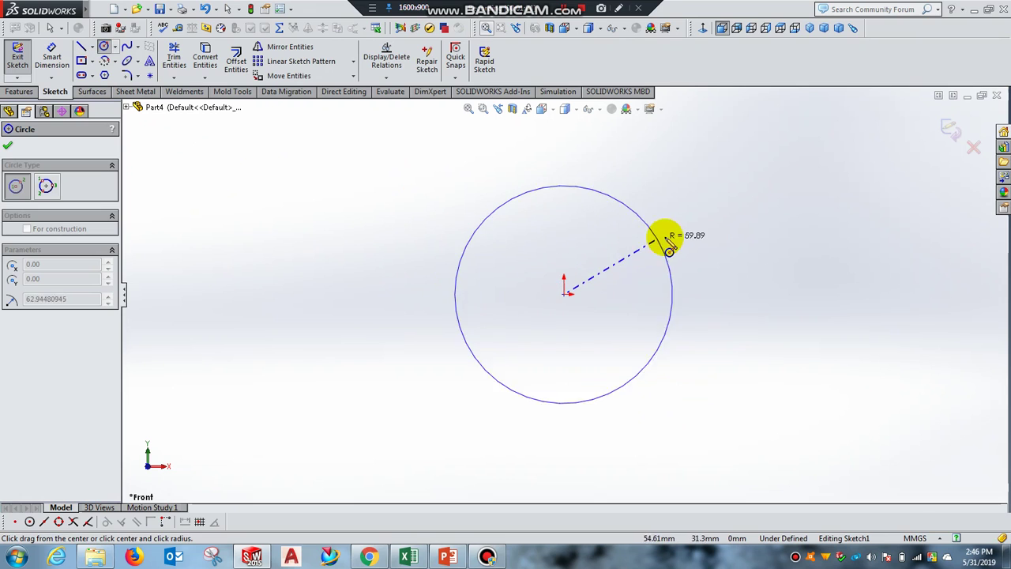
left_click(678, 274)
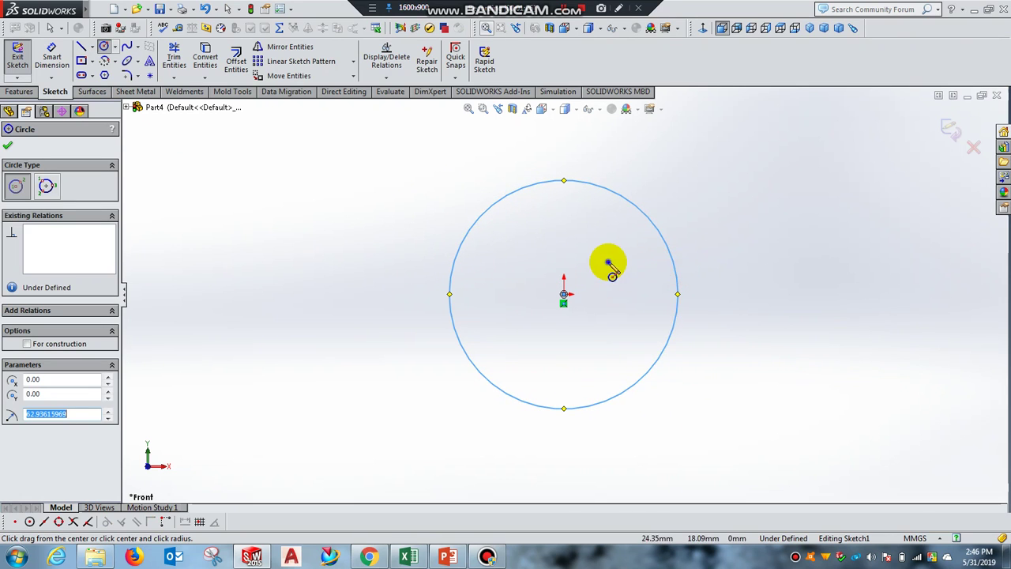
right_click(620, 271)
left_click(621, 272)
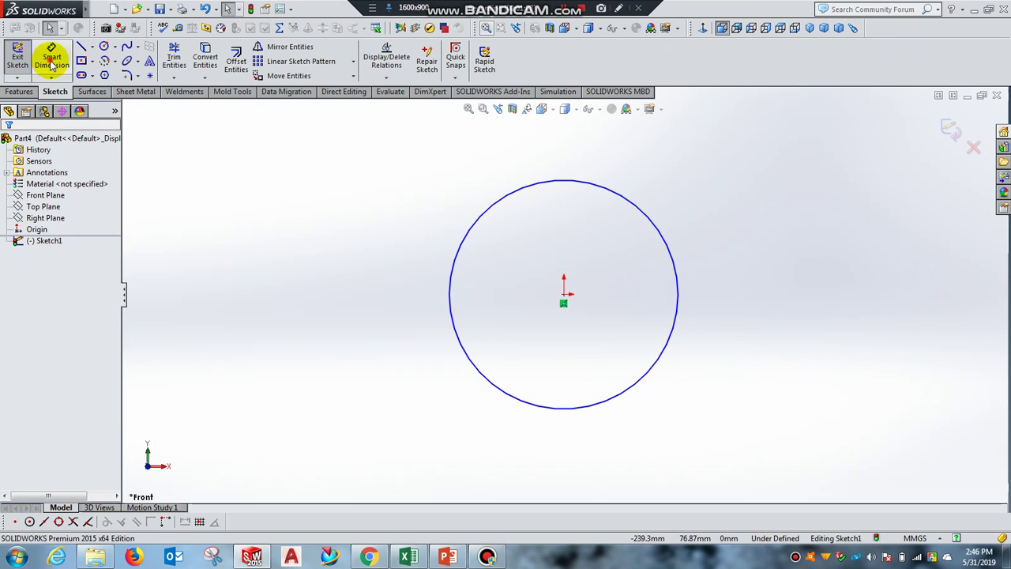
Dimension the circle to 100 mm diameter and exit the sketch.
left_click(51, 57)
left_click(573, 406)
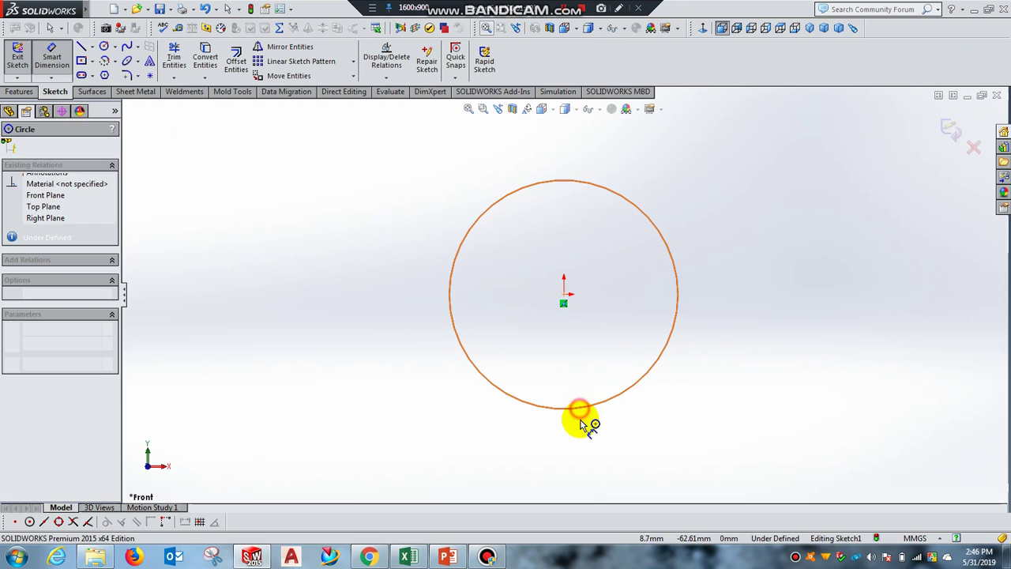
left_click(561, 466)
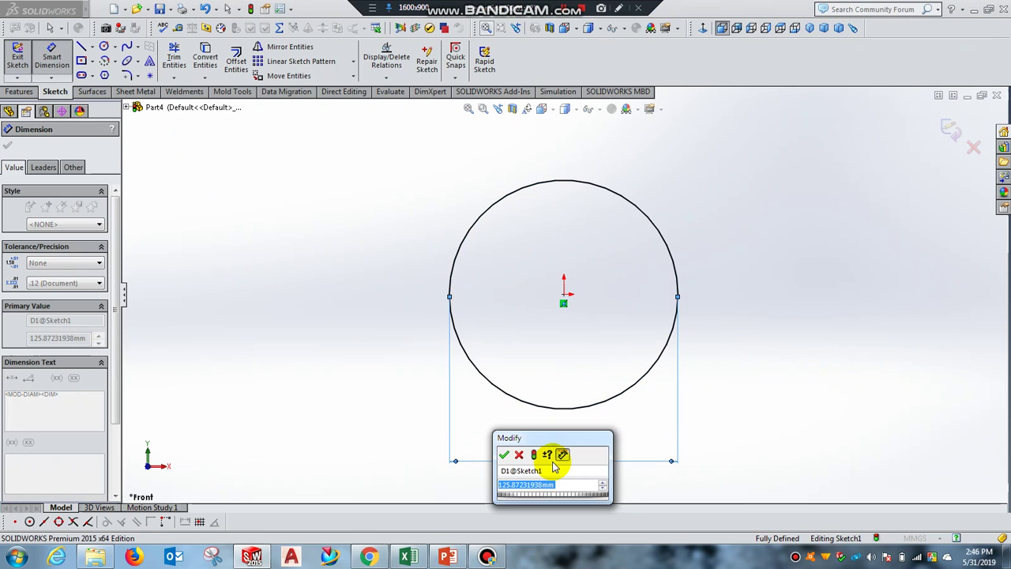
type("100")
key("Return")
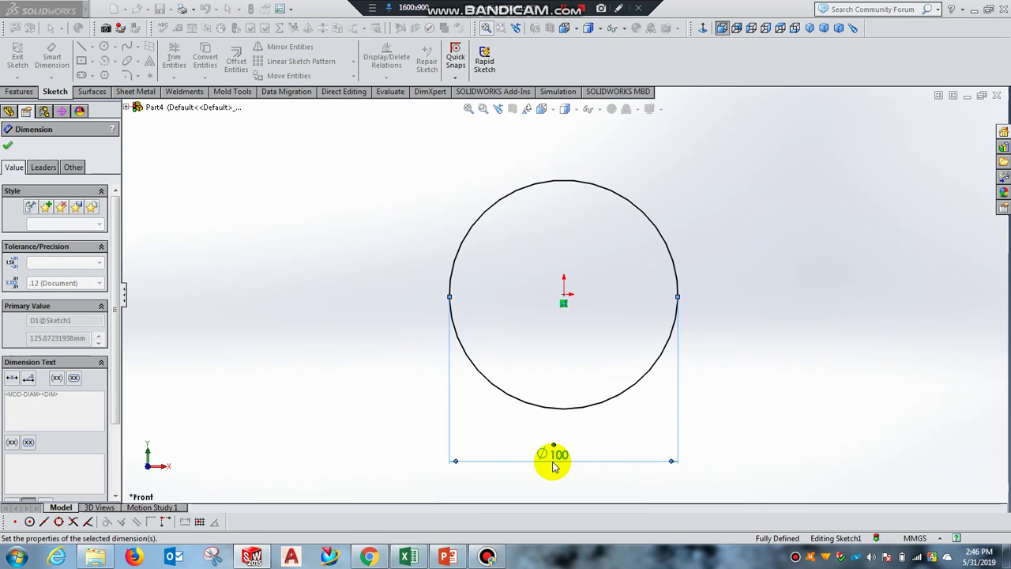
left_click(8, 146)
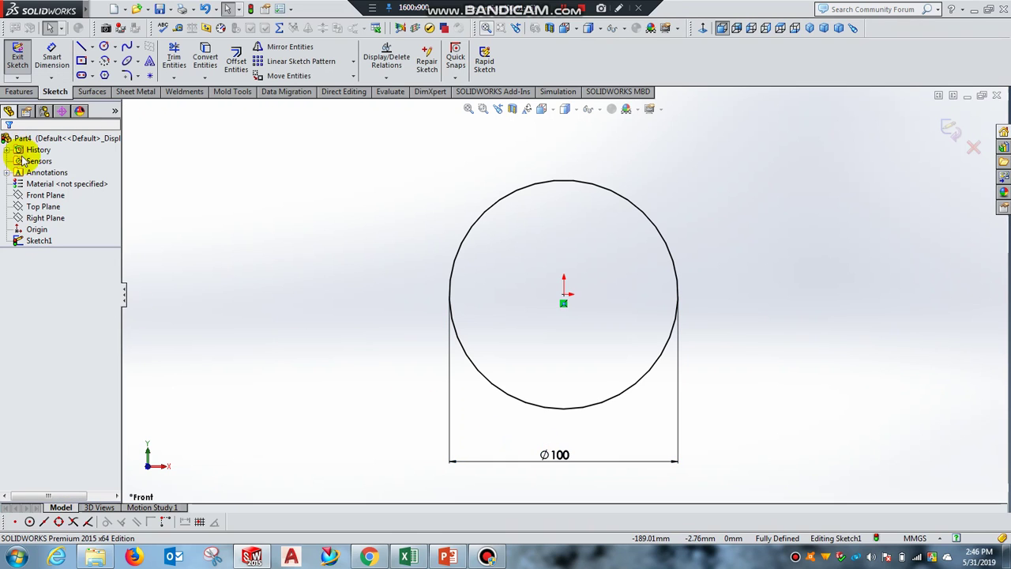
left_click(17, 59)
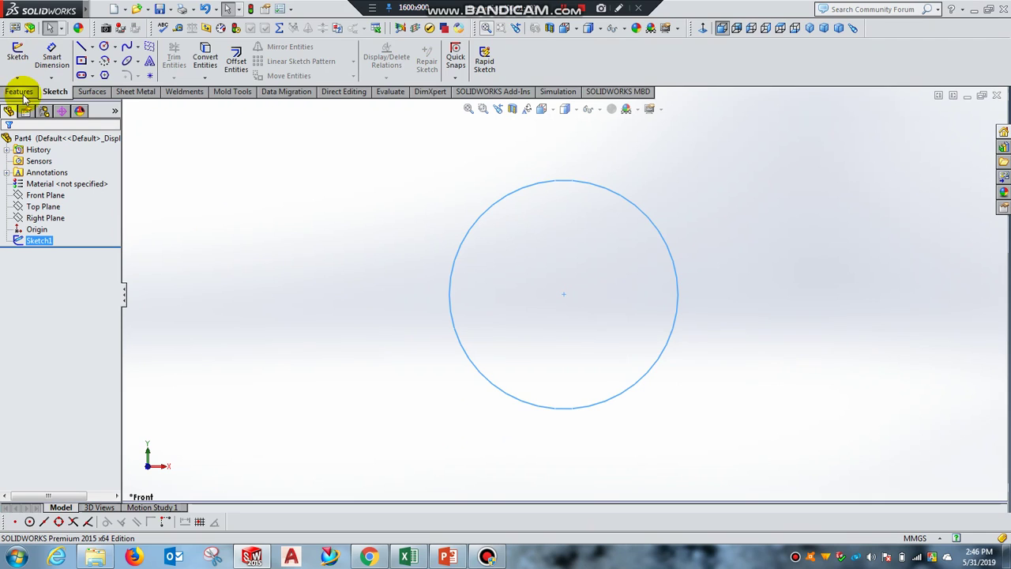
Extrude the Ø100 mm circle 20 mm deep with a Mid Plane end condition.
left_click(19, 92)
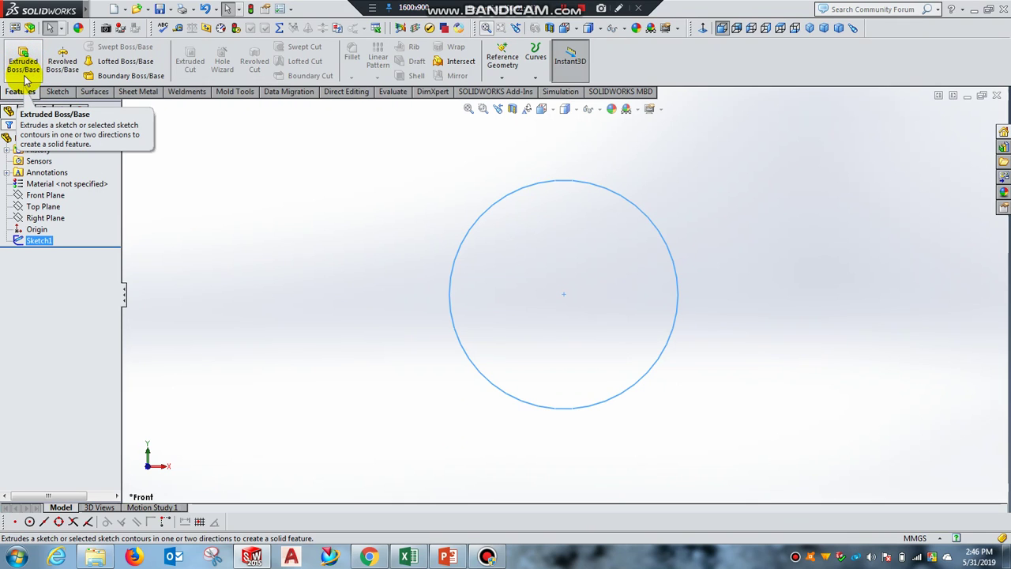
left_click(24, 65)
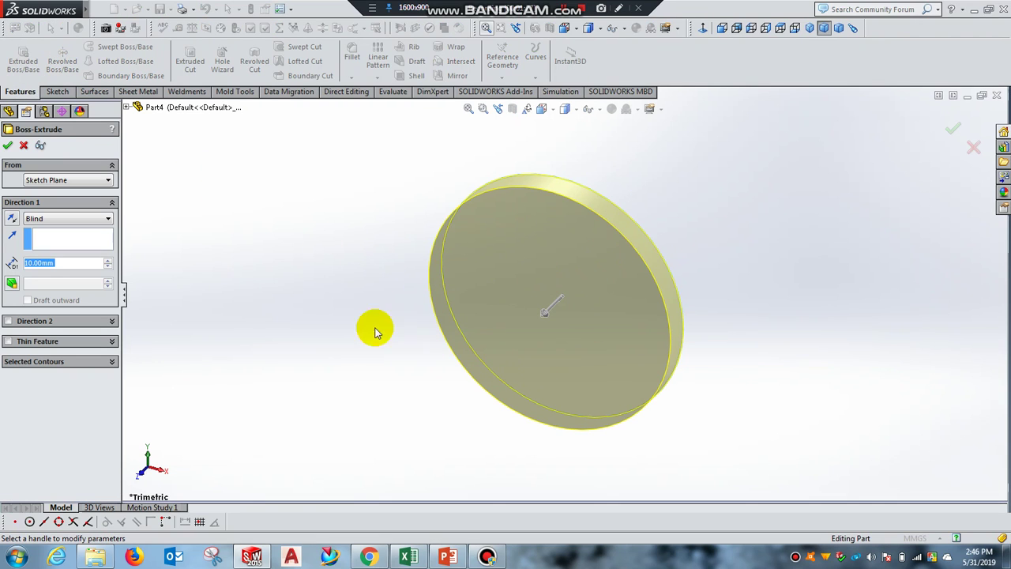
left_click(67, 263)
left_click_drag(59, 266, 26, 265)
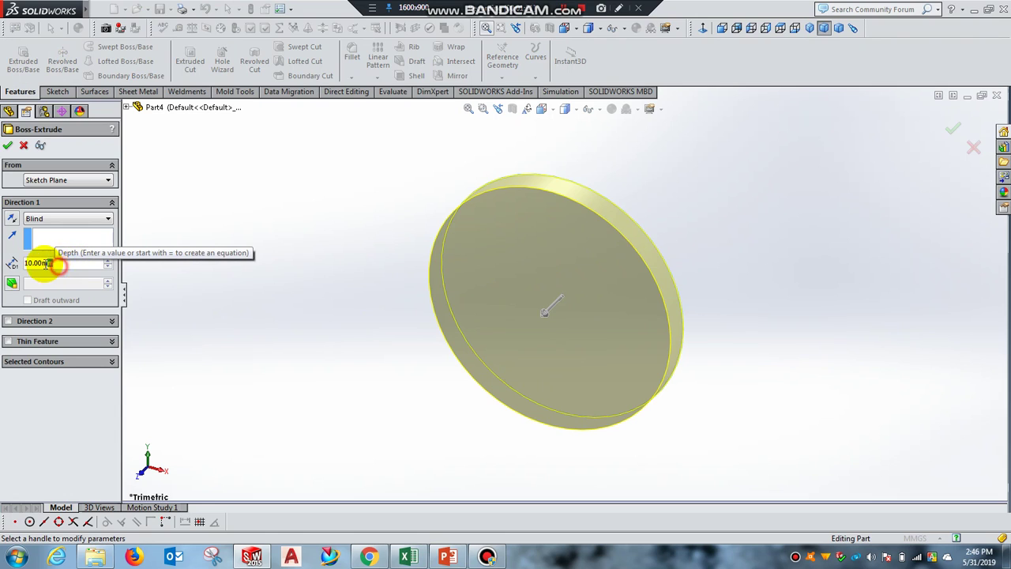
type("20")
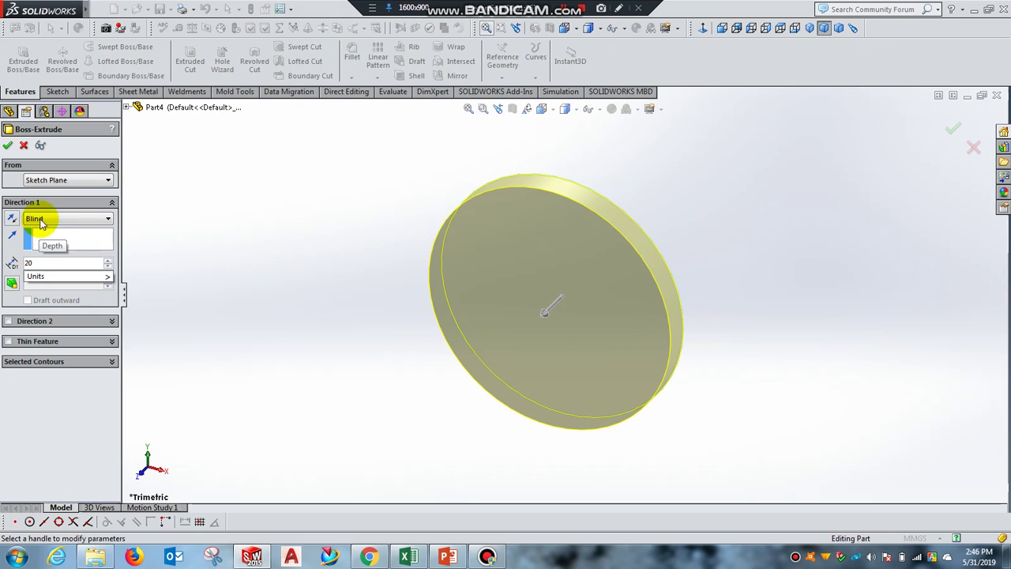
left_click(41, 219)
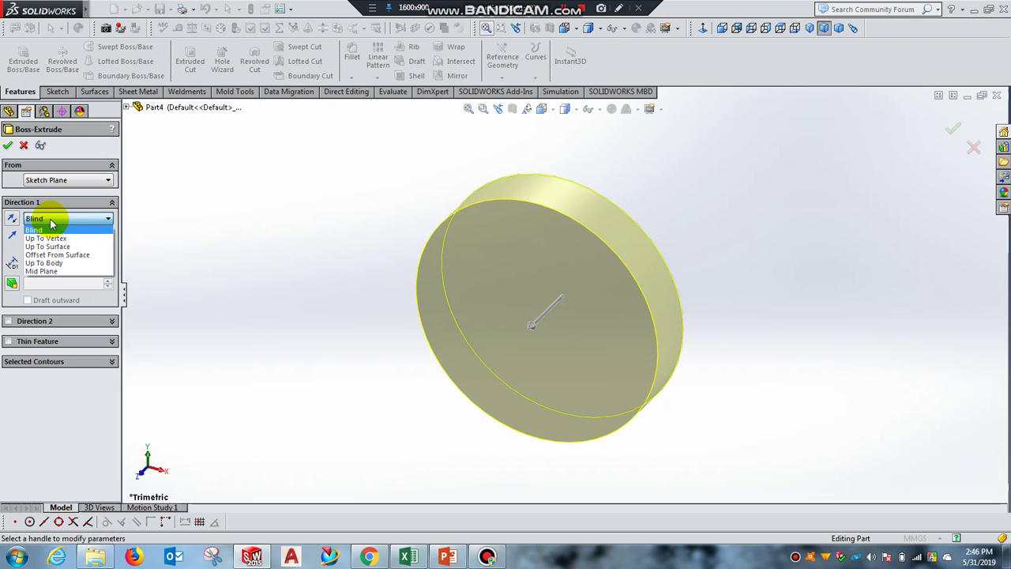
left_click(47, 271)
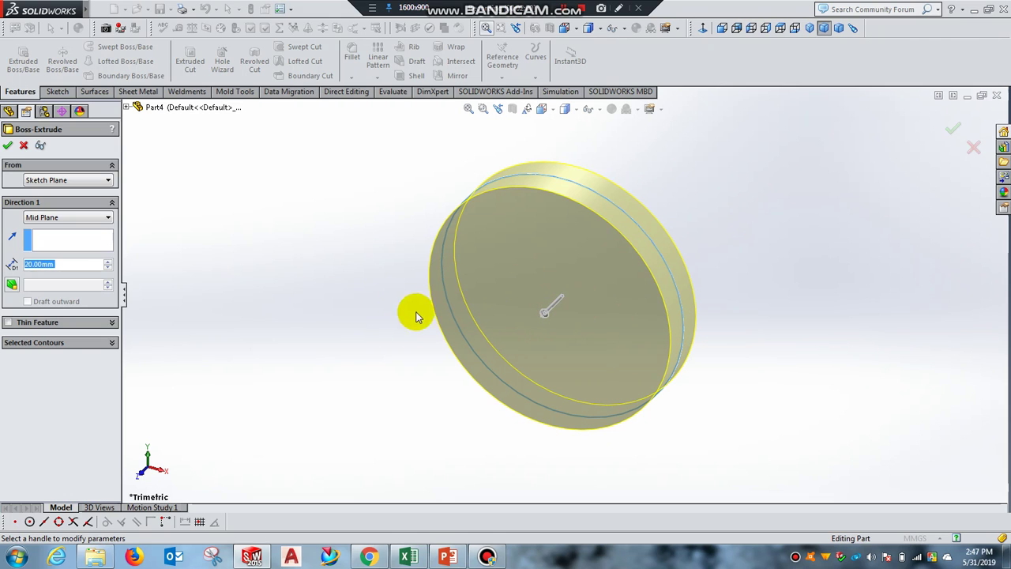
left_click(42, 180)
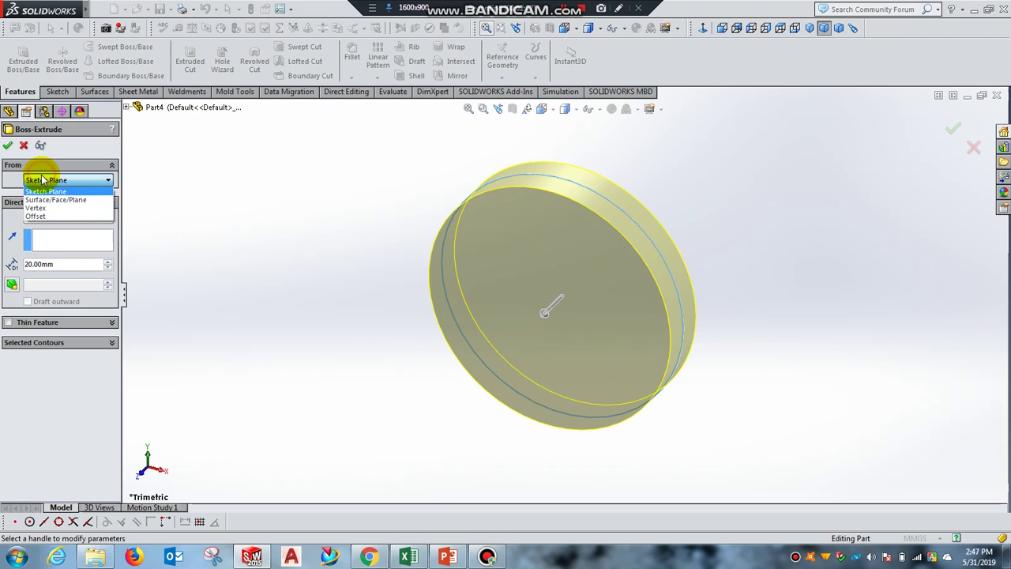
left_click(44, 191)
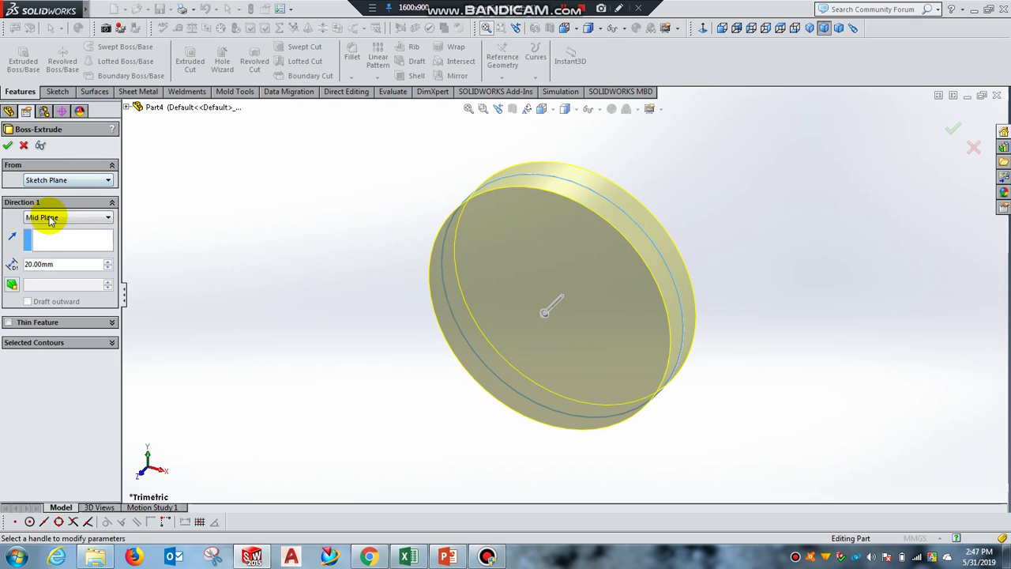
left_click(49, 218)
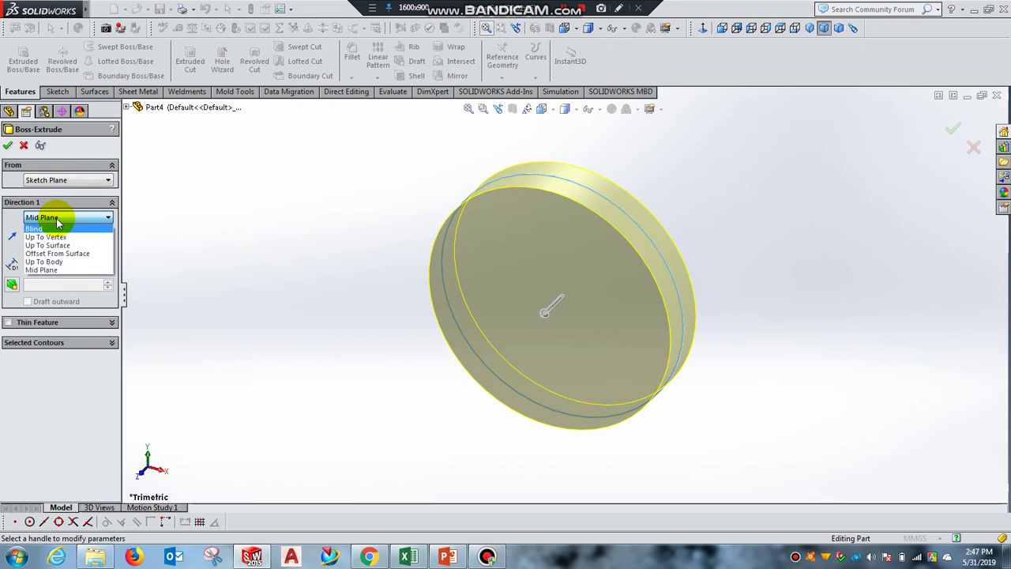
left_click(56, 221)
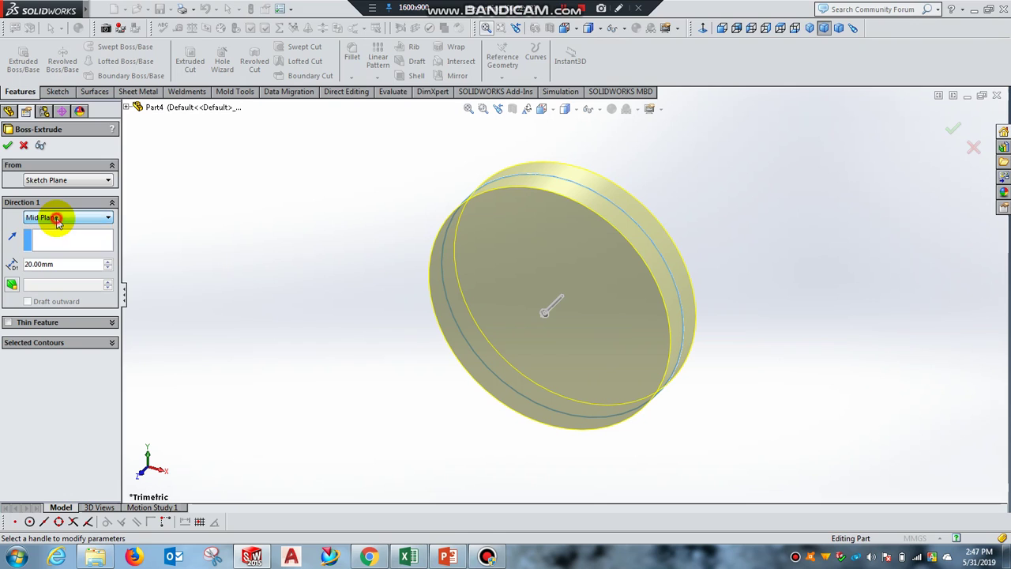
left_click(5, 147)
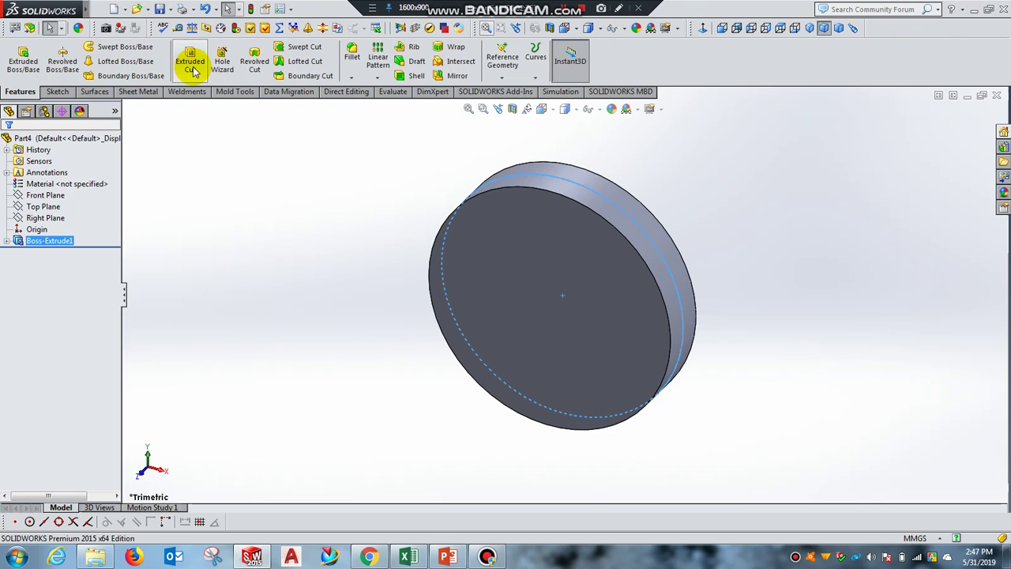
Start a sketch on the disc's front face and draw a circle at the origin.
left_click(514, 272)
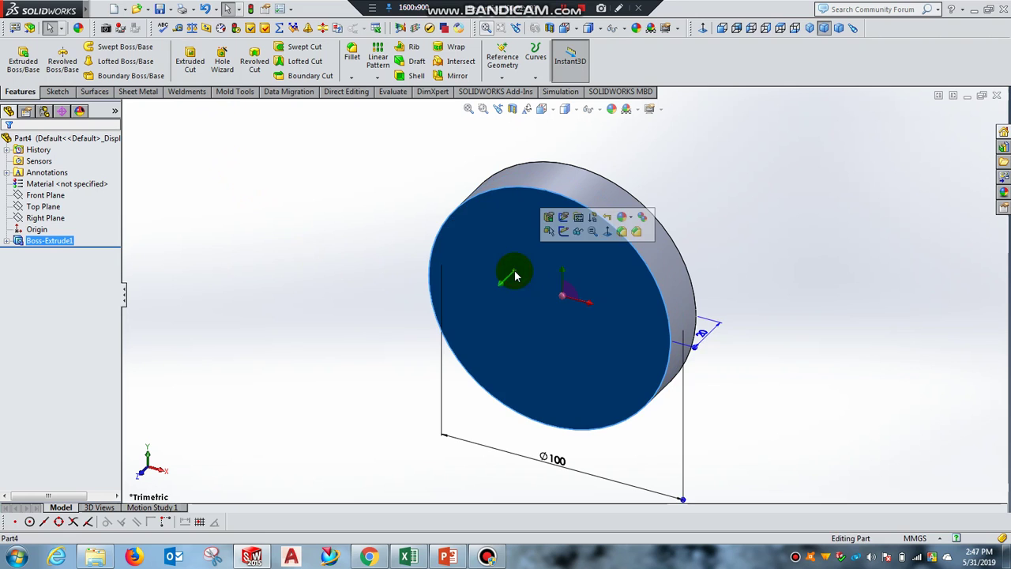
left_click(564, 233)
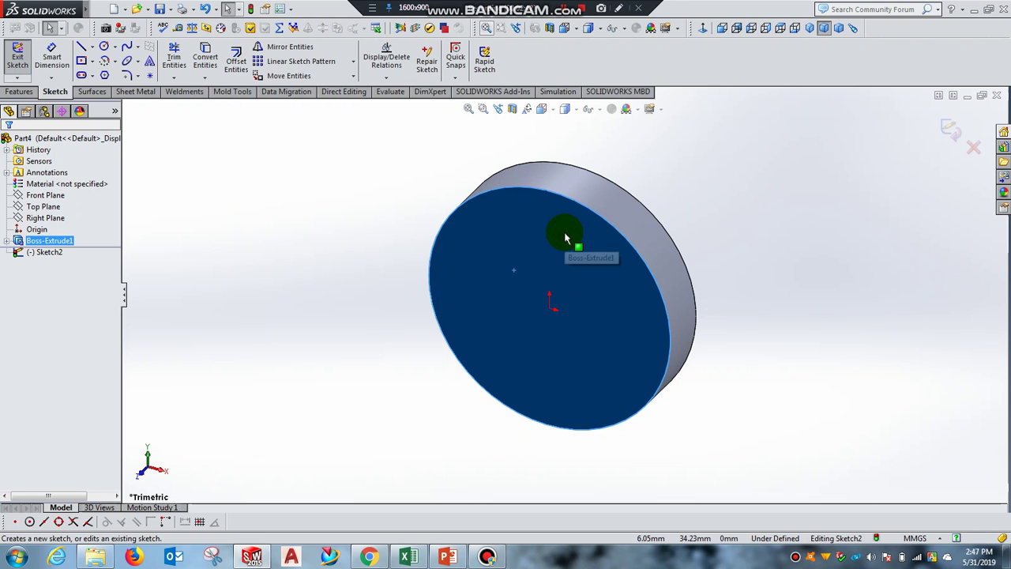
left_click(701, 31)
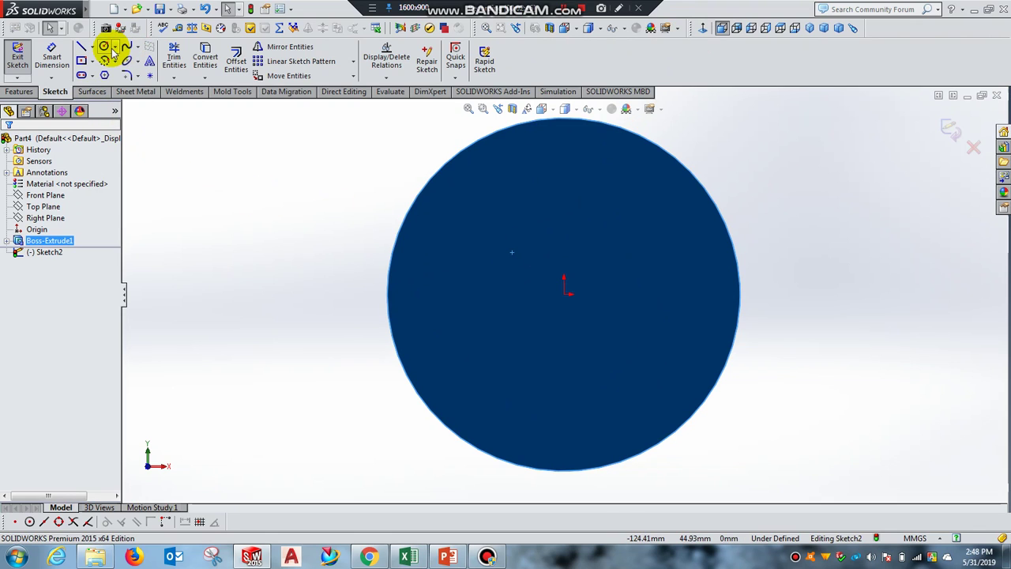
left_click(105, 48)
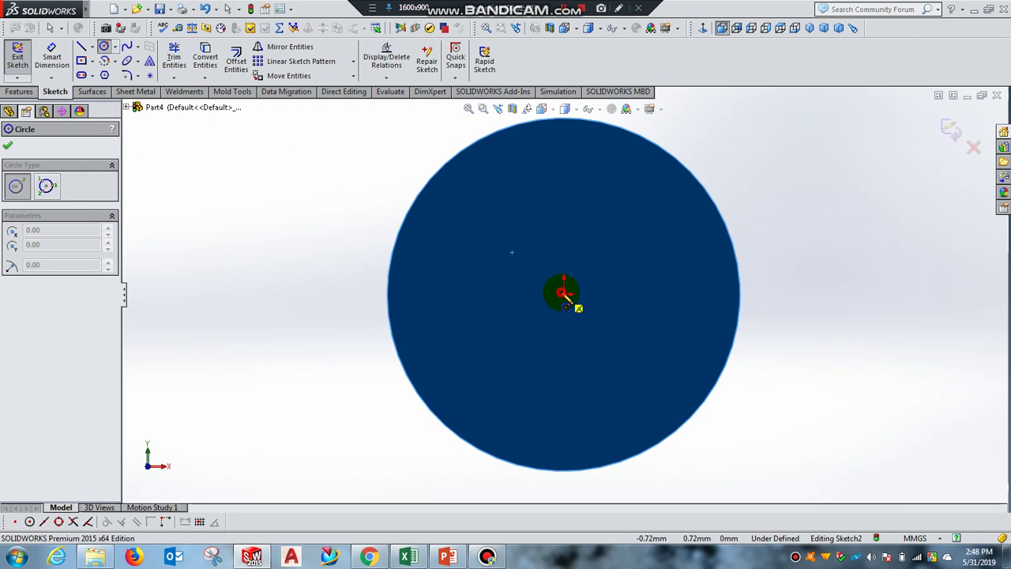
left_click(564, 294)
left_click(618, 262)
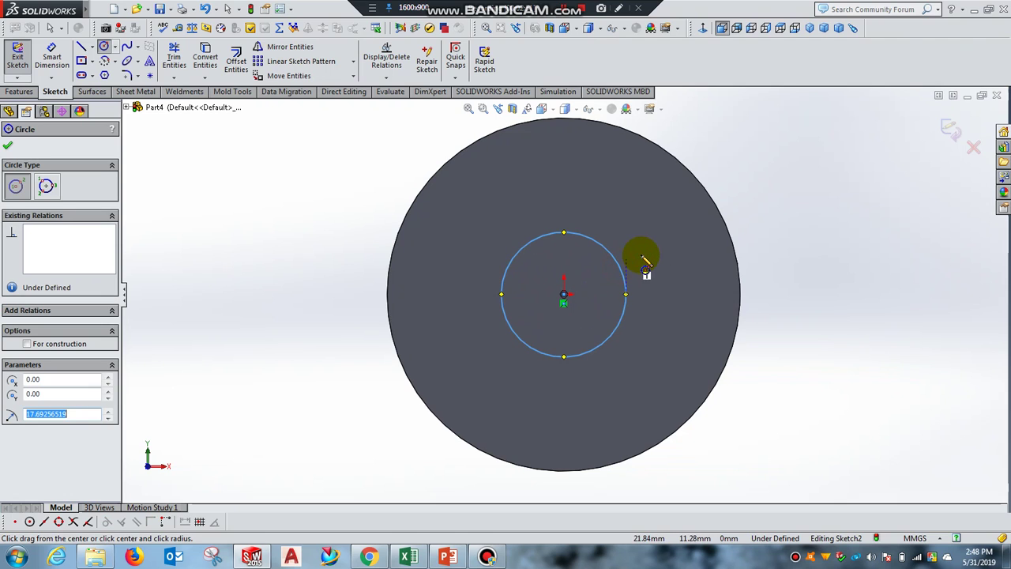
right_click(644, 259)
left_click(660, 262)
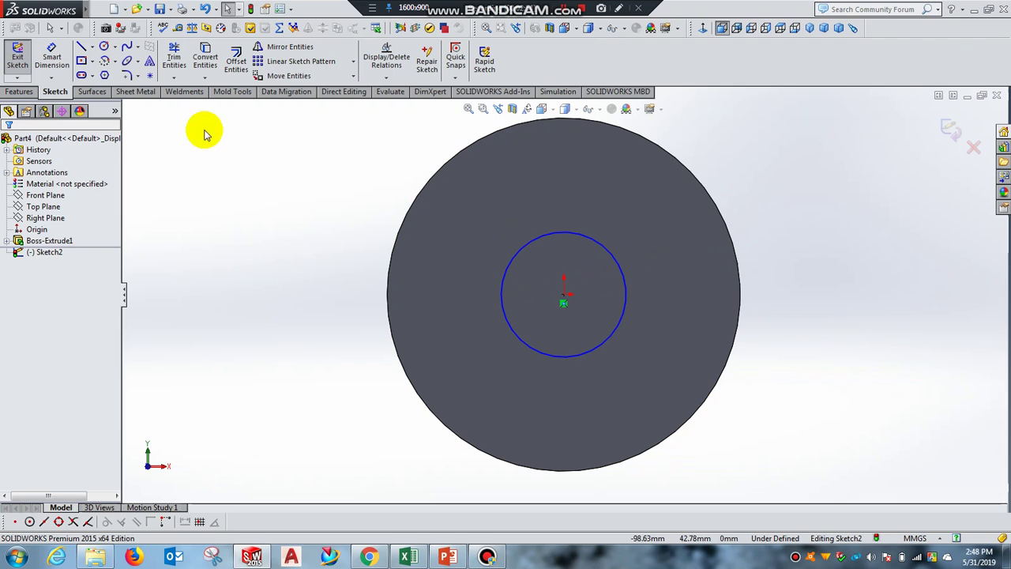
Dimension the inner circle to 35 mm diameter and exit the sketch.
left_click(51, 57)
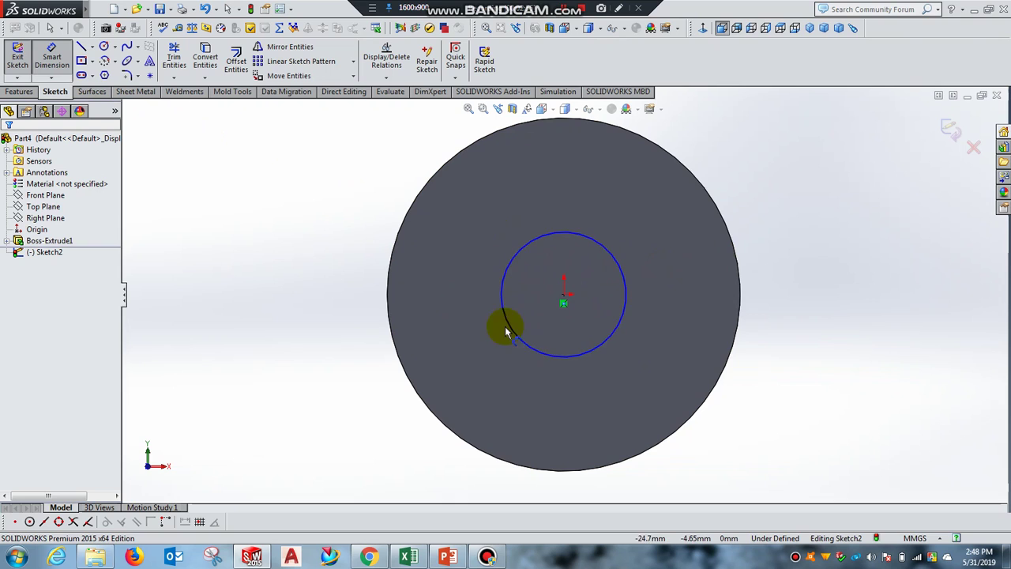
left_click(562, 357)
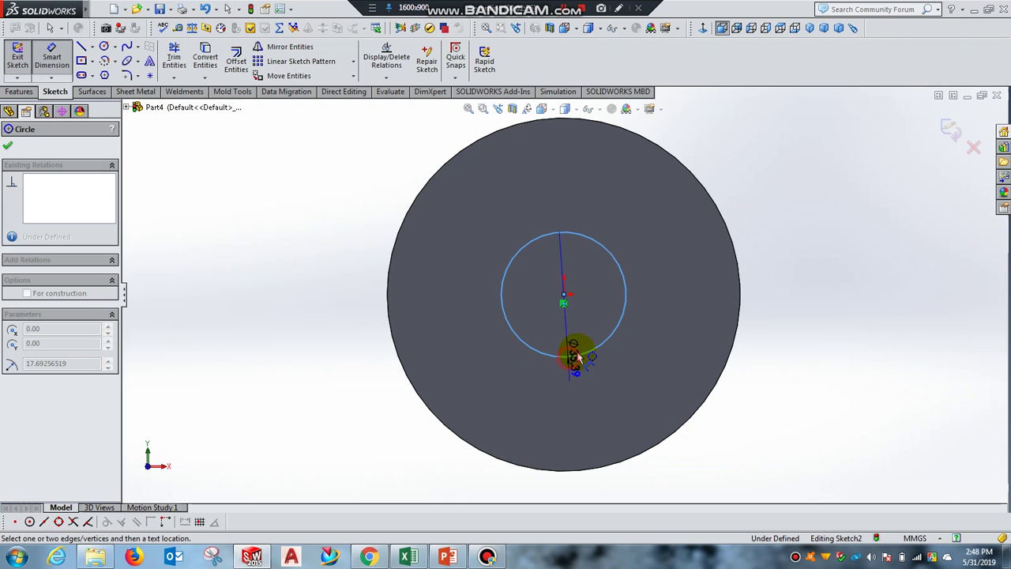
left_click(563, 403)
type("3")
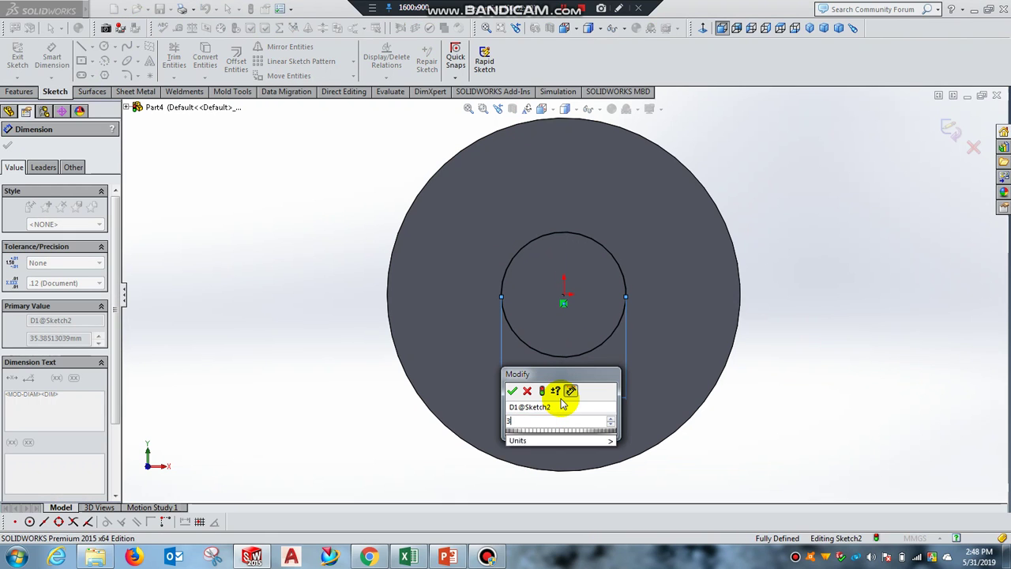
type("5")
key("Return")
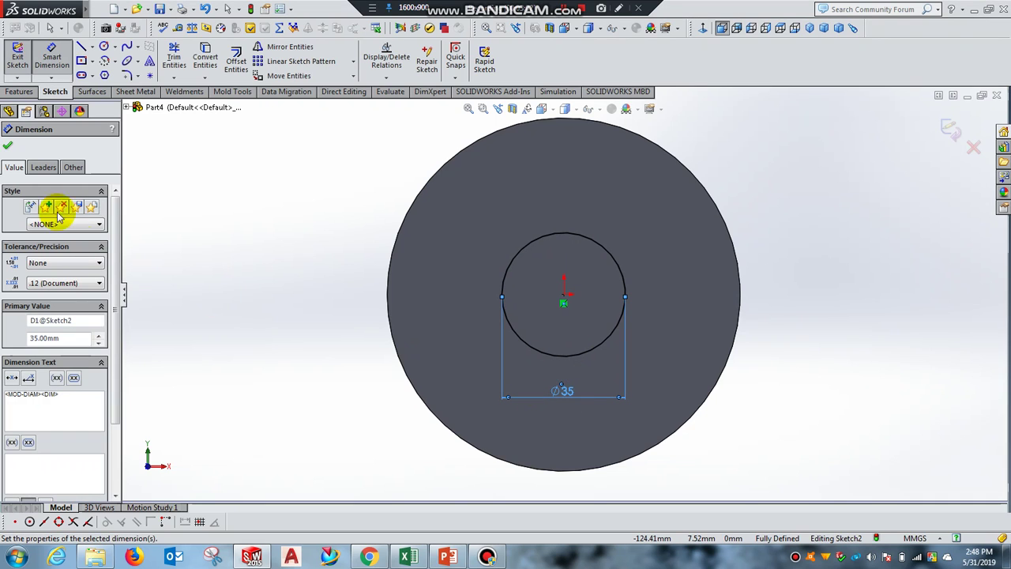
left_click(8, 145)
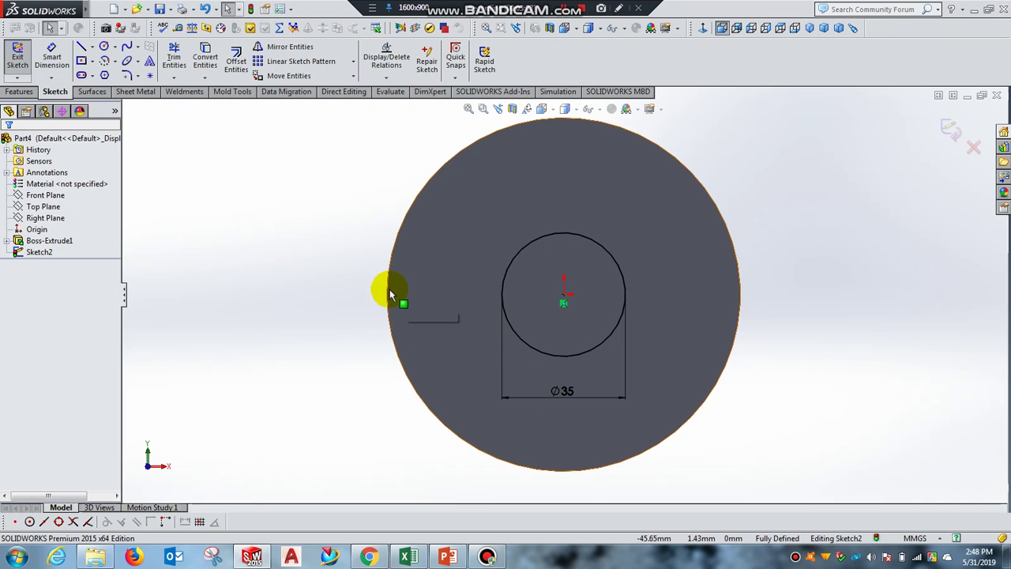
left_click(17, 59)
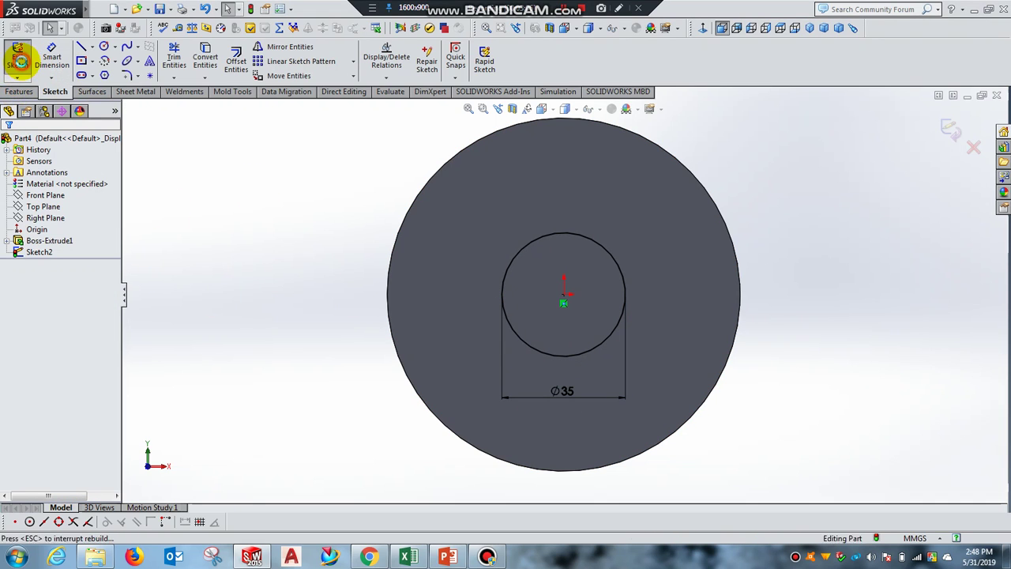
Extruded-cut Sketch2's Ø35 mm circle Through All the disc.
left_click(19, 91)
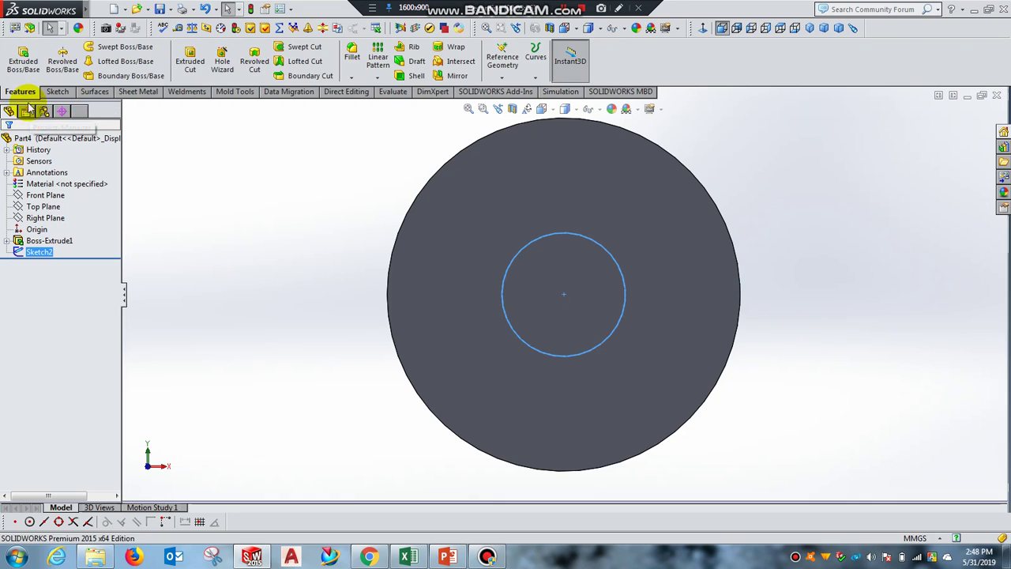
left_click(189, 63)
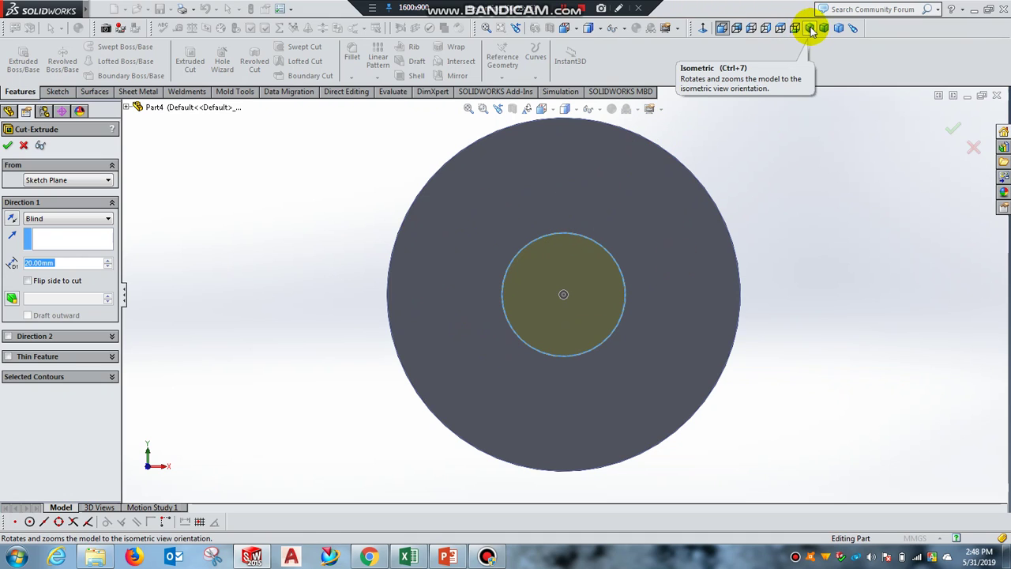
left_click(811, 32)
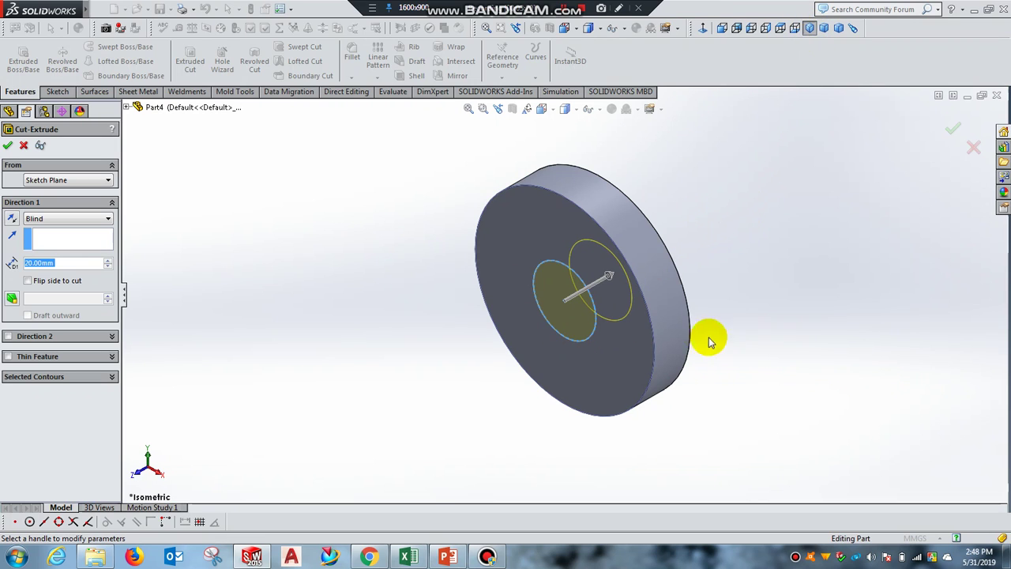
mouse_move(765, 300)
middle_mouse_down()
mouse_move(715, 329)
mouse_move(795, 248)
middle_mouse_up()
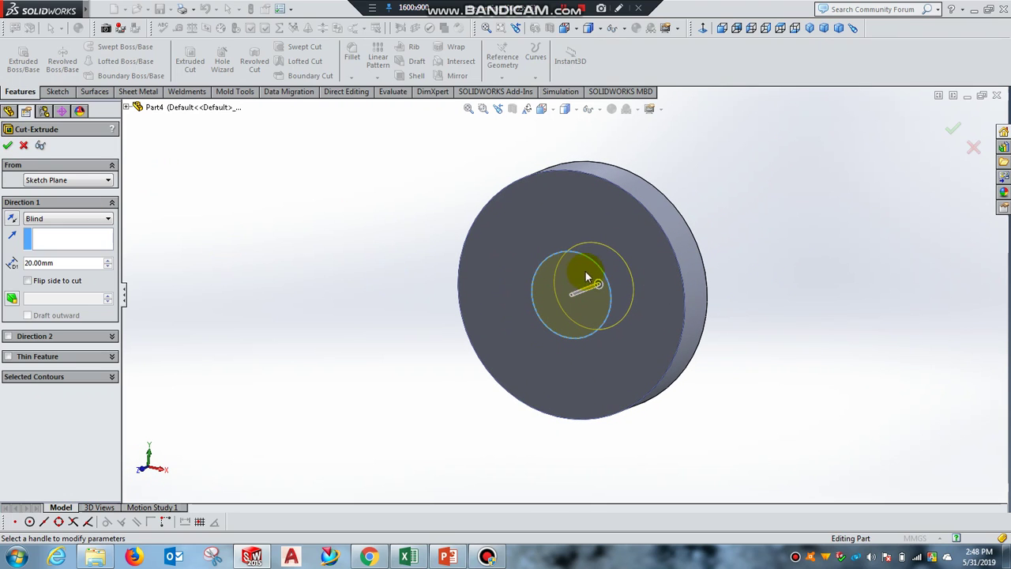
left_click(78, 223)
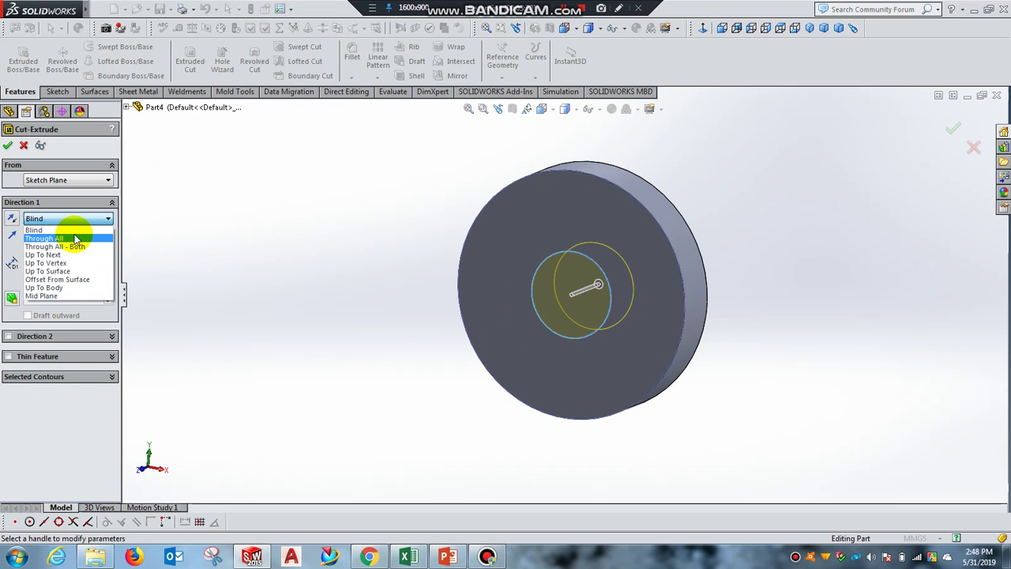
left_click(75, 238)
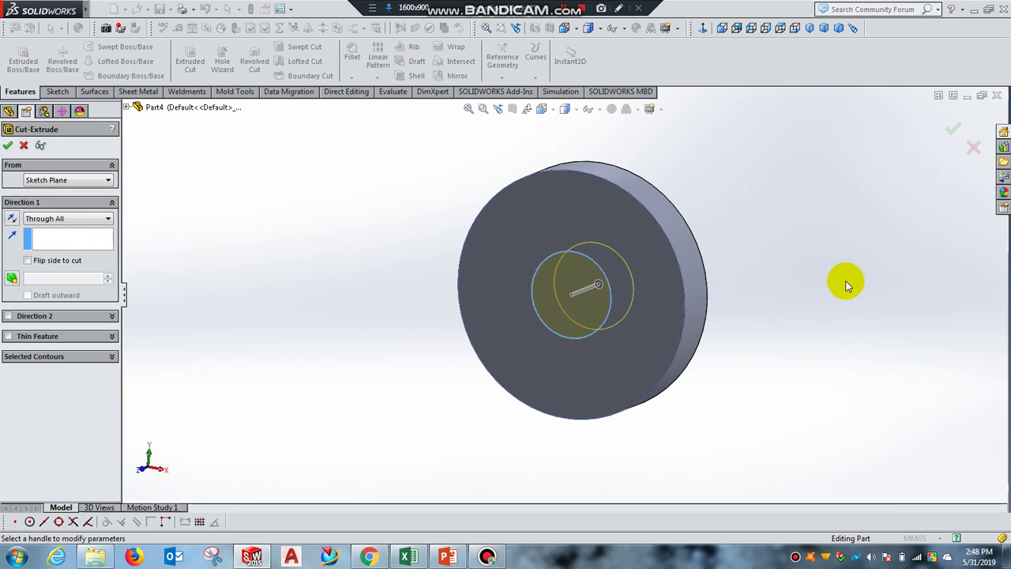
mouse_move(844, 280)
middle_mouse_down()
mouse_move(751, 287)
mouse_move(835, 237)
middle_mouse_up()
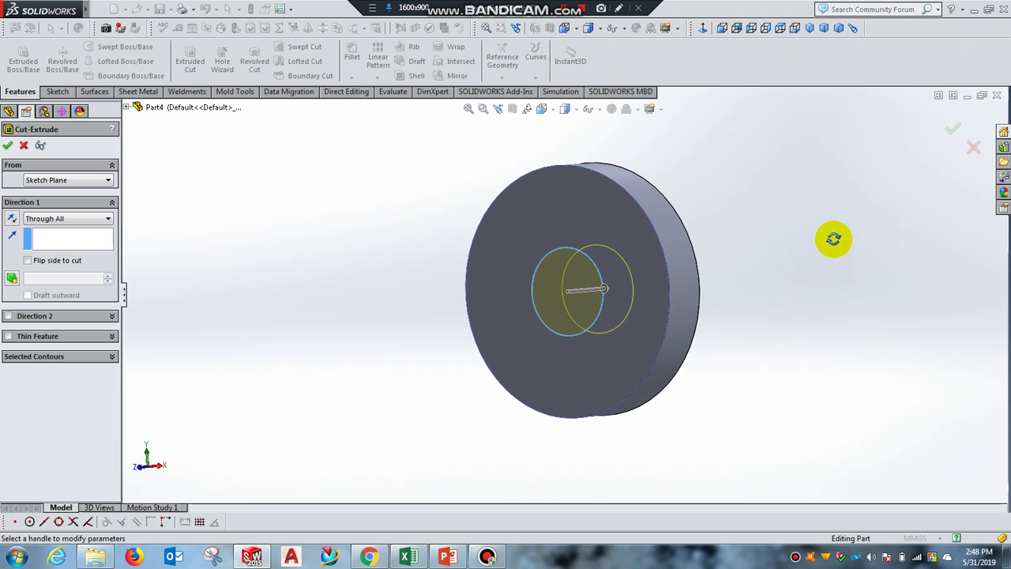
left_click(87, 220)
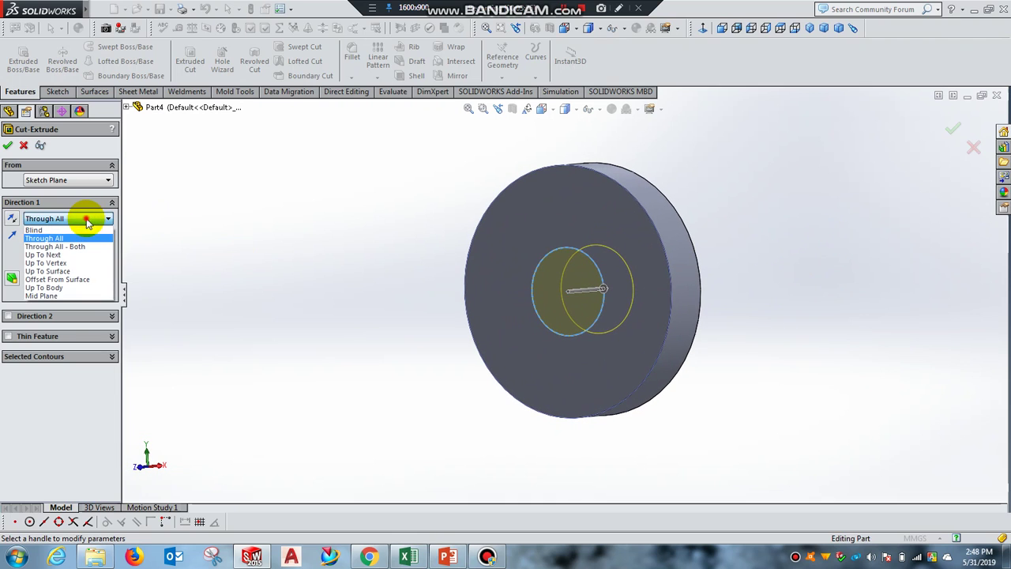
left_click(87, 220)
left_click(87, 219)
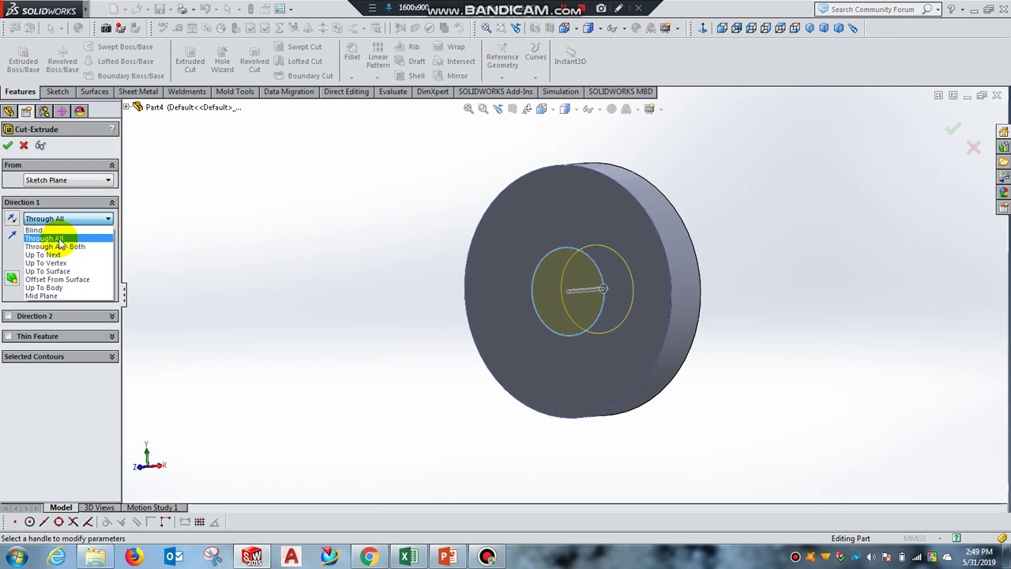
left_click(59, 240)
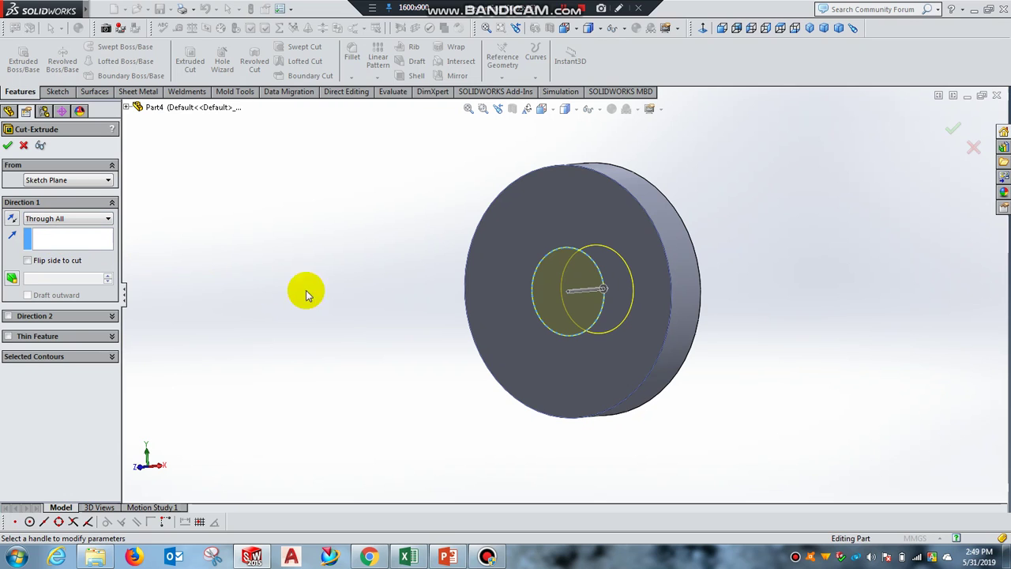
middle_click_drag(435, 332, 282, 287)
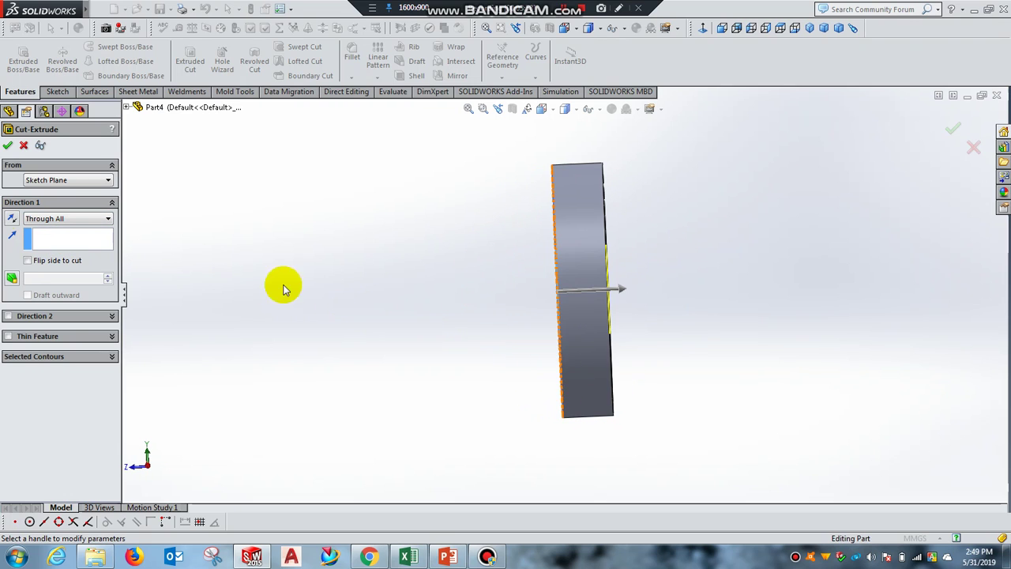
left_click(7, 146)
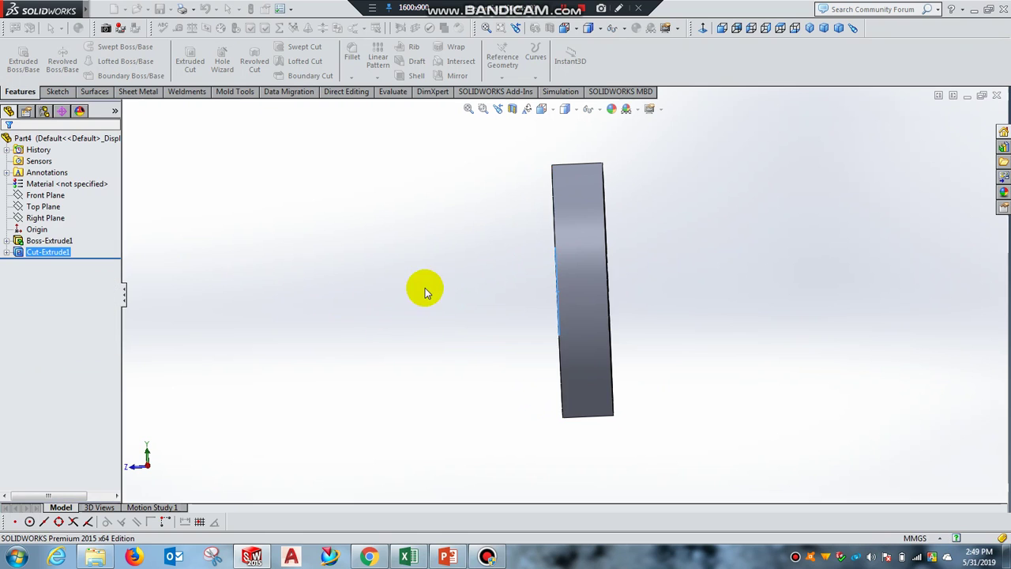
mouse_move(419, 309)
middle_mouse_down()
mouse_move(482, 309)
mouse_move(537, 251)
mouse_move(514, 226)
mouse_move(501, 295)
mouse_move(538, 346)
mouse_move(548, 305)
mouse_move(501, 298)
middle_mouse_up()
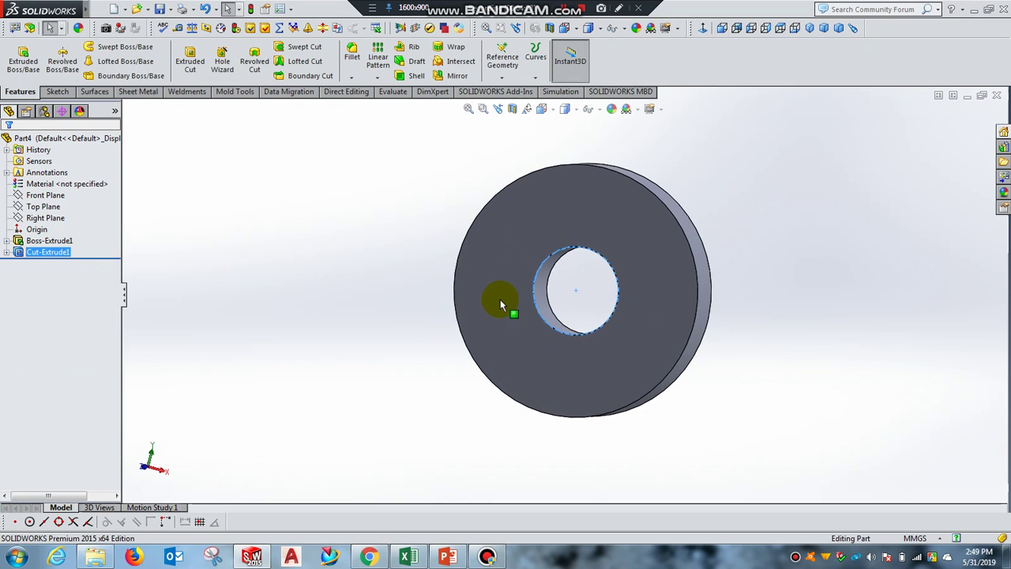
left_click(449, 302)
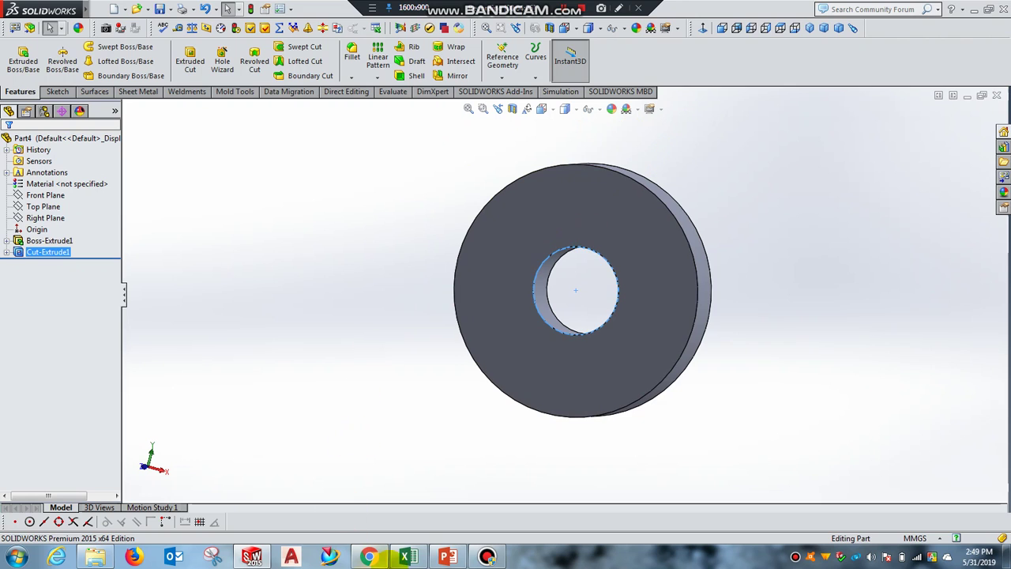
left_click(447, 557)
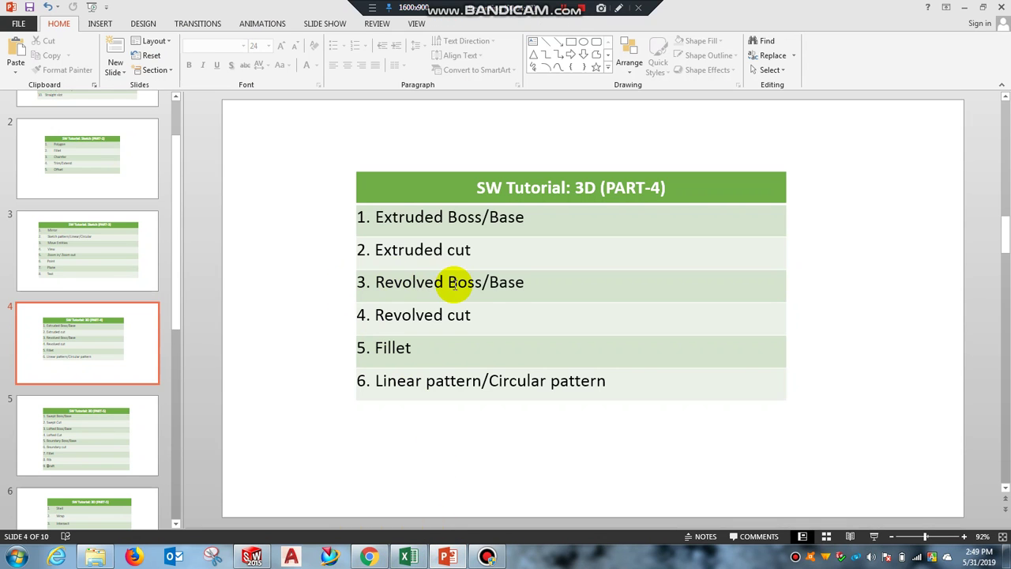
left_click(451, 557)
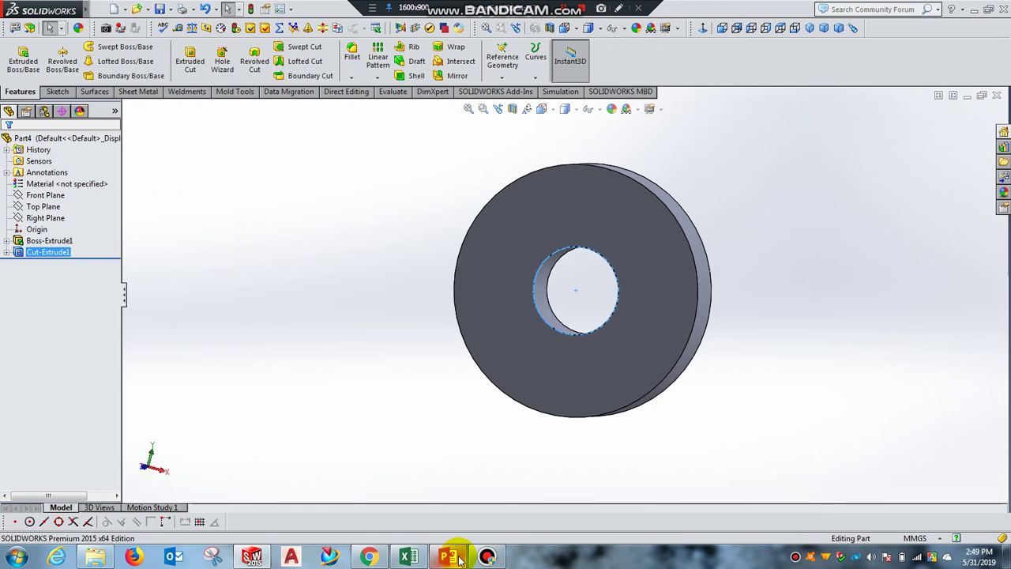
left_click(591, 338)
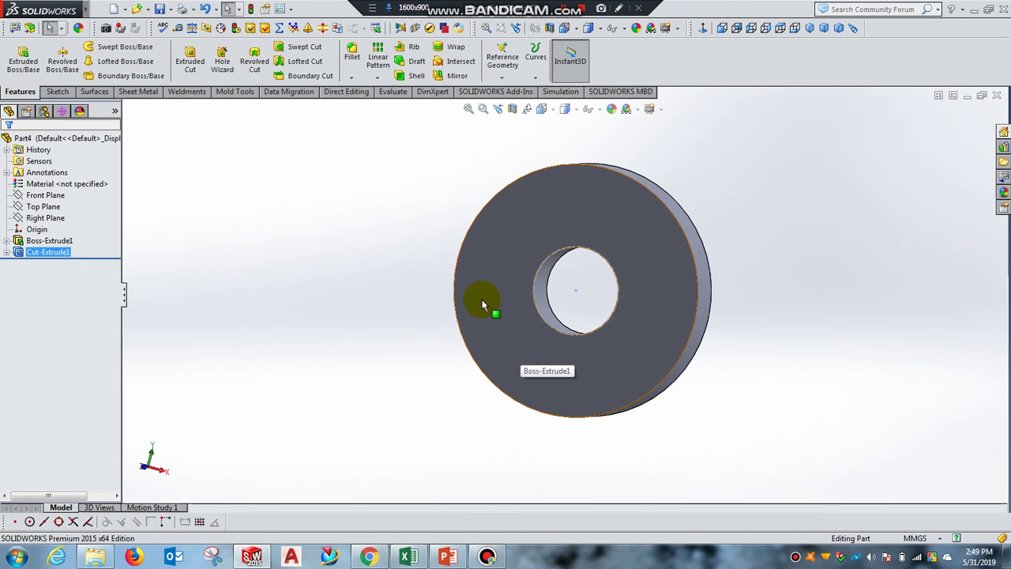
left_click(447, 557)
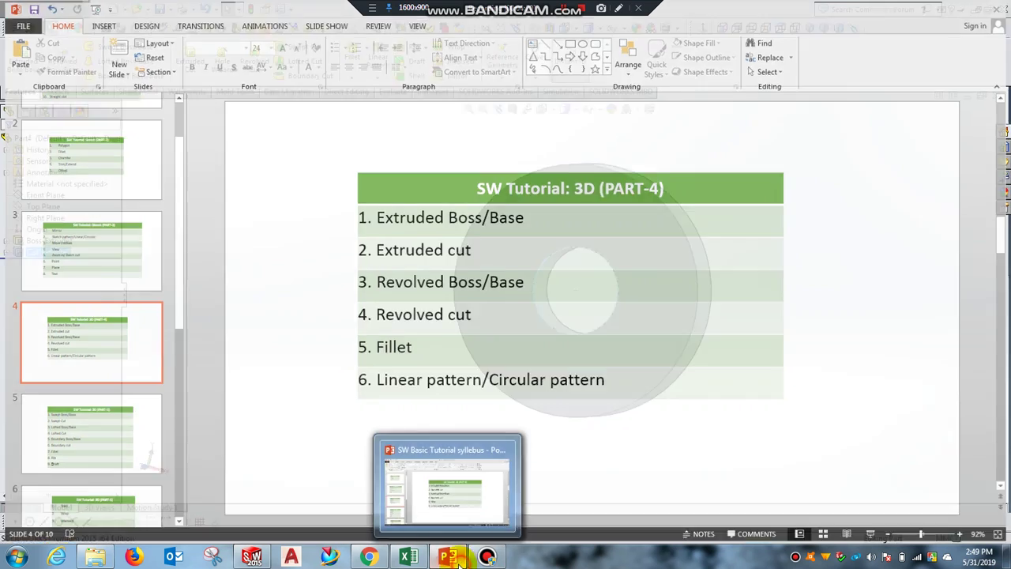
left_click(465, 559)
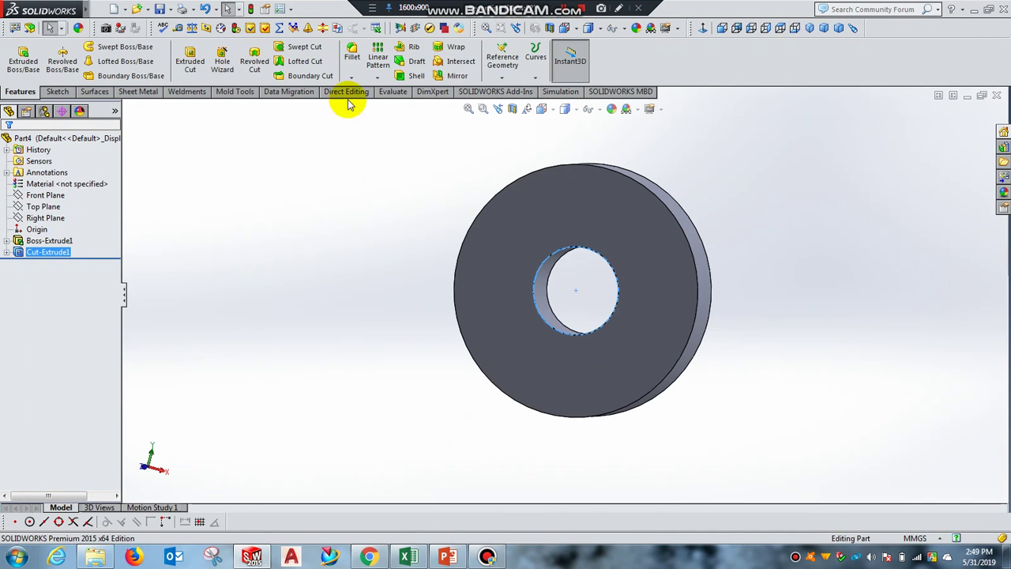
Fillet the front edge of the central hole with a 5 mm radius.
left_click(353, 52)
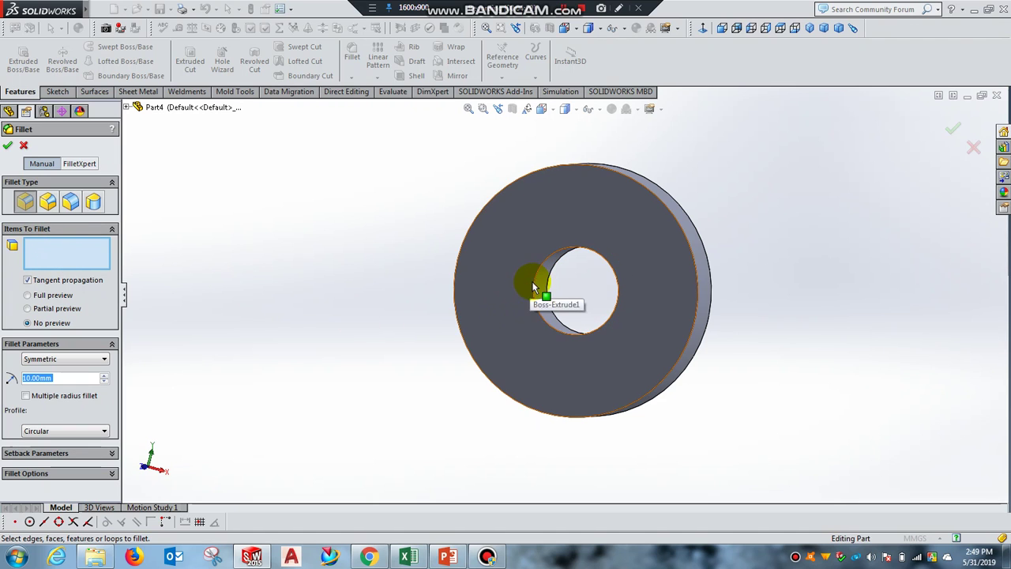
scroll(535, 288, "down", 3)
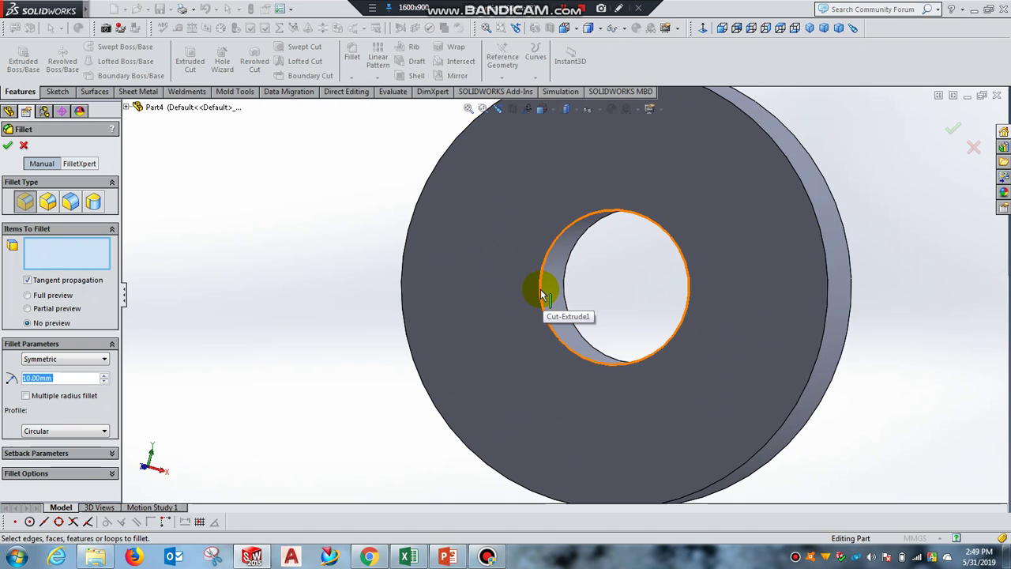
left_click(542, 295)
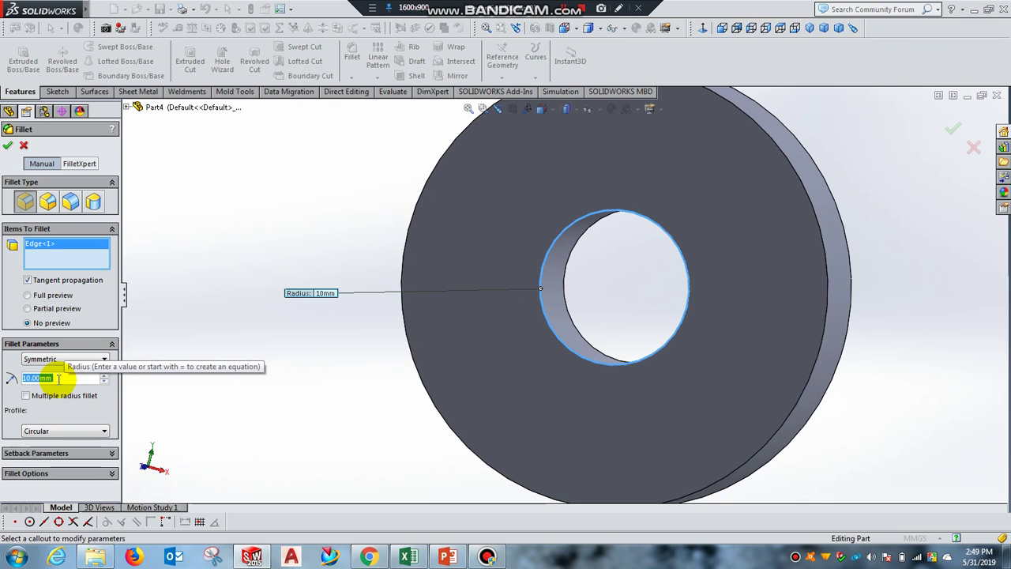
type("5")
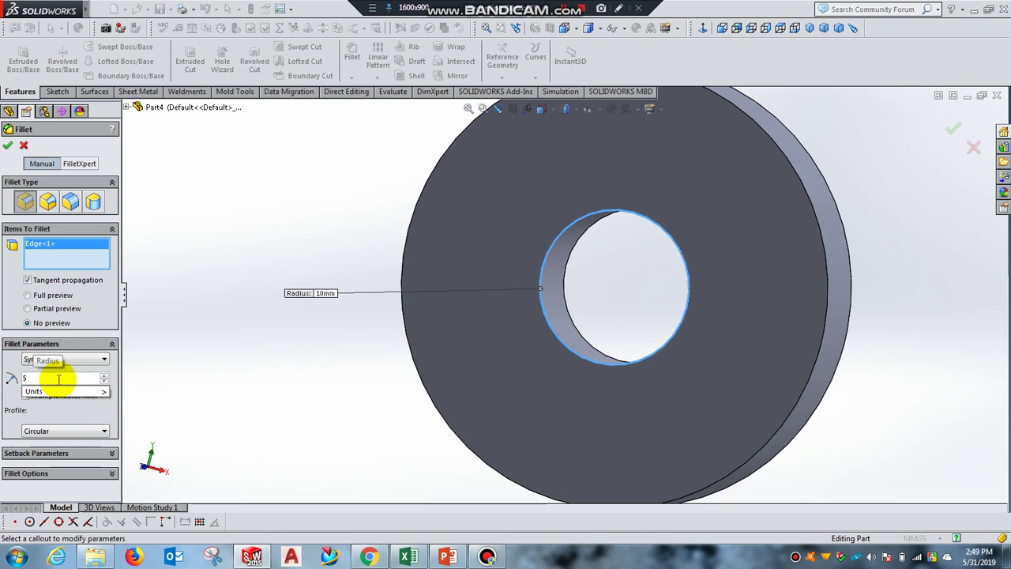
left_click(6, 148)
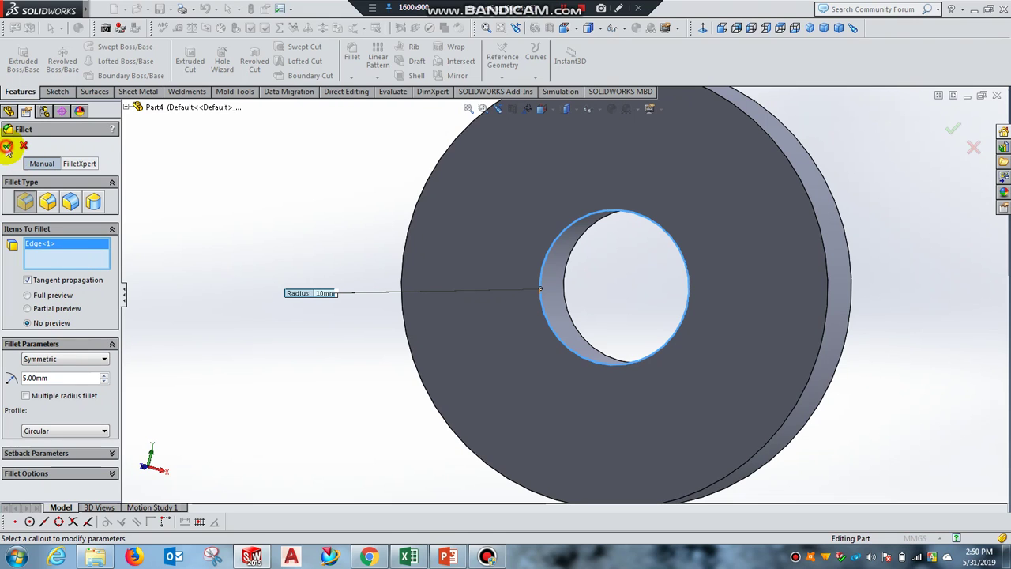
left_click(6, 147)
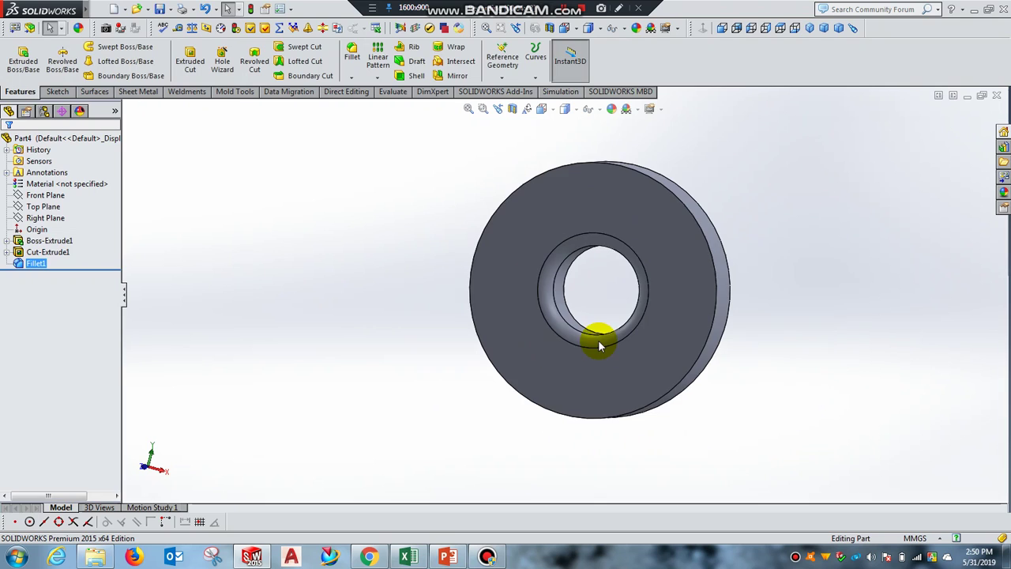
scroll(565, 340, "up", 3)
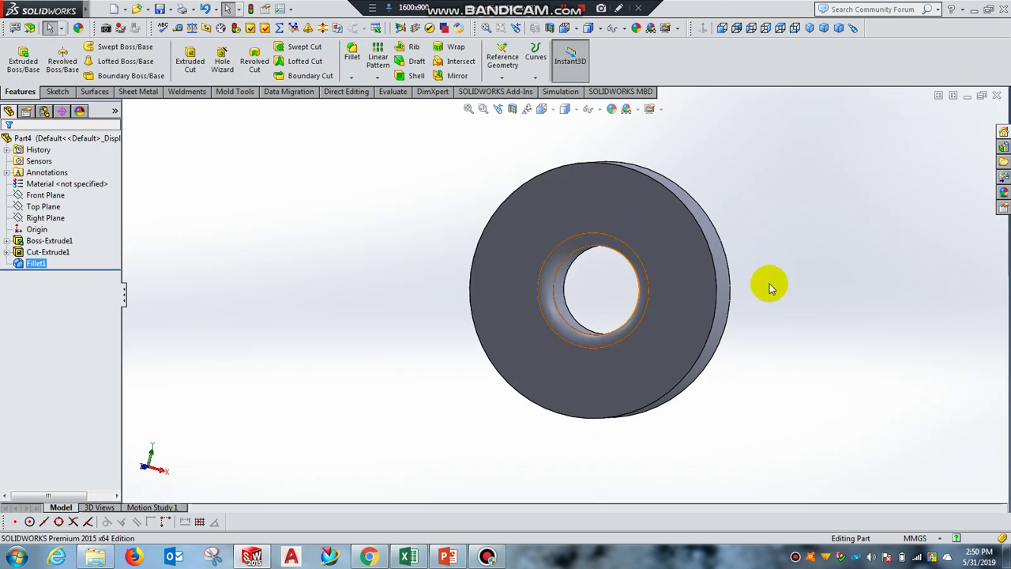
Fillet the outer front and back rim edges and the hole's other edge at 5 mm.
left_click(354, 53)
left_click(689, 219)
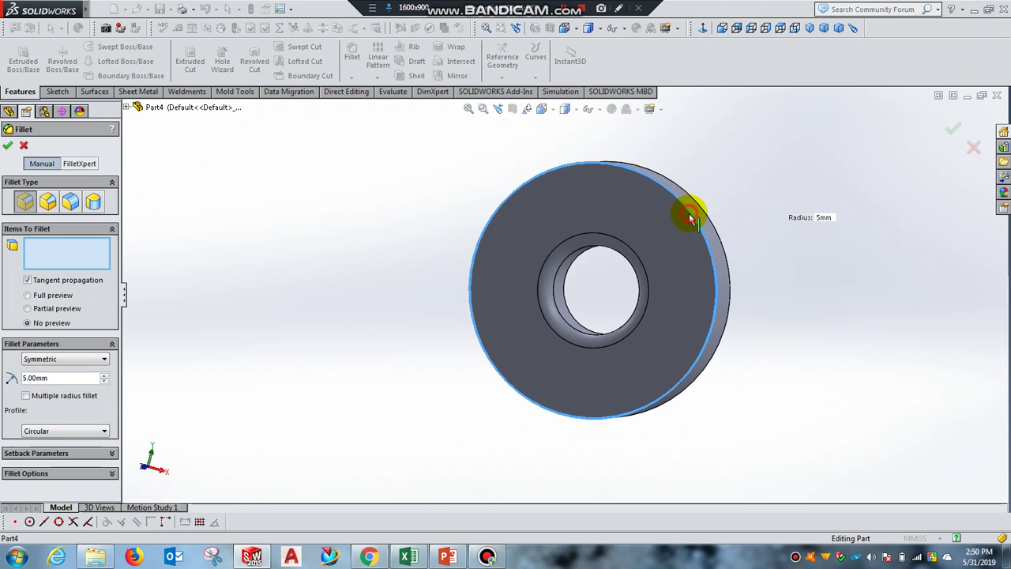
left_click(727, 257)
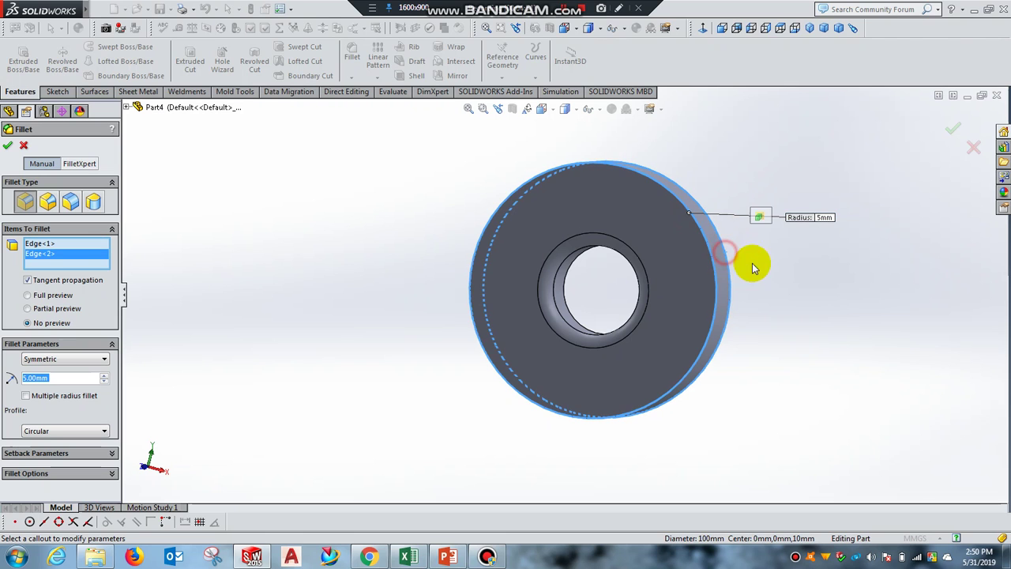
middle_click_drag(763, 276, 580, 267)
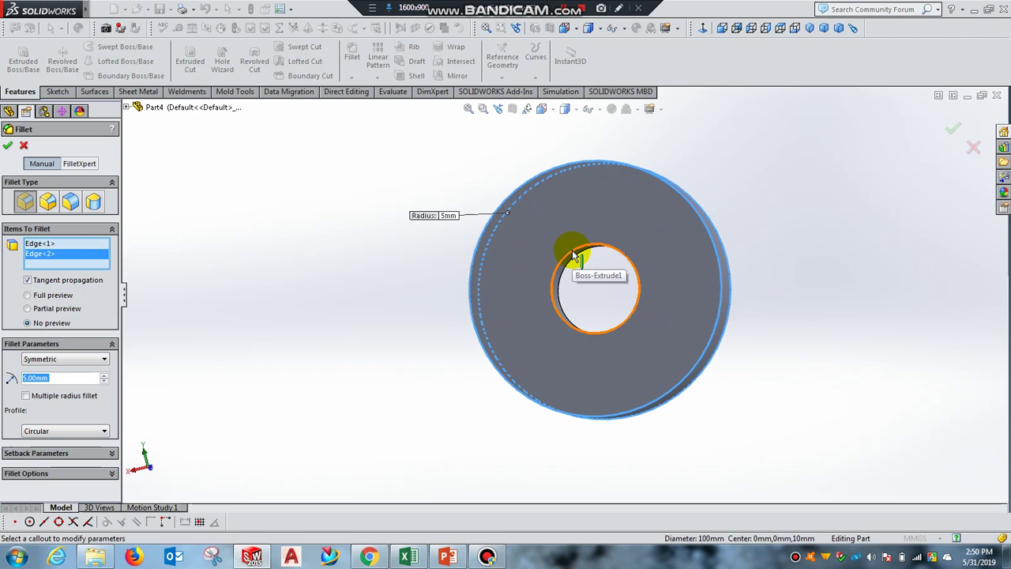
left_click(562, 250)
middle_click_drag(273, 280, 497, 292)
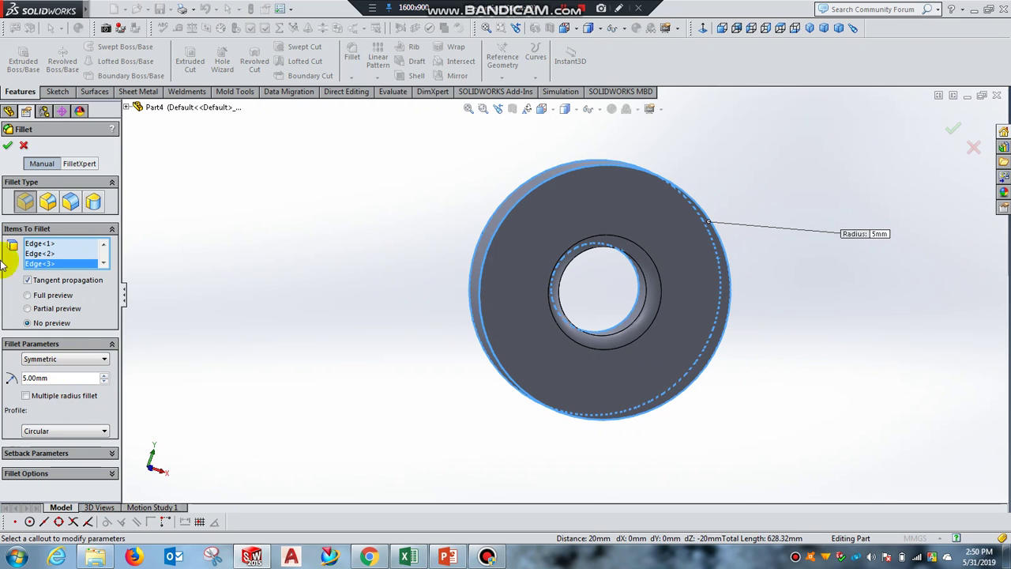
left_click(8, 147)
mouse_move(801, 375)
middle_mouse_down()
mouse_move(742, 274)
mouse_move(746, 175)
mouse_move(836, 310)
mouse_move(759, 394)
mouse_move(738, 285)
mouse_move(769, 262)
middle_mouse_up()
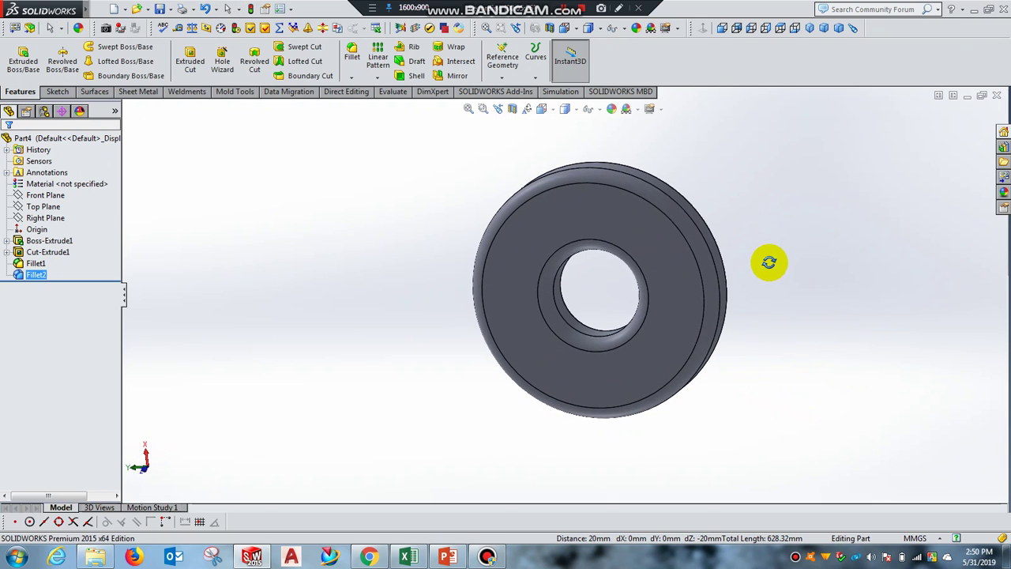
left_click(456, 560)
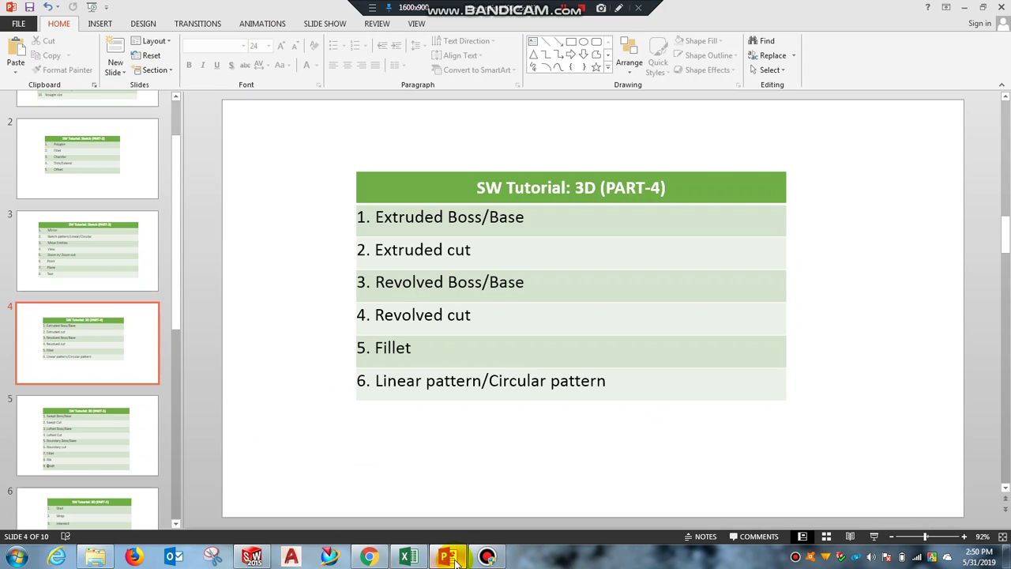
left_click(456, 559)
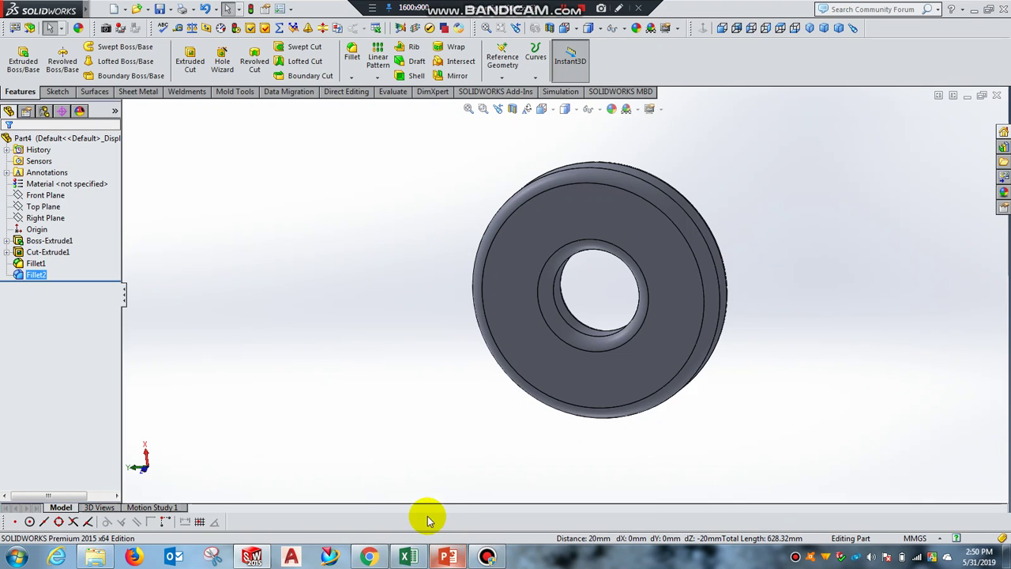
left_click(101, 10)
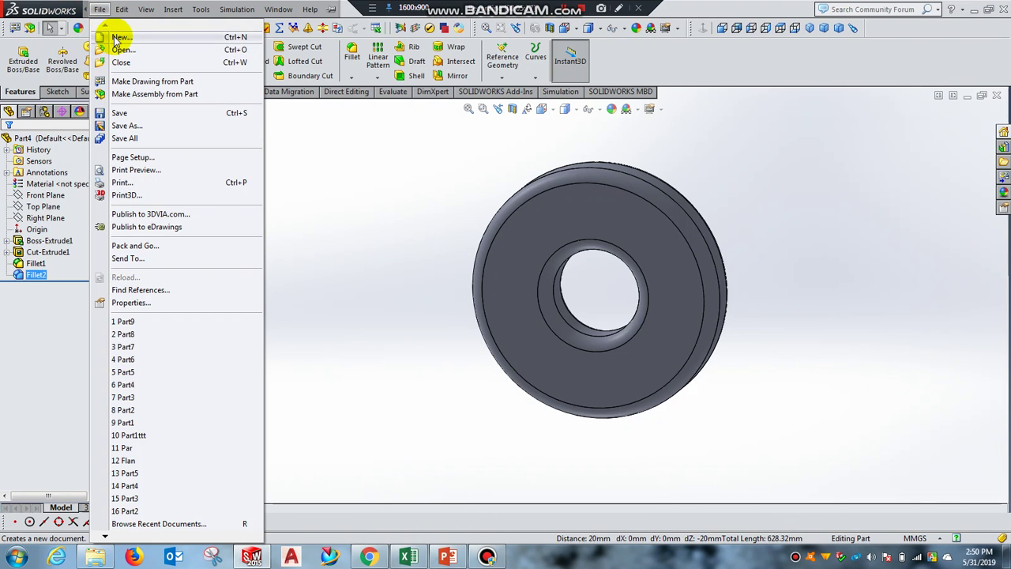
Create a new part and start a sketch on its Top Plane.
left_click(114, 37)
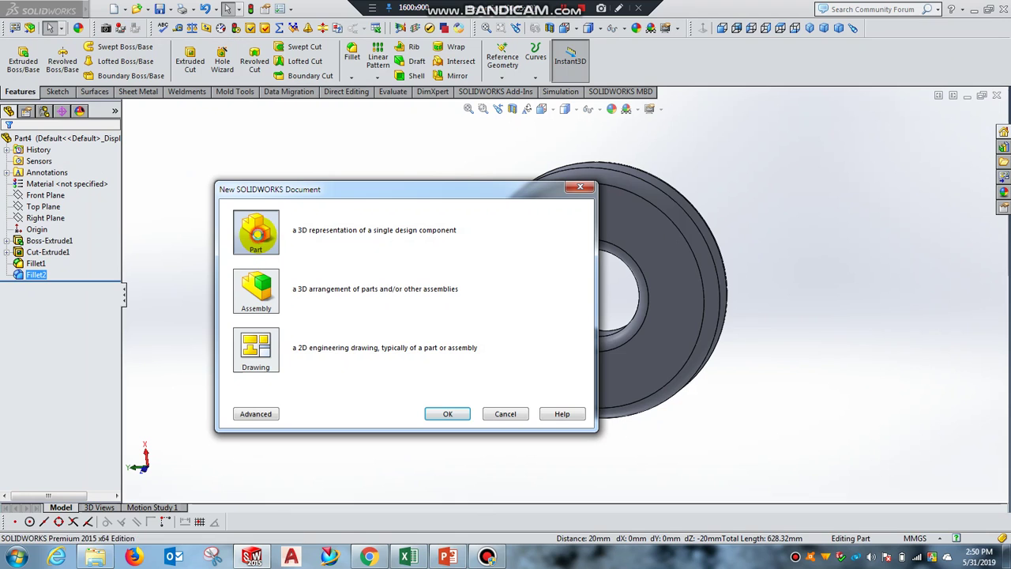
double_click(259, 237)
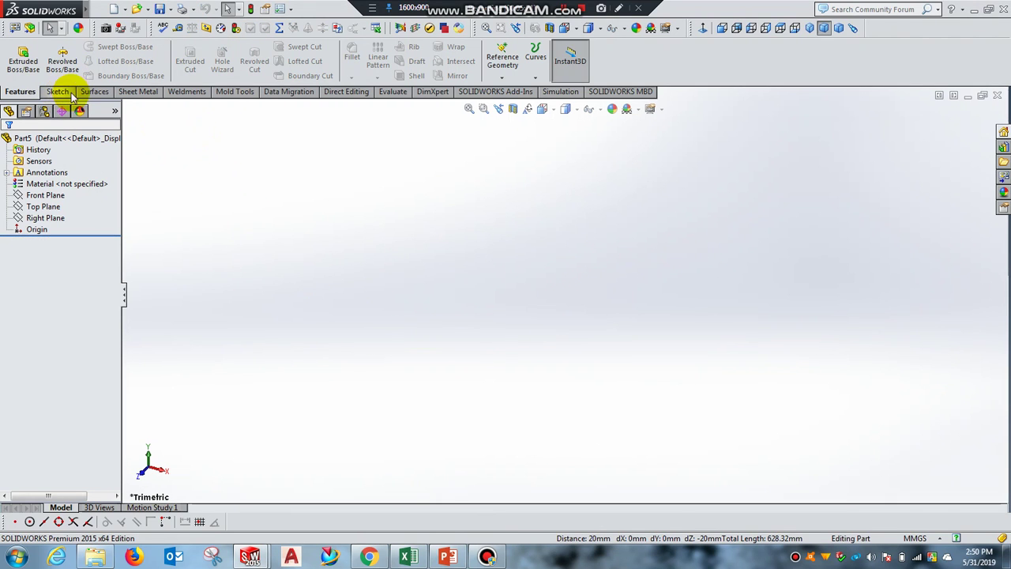
left_click(49, 207)
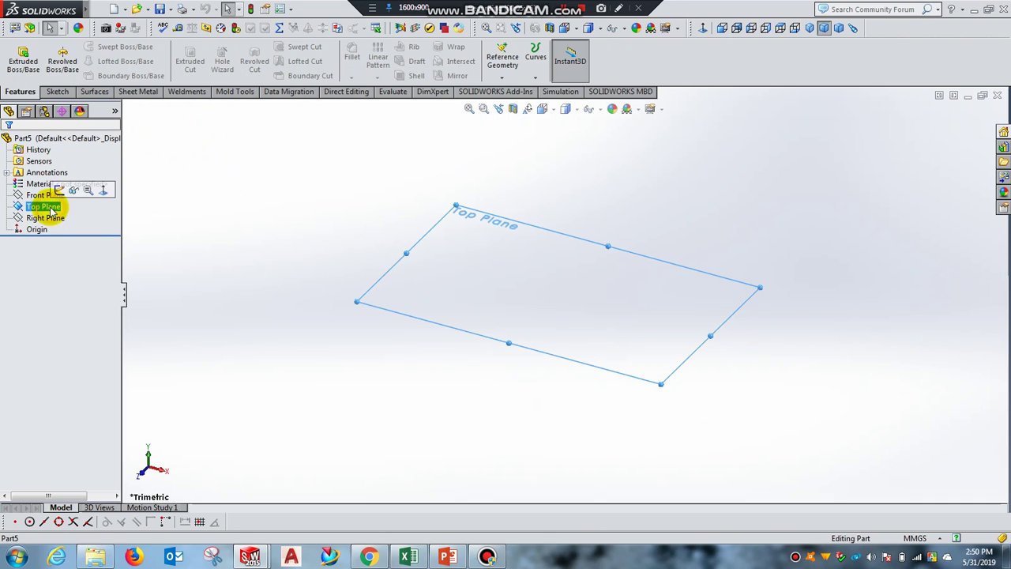
left_click(63, 196)
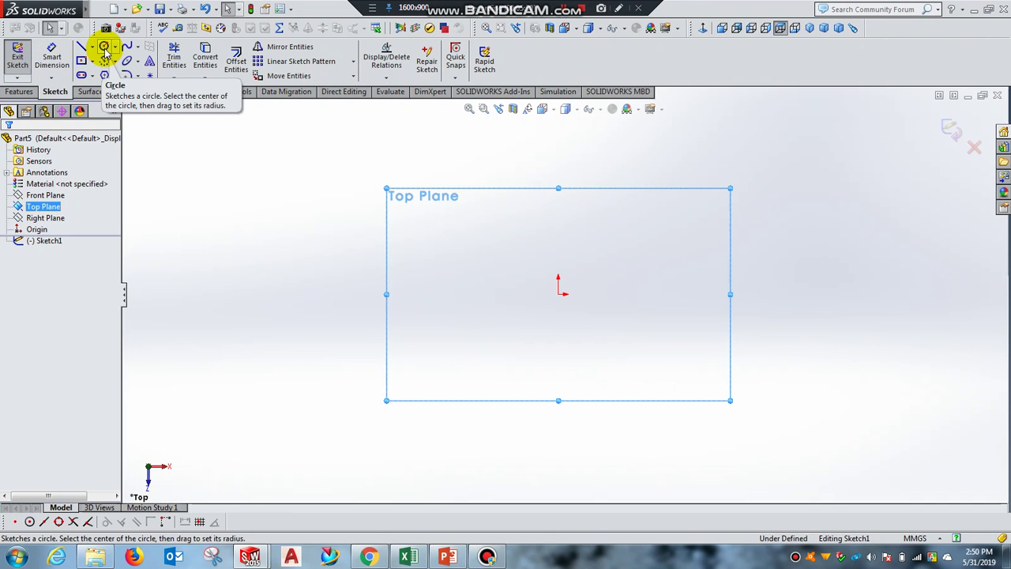
Draw an undimensioned circle centred on the origin.
left_click(104, 49)
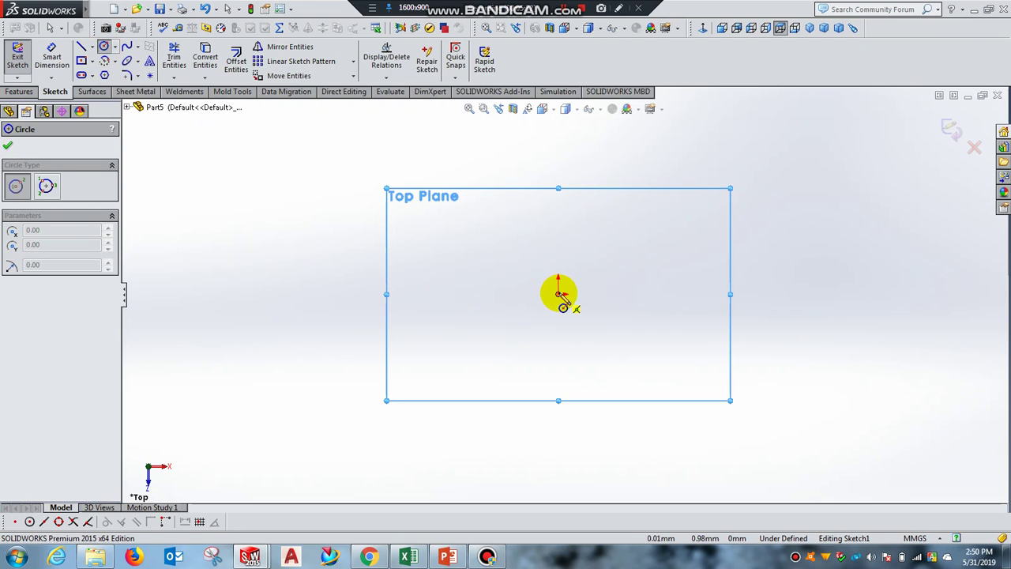
left_click_drag(560, 294, 669, 226)
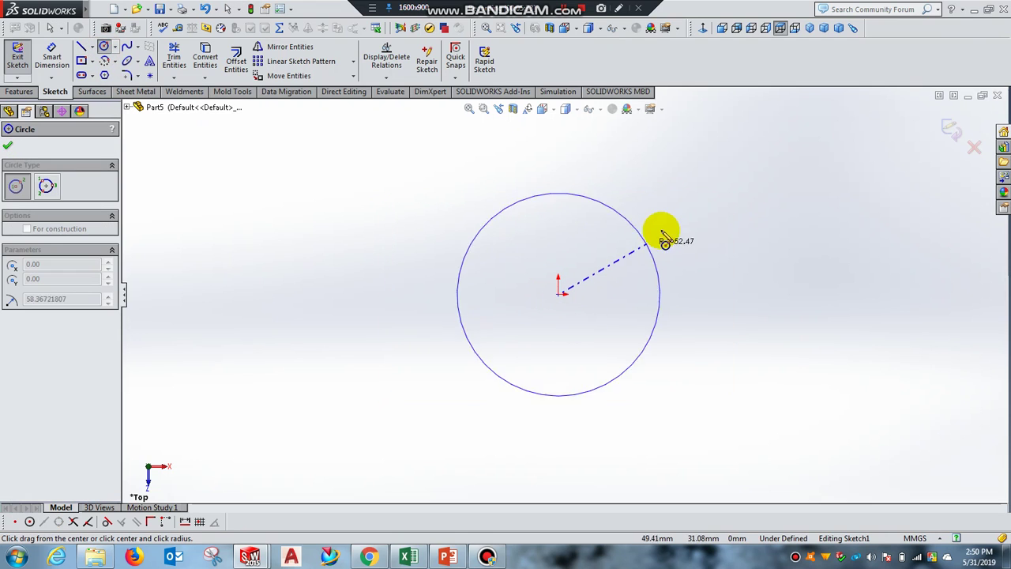
right_click(719, 261)
left_click(729, 255)
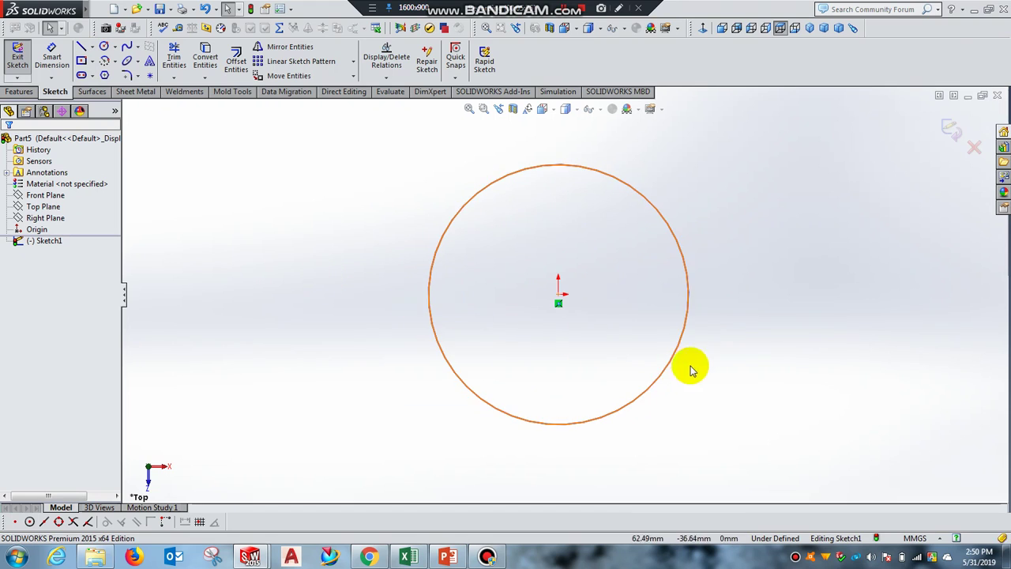
left_click(30, 94)
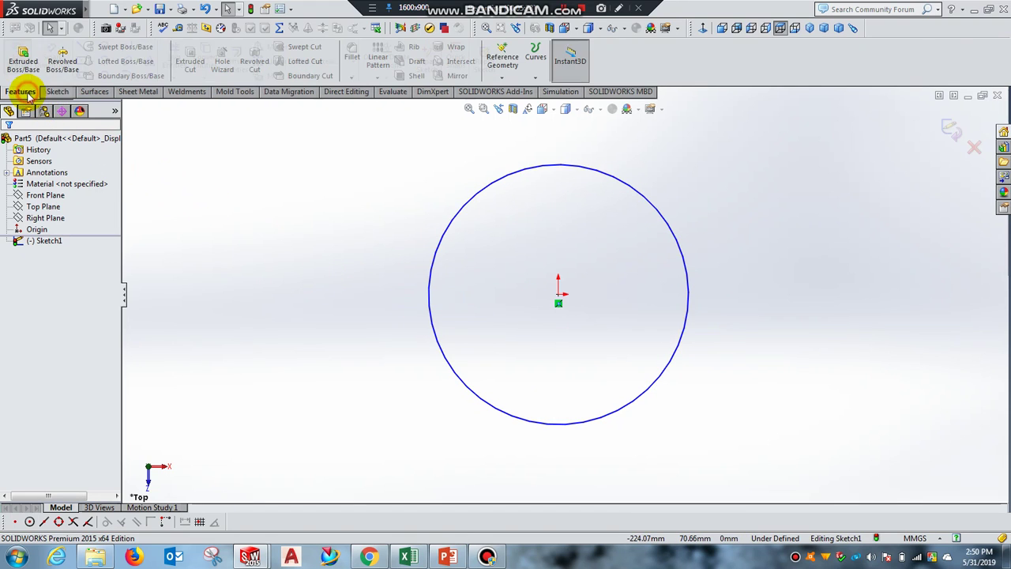
Extrude the circle 10 mm into Boss-Extrude1, then open Sketch2 on the Right Plane.
left_click(22, 59)
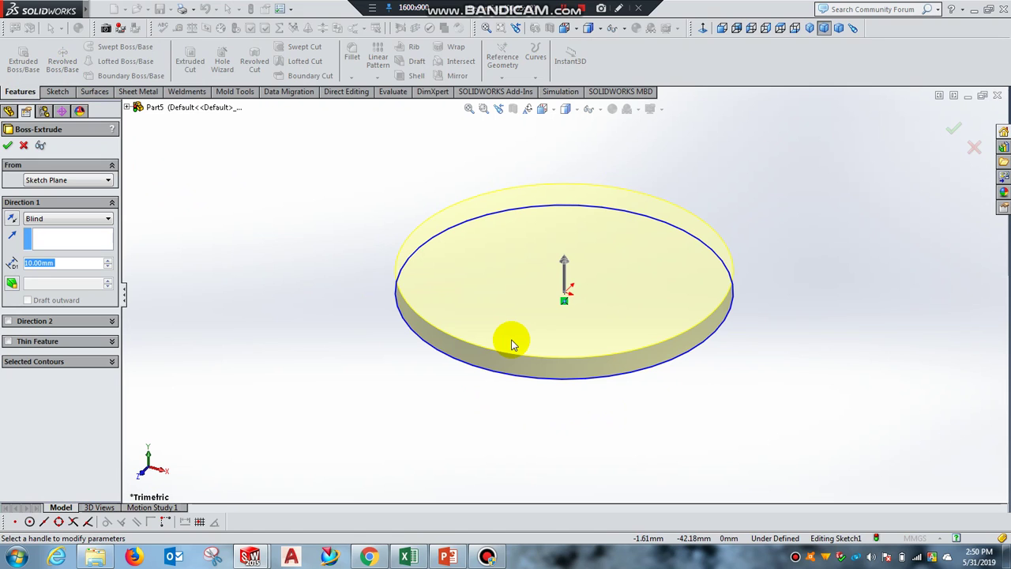
left_click(8, 148)
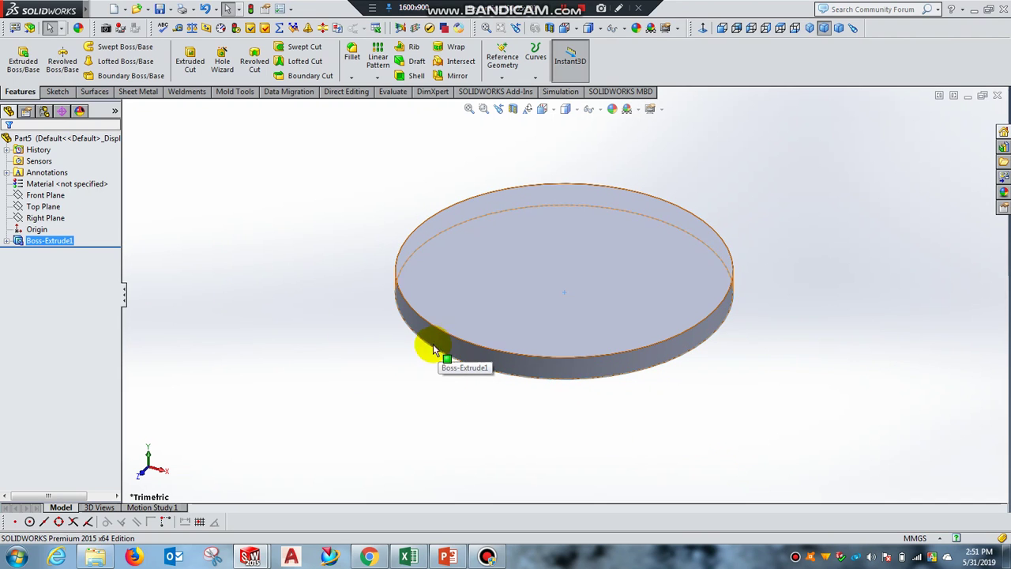
left_click(45, 220)
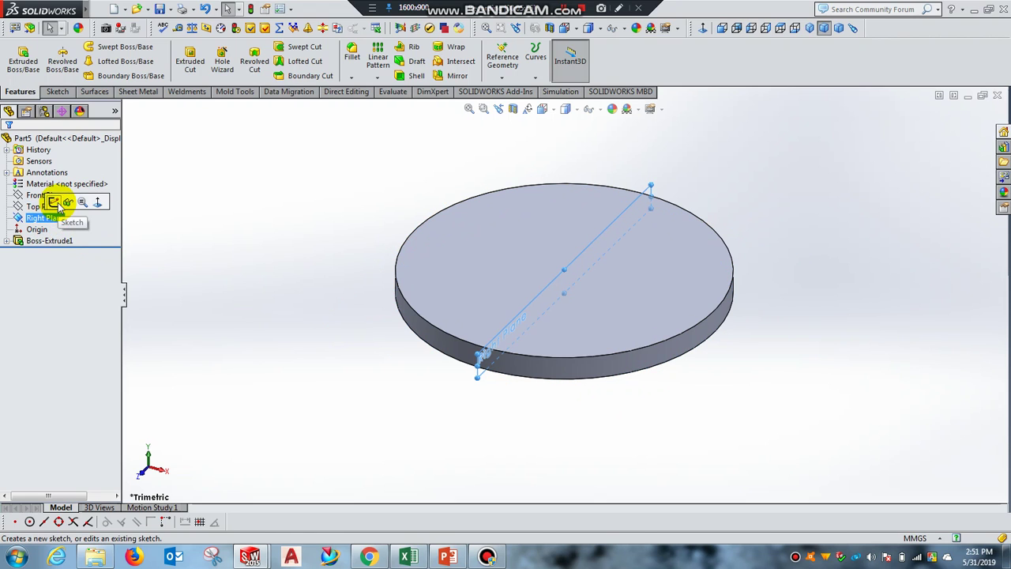
left_click(54, 202)
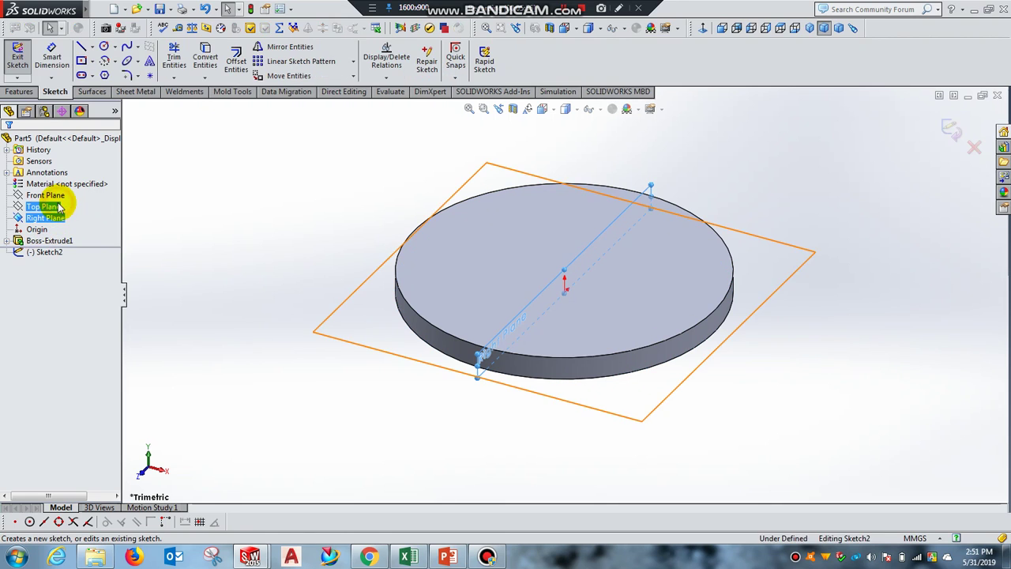
View the Right Plane head-on, zoom in, and draw a small centre rectangle on the disc's left edge.
left_click(703, 30)
scroll(395, 304, "down", 2)
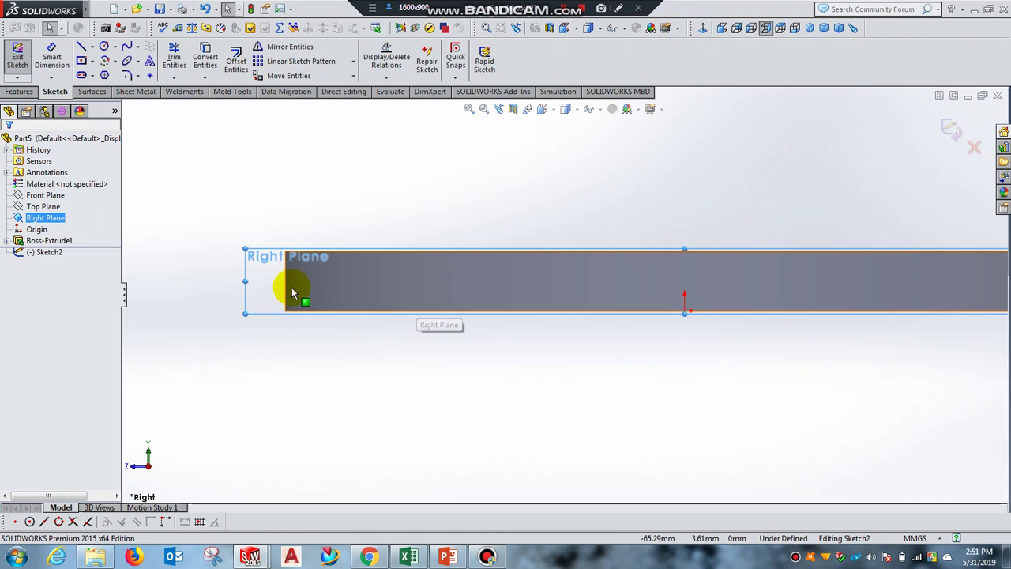
scroll(301, 297, "down", 2)
scroll(411, 289, "up", 1)
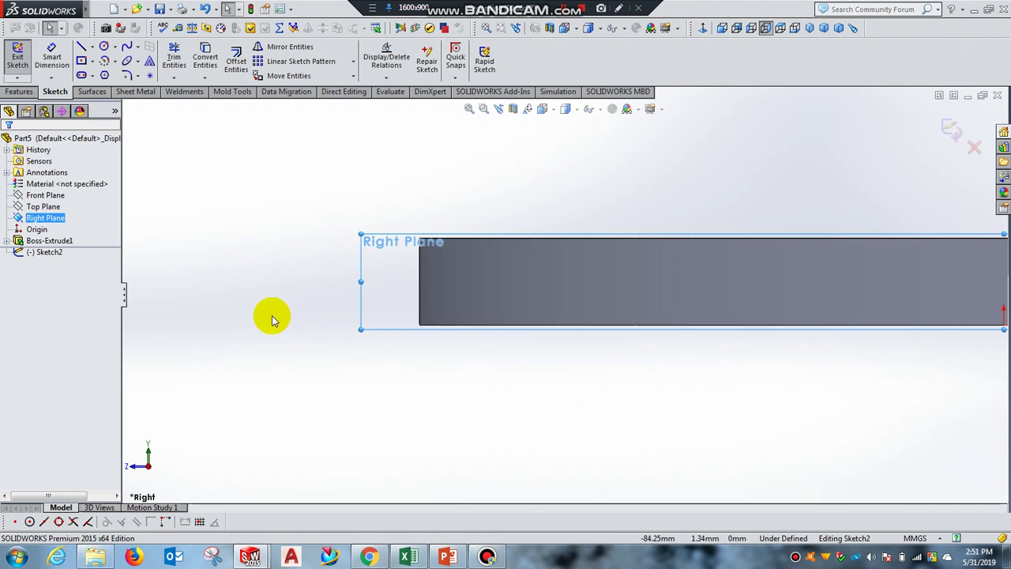
key("z")
scroll(975, 339, "down", 2)
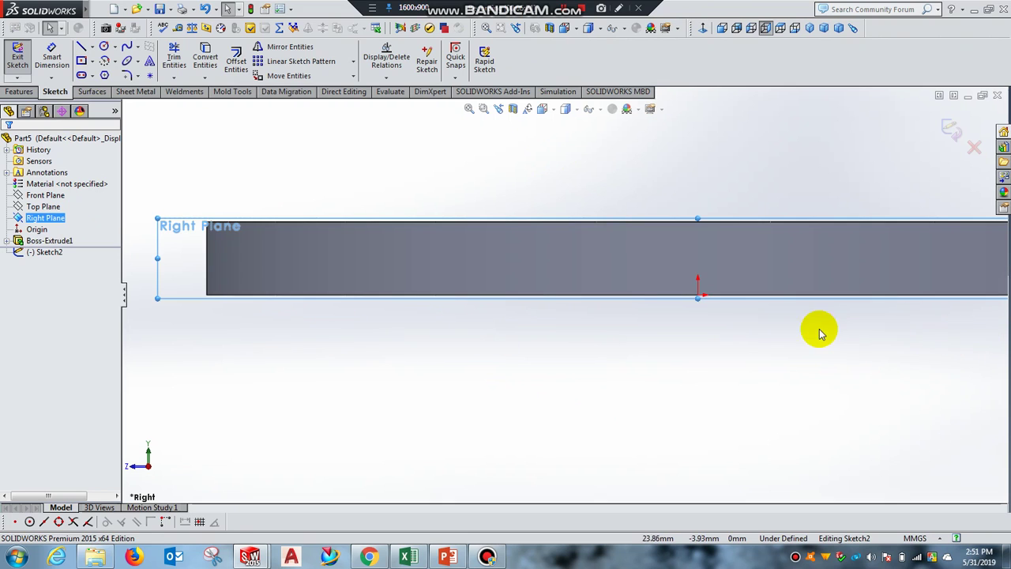
scroll(210, 220, "down", 2)
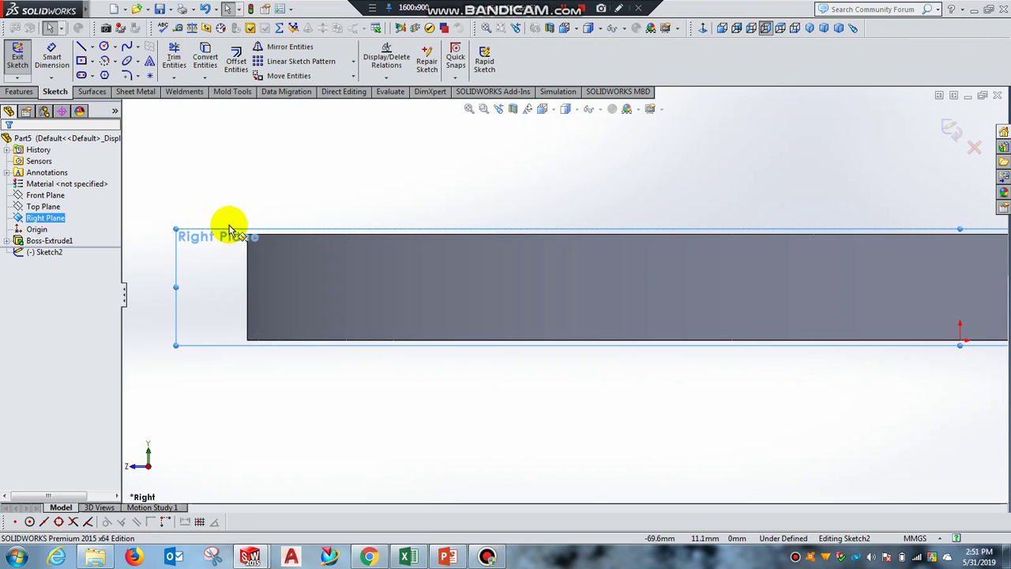
left_click(82, 61)
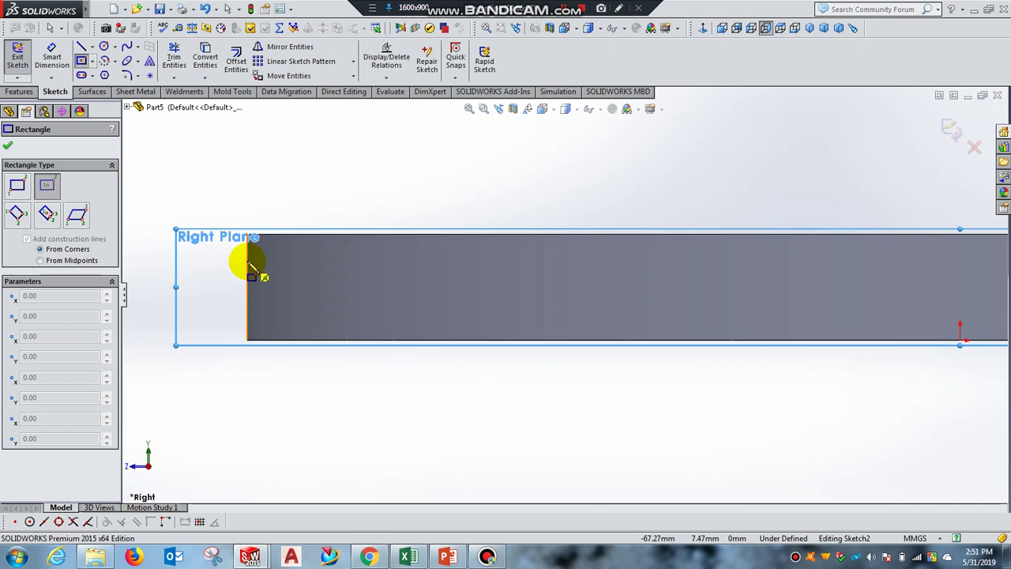
left_click(247, 263)
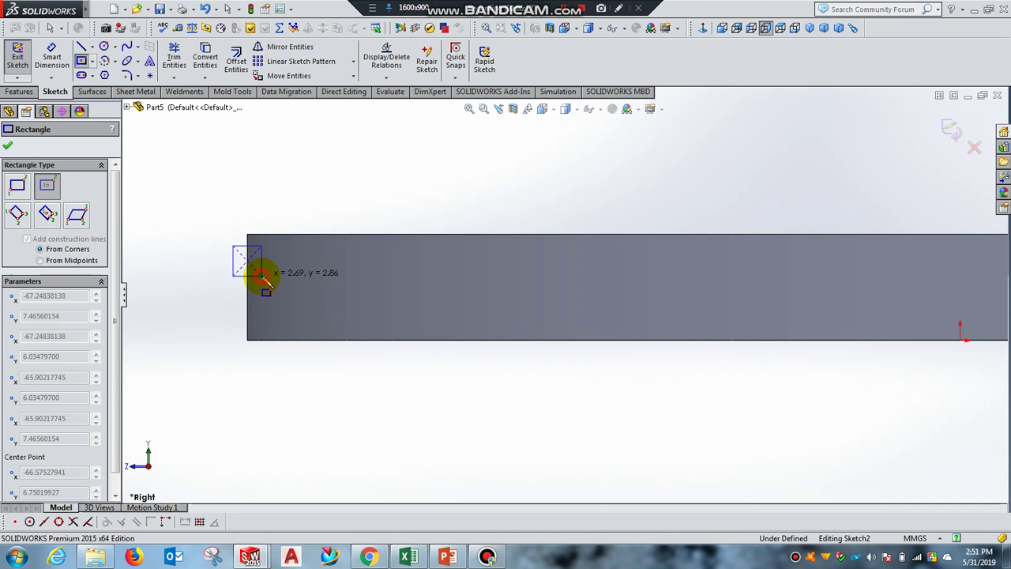
left_click(262, 276)
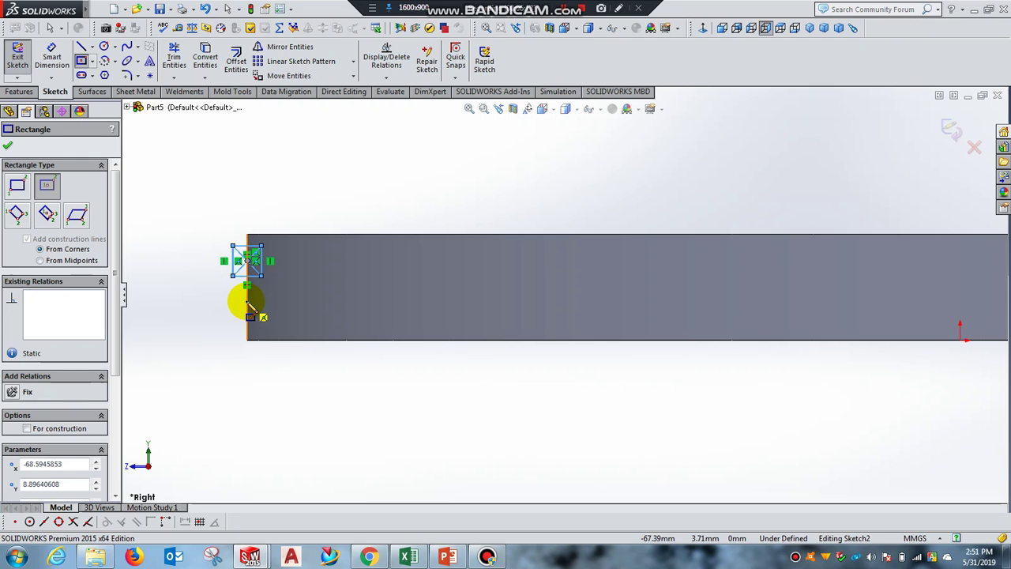
right_click(243, 218)
left_click(262, 228)
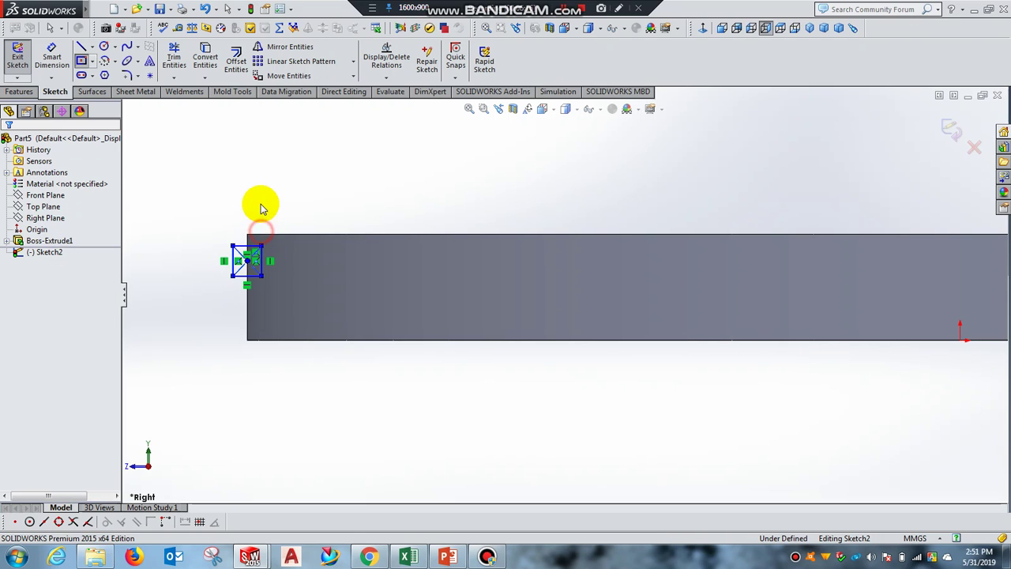
left_click(261, 205)
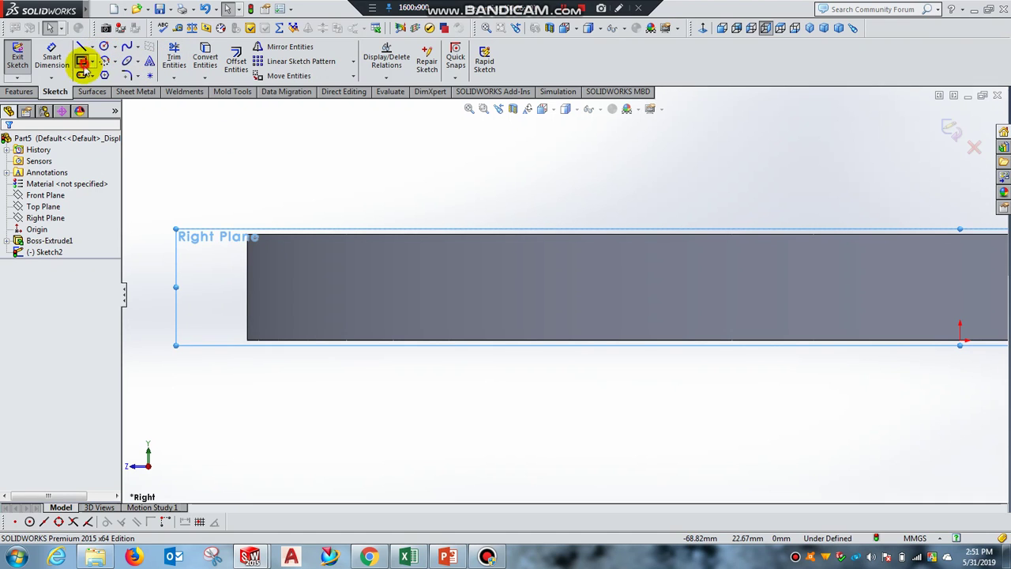
Draw another small centre rectangle straddling the disc's left edge.
left_click(82, 63)
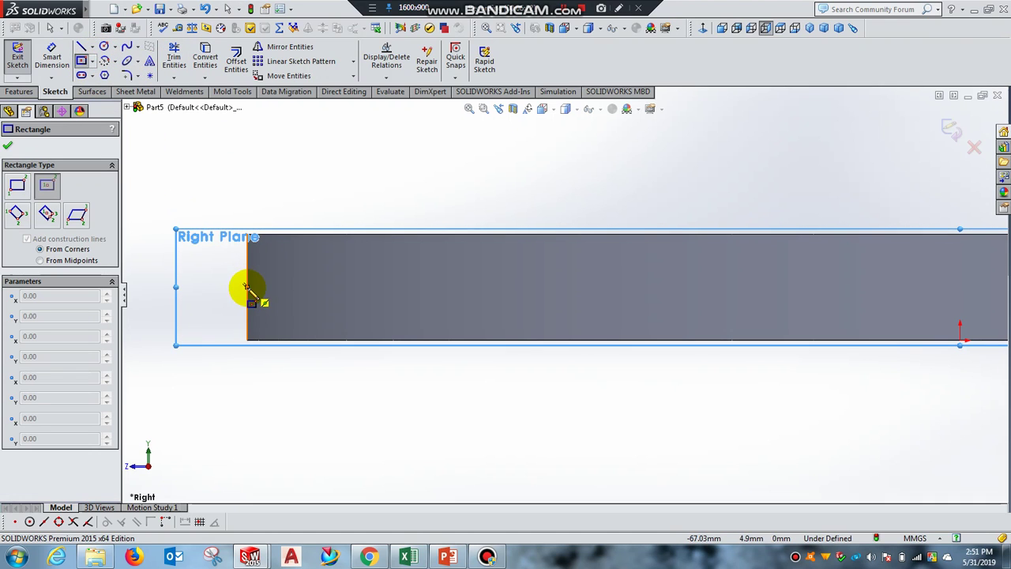
left_click(248, 288)
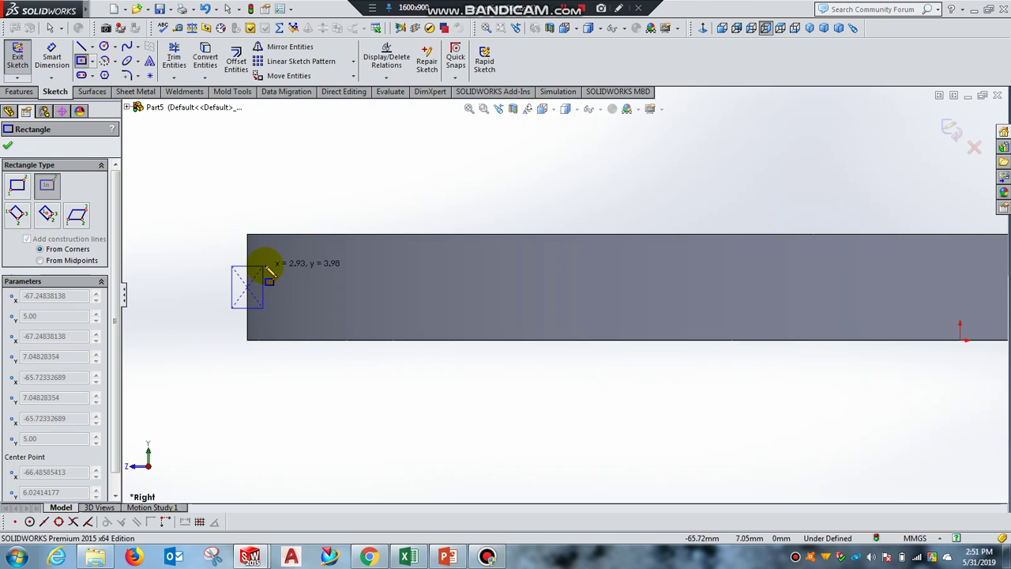
left_click(266, 267)
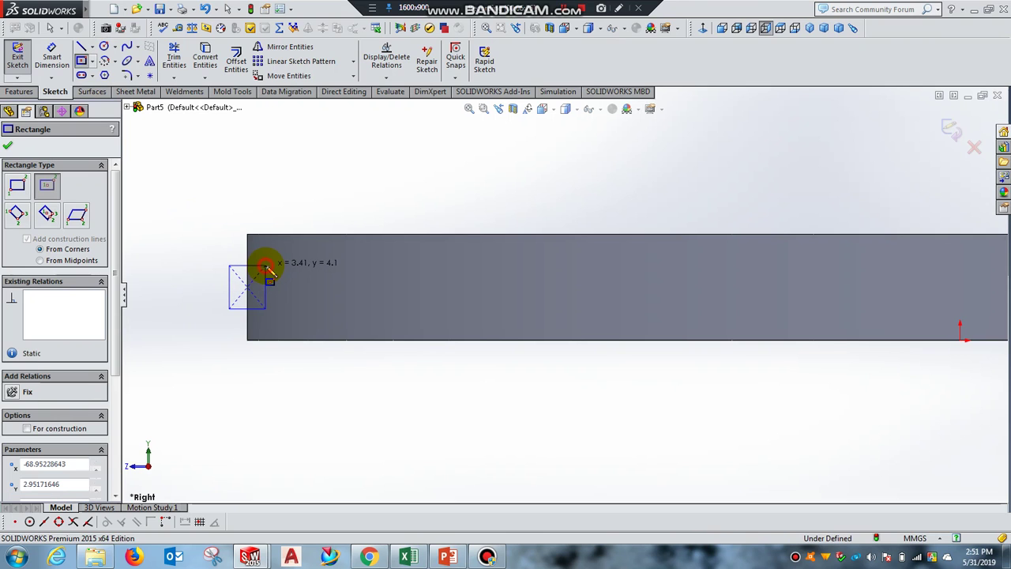
right_click(288, 204)
left_click(313, 210)
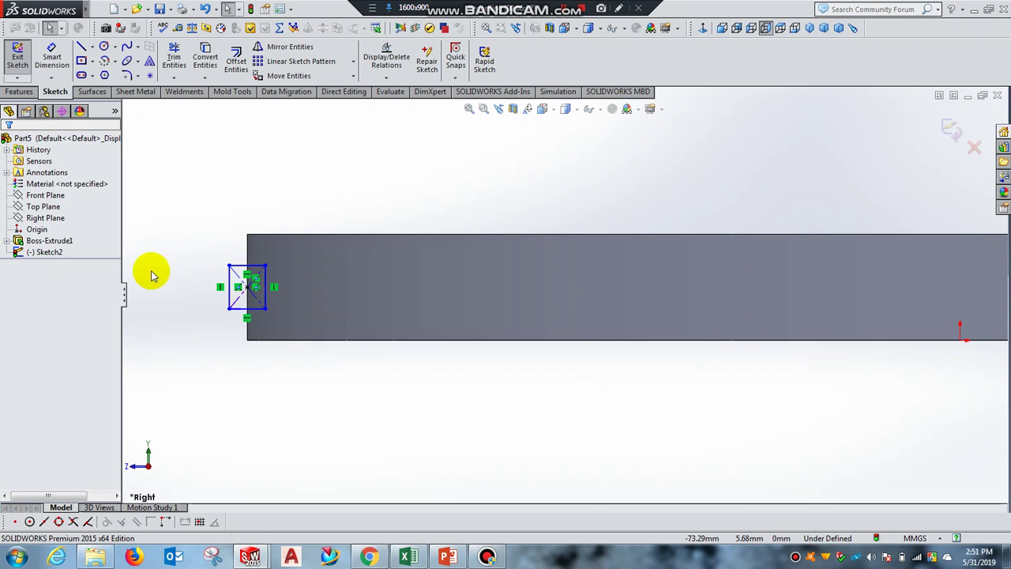
Close the rectangle sketch, then try a revolve and cancel it.
left_click(17, 63)
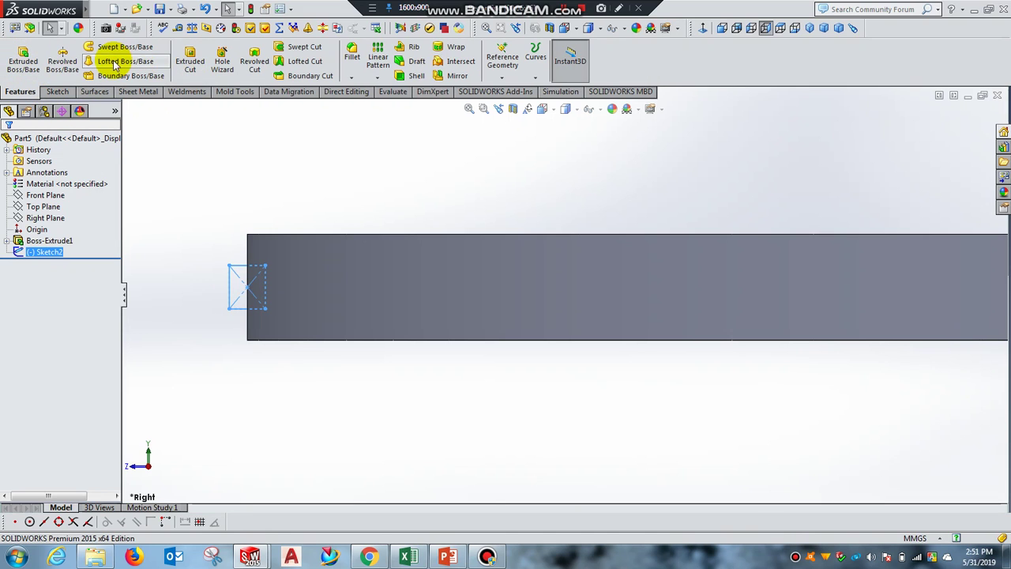
left_click(62, 59)
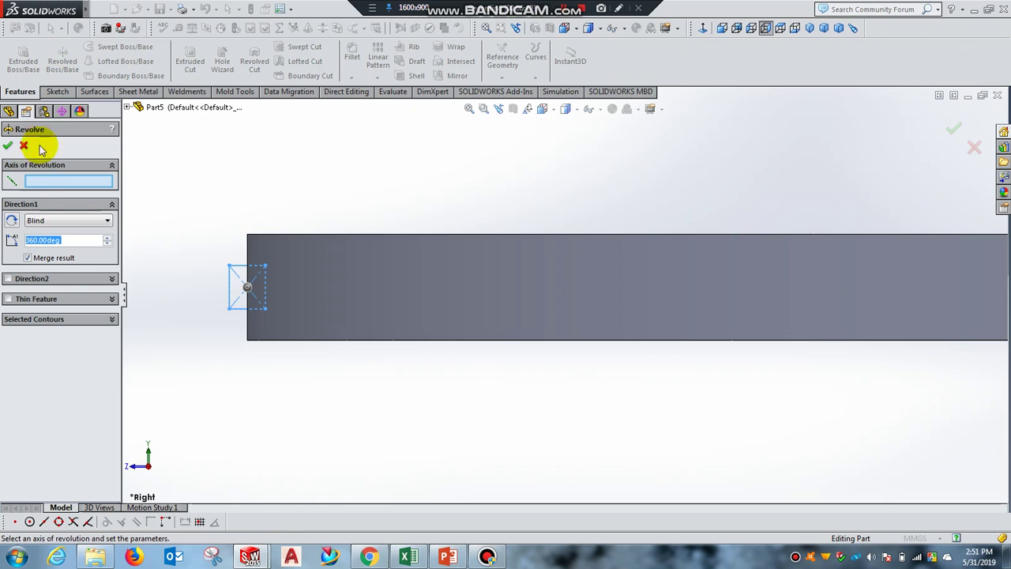
left_click(24, 145)
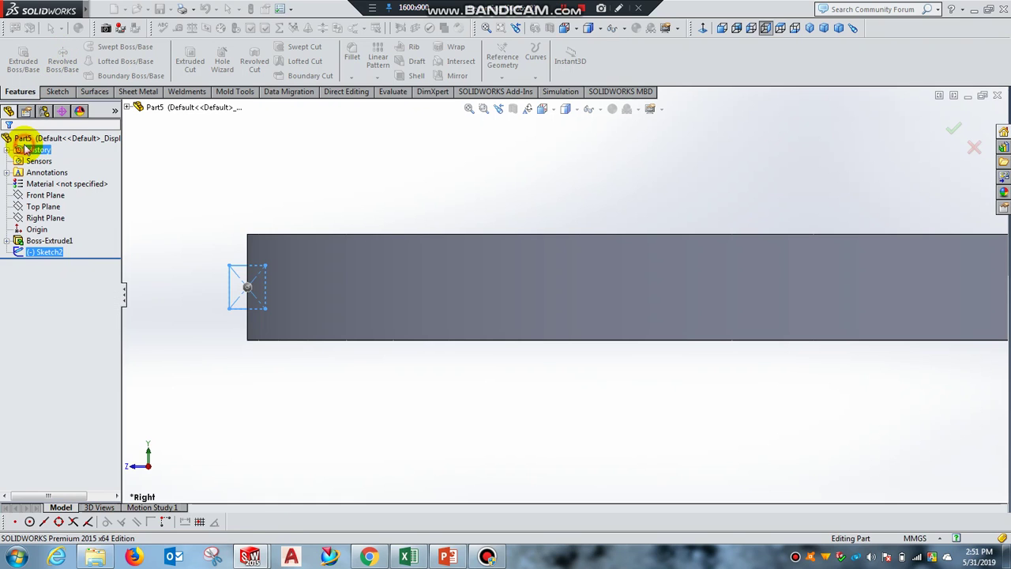
scroll(206, 372, "up", 3)
scroll(601, 395, "up", 2)
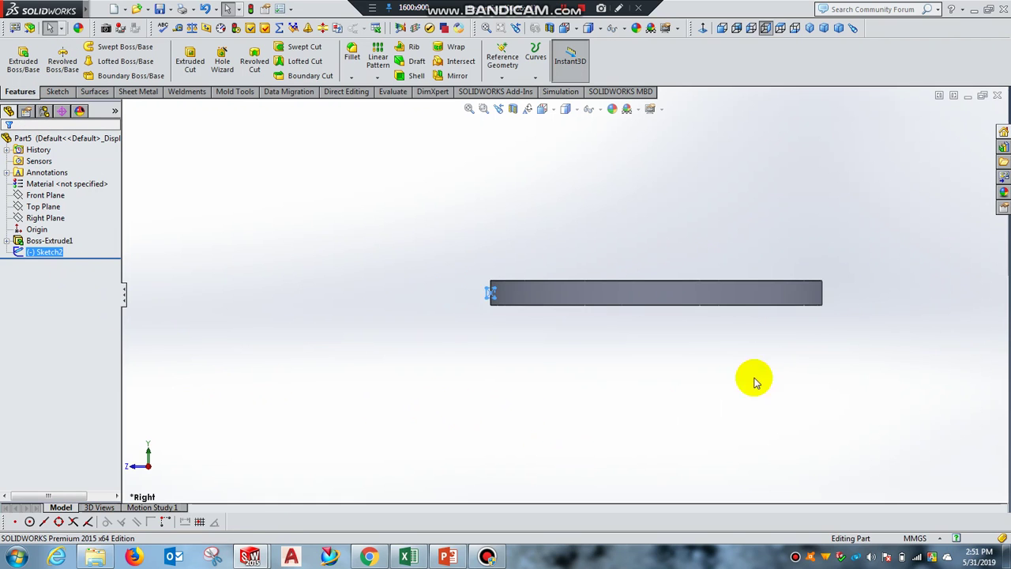
scroll(767, 368, "down", 2)
scroll(786, 364, "up", 1)
scroll(531, 158, "down", 1)
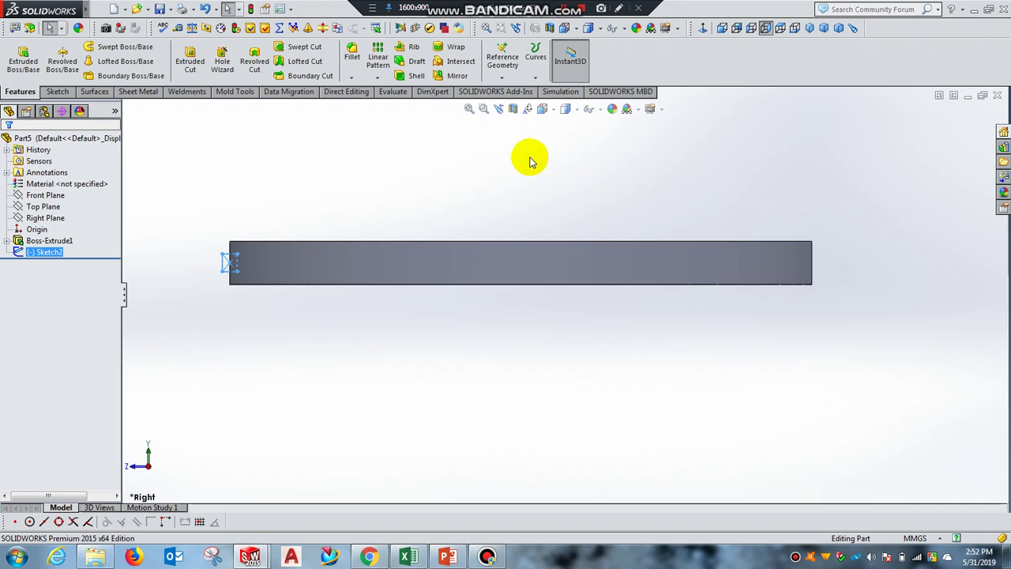
Add a vertical construction centerline rising from the origin and exit Sketch2.
left_click(56, 93)
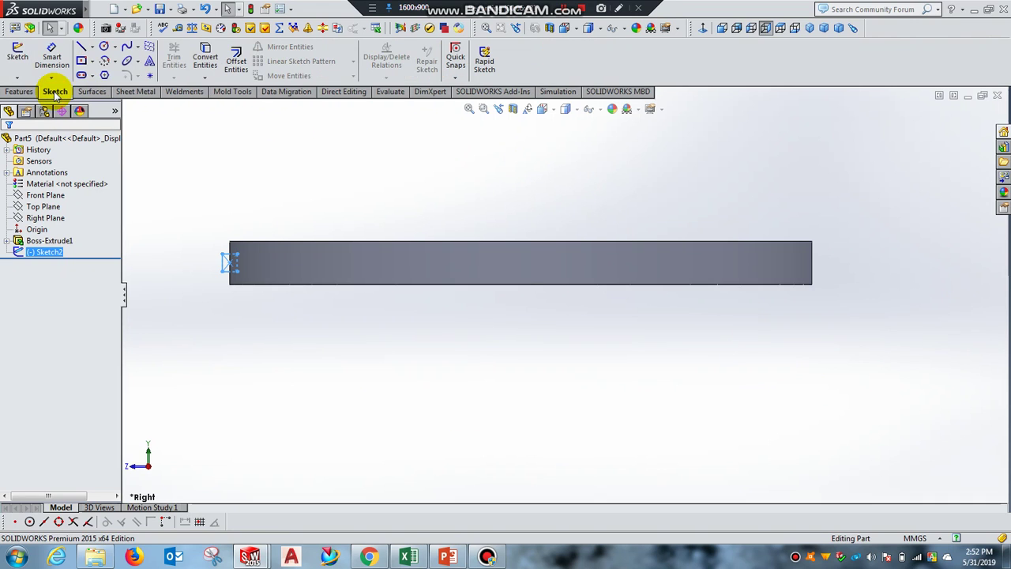
left_click(92, 47)
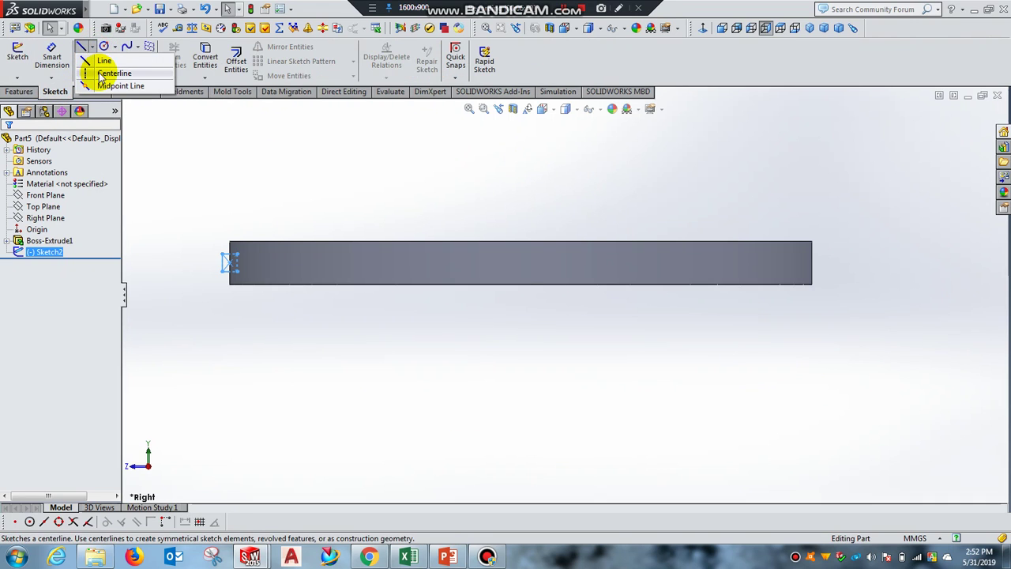
left_click(101, 76)
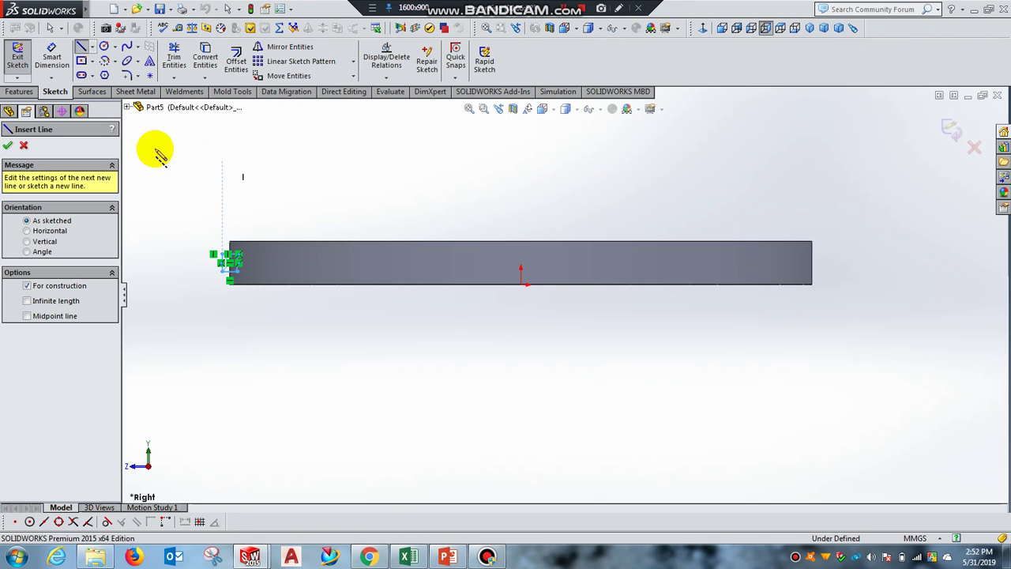
left_click(521, 282)
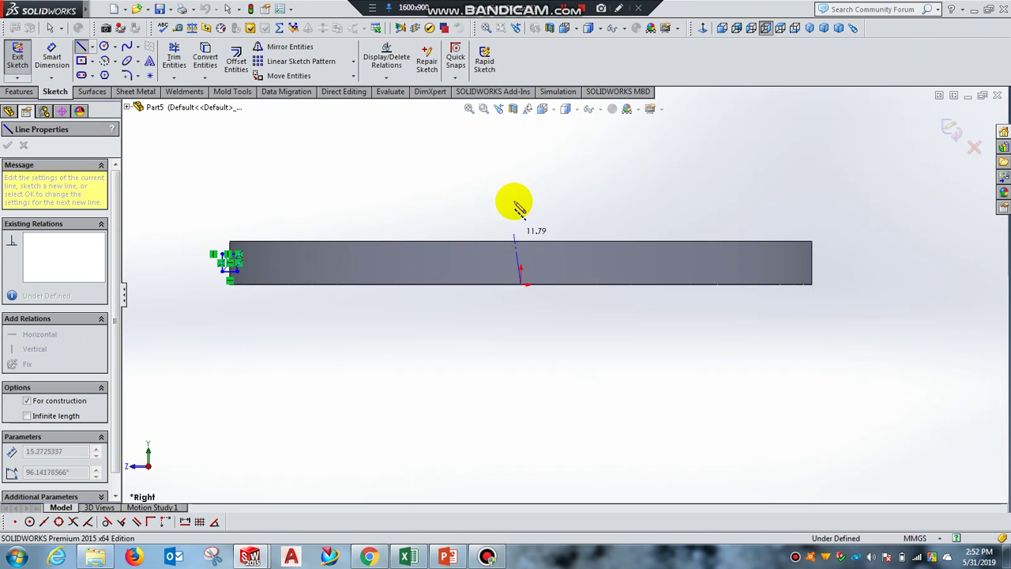
left_click(521, 138)
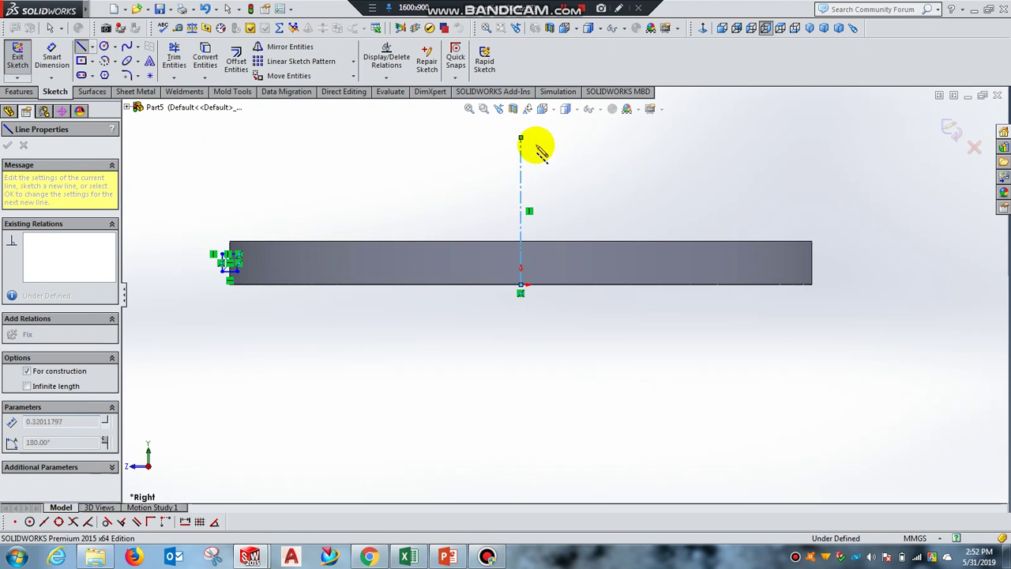
right_click(548, 154)
left_click(568, 153)
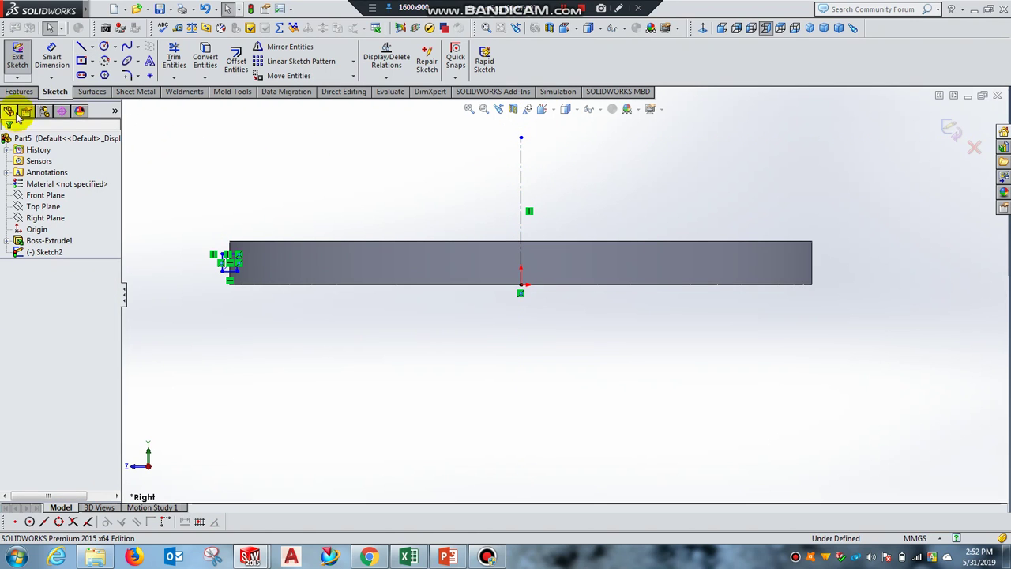
left_click(20, 57)
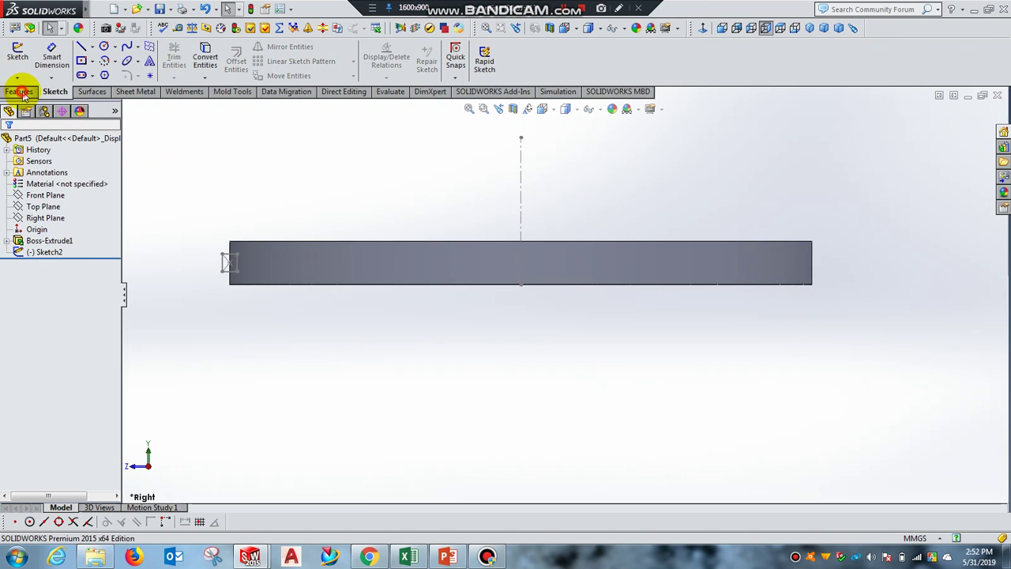
Revolve Sketch2 360° about the centerline into Revolve1, a ring around the disc's rim.
left_click(20, 92)
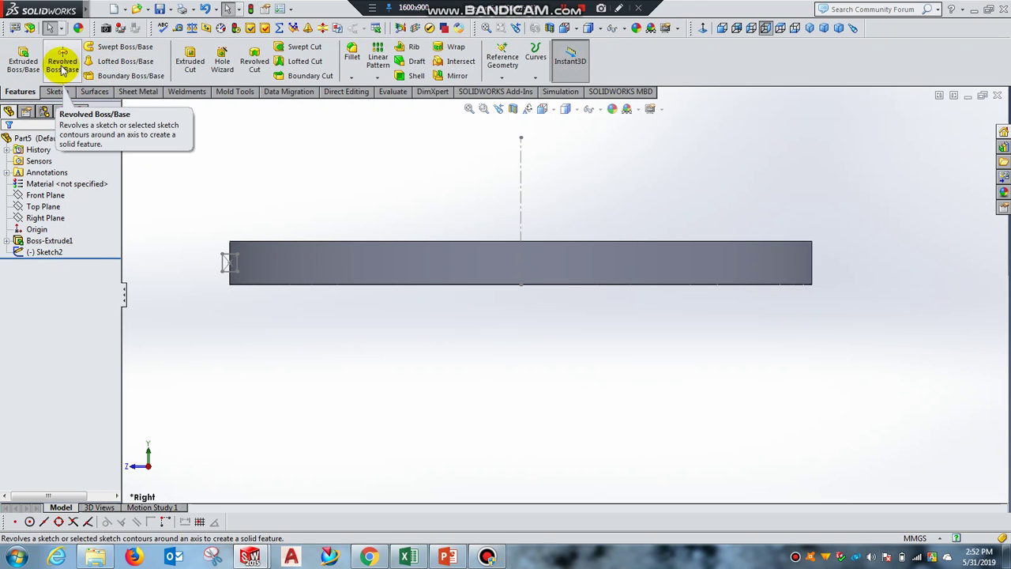
left_click(64, 70)
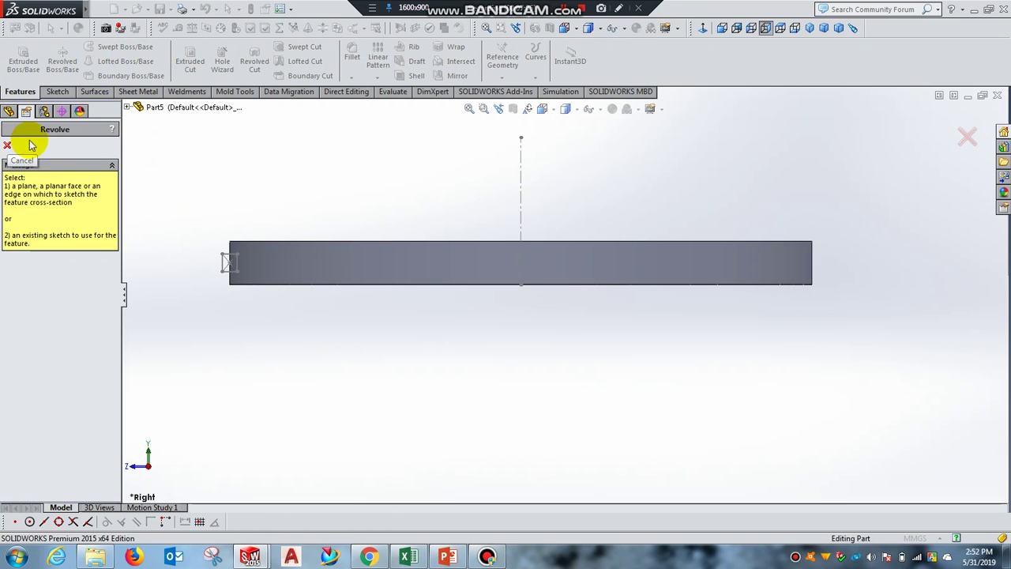
left_click(127, 107)
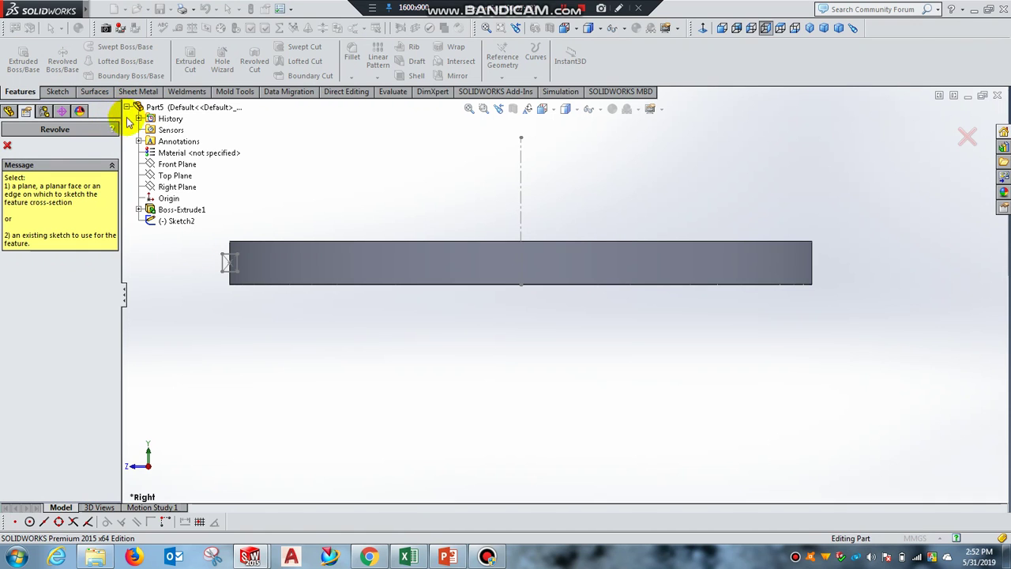
left_click(178, 223)
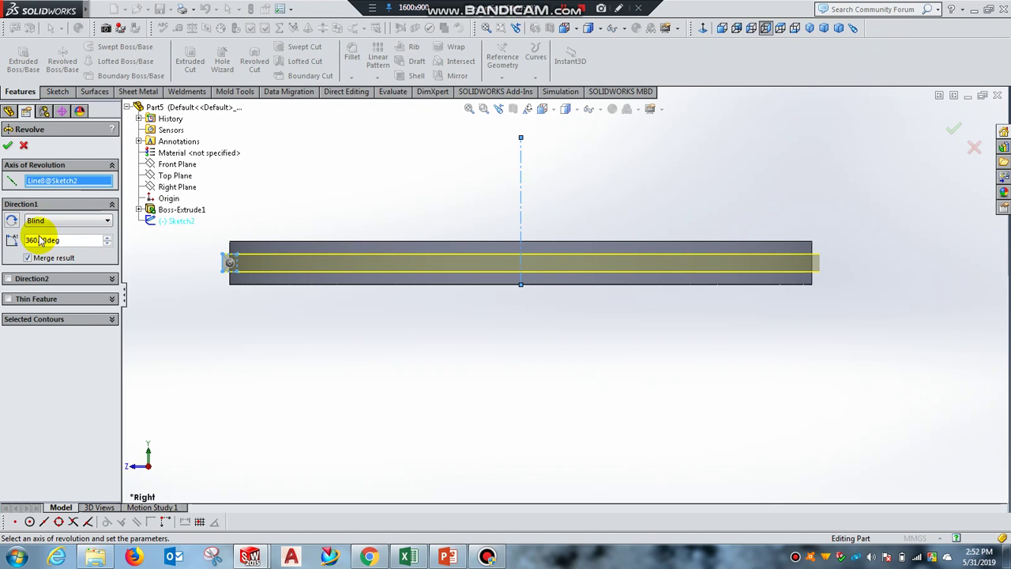
mouse_move(266, 313)
middle_mouse_down()
mouse_move(324, 400)
mouse_move(295, 424)
mouse_move(315, 324)
mouse_move(330, 308)
mouse_move(327, 388)
middle_mouse_up()
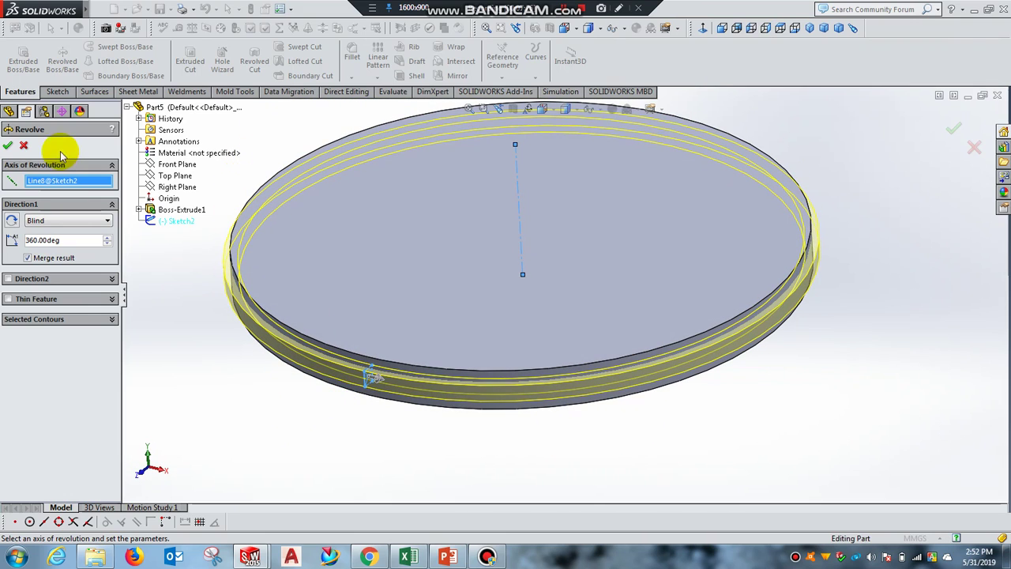
left_click(9, 148)
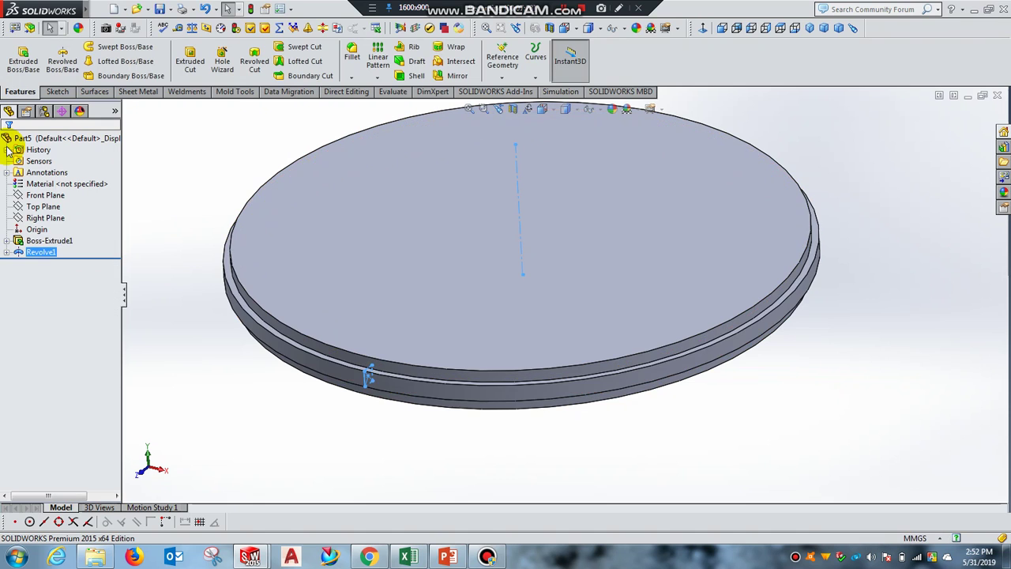
mouse_move(548, 433)
middle_mouse_down()
mouse_move(445, 413)
mouse_move(435, 467)
mouse_move(431, 372)
mouse_move(440, 382)
middle_mouse_up()
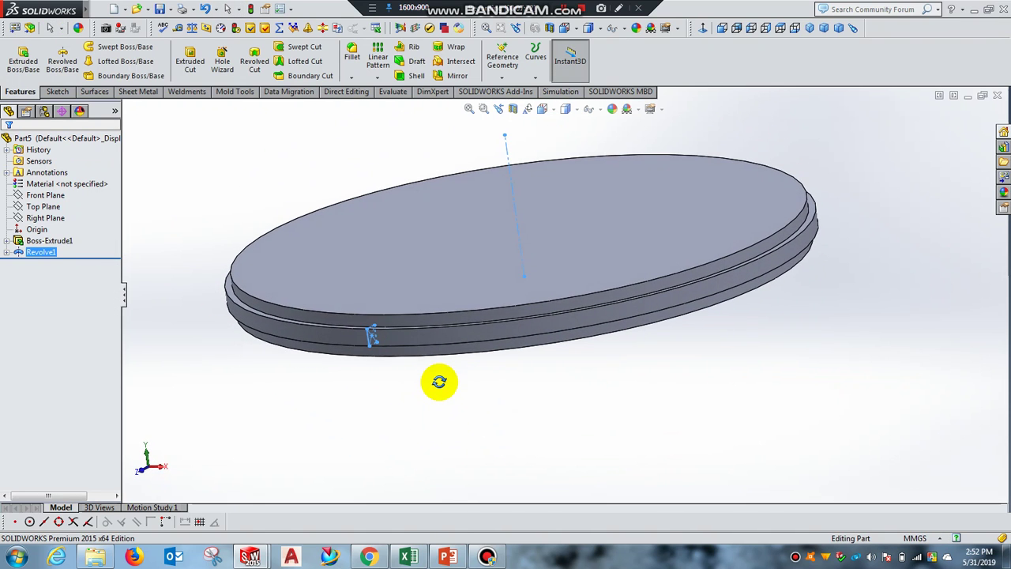
Undo Revolve1 and cut-revolve Sketch2 about the centerline into a rim groove, then view the tutorial slides.
key("ctrl+z")
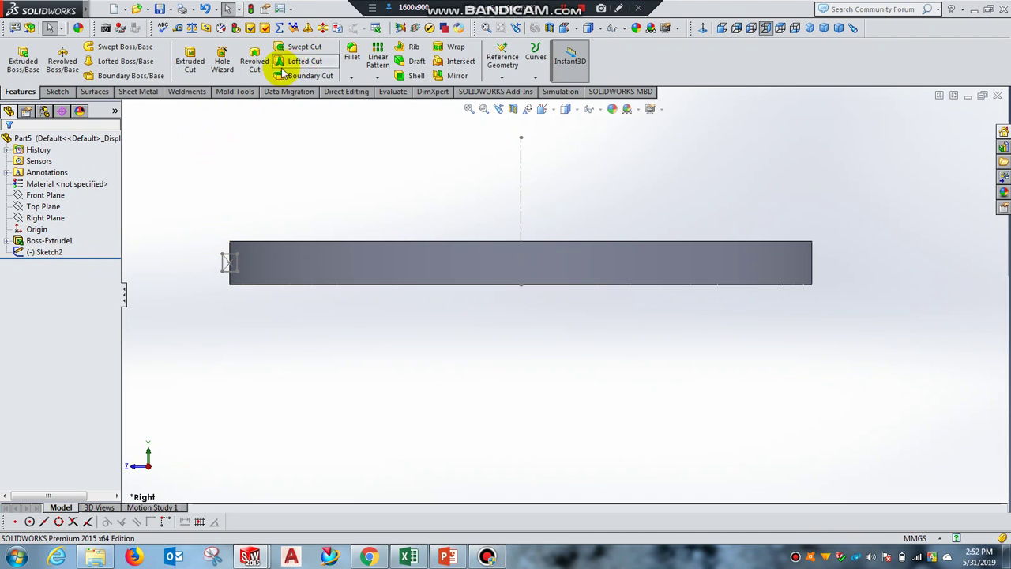
left_click(255, 57)
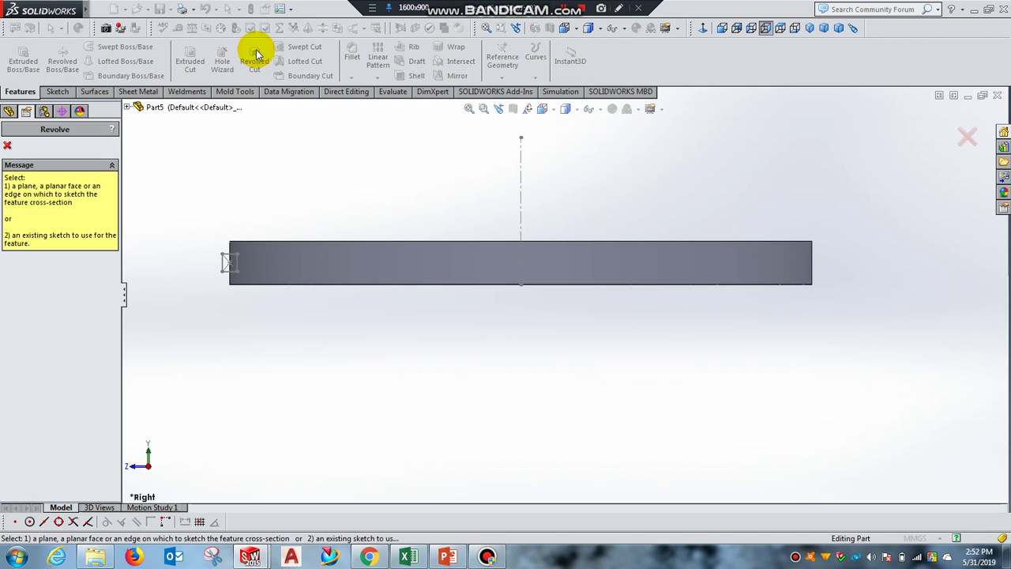
left_click(128, 108)
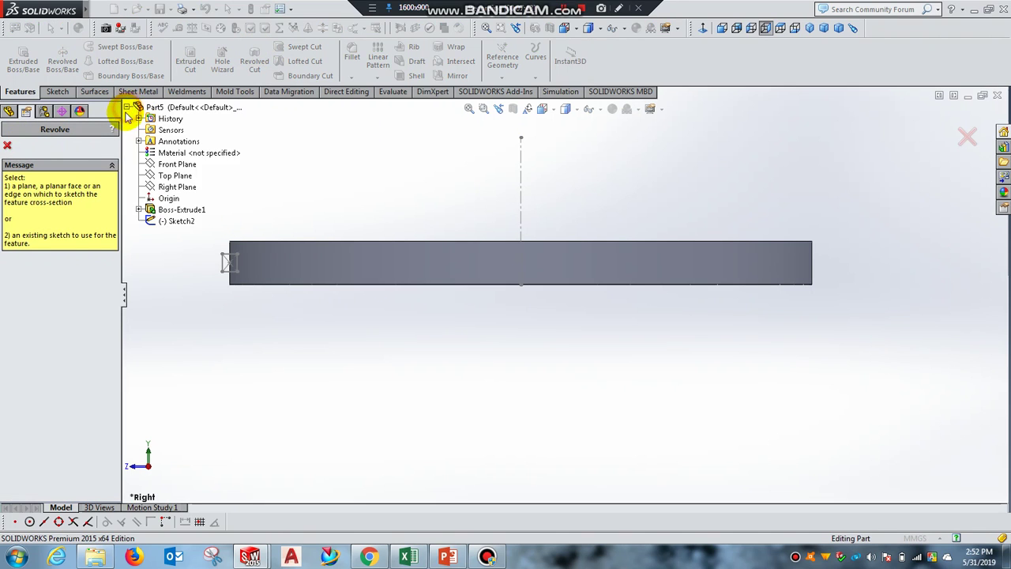
left_click(175, 225)
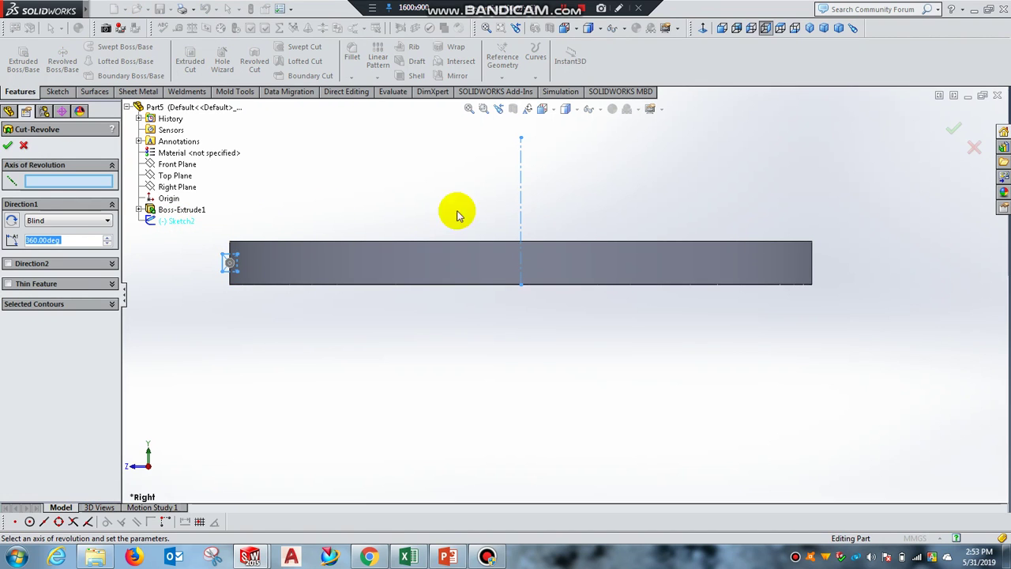
left_click(521, 192)
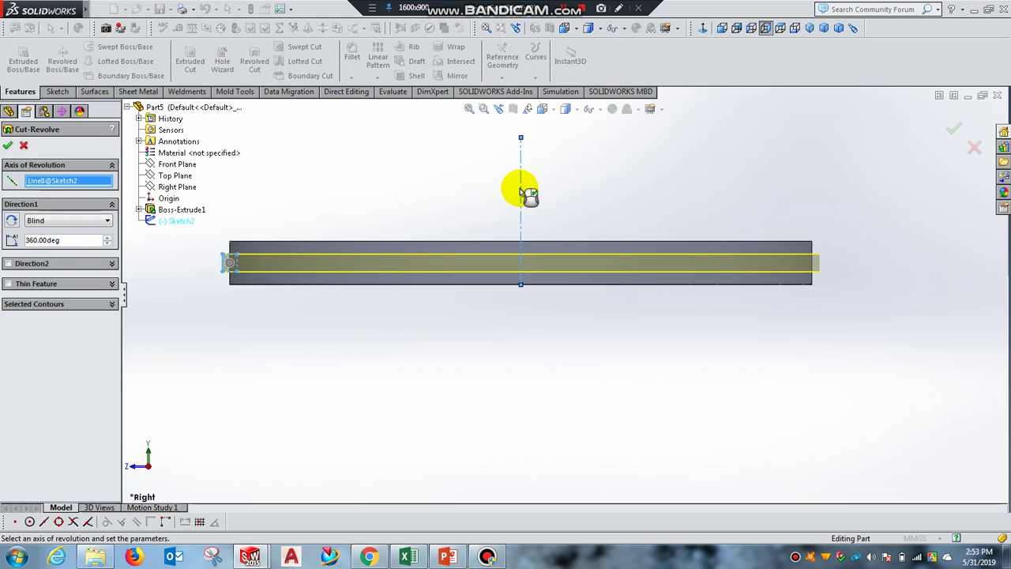
middle_click_drag(413, 302, 406, 395)
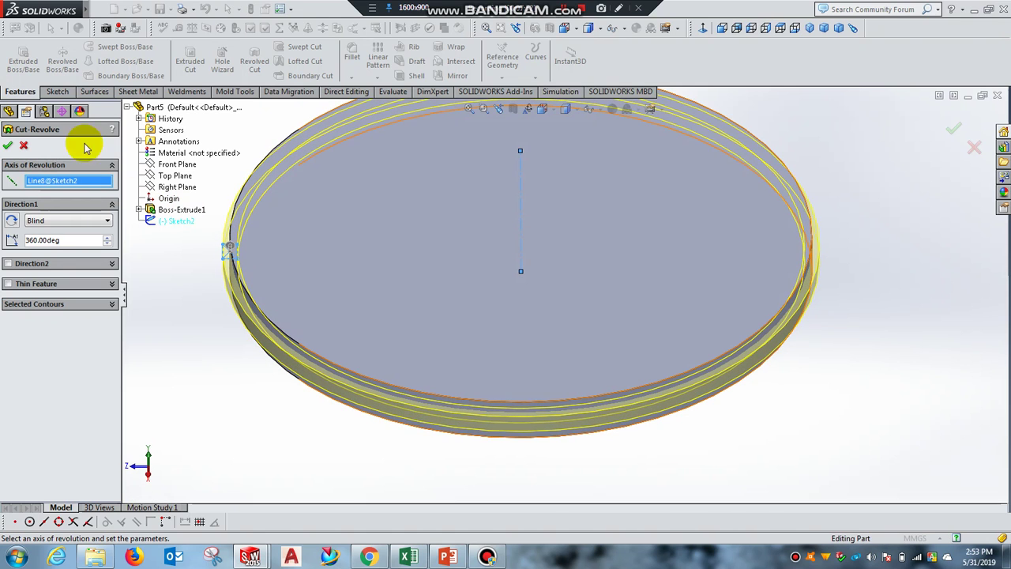
left_click(9, 145)
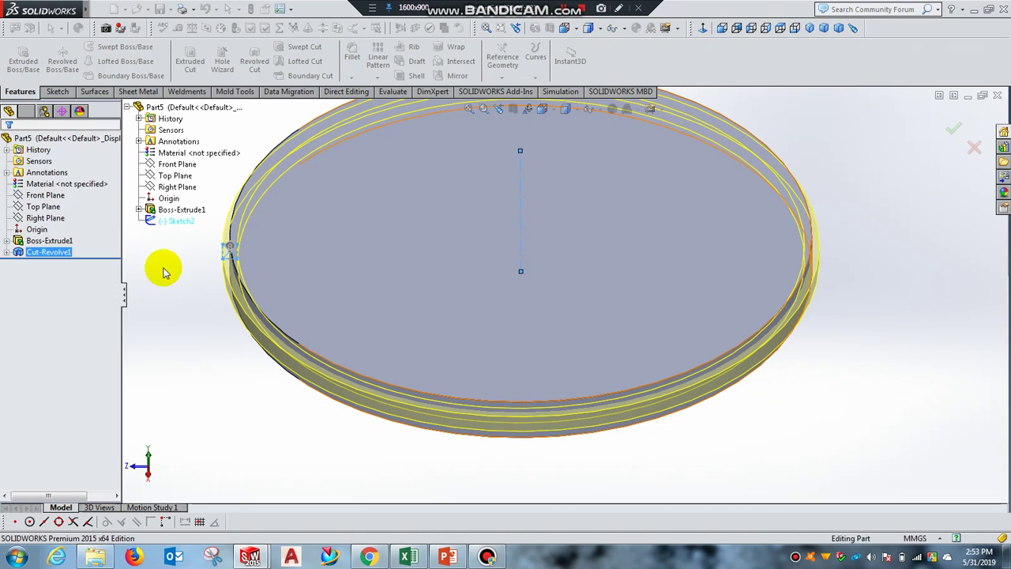
mouse_move(226, 339)
middle_mouse_down()
mouse_move(282, 273)
mouse_move(261, 240)
mouse_move(217, 228)
mouse_move(219, 282)
mouse_move(291, 199)
mouse_move(250, 213)
mouse_move(216, 279)
mouse_move(289, 309)
mouse_move(388, 248)
mouse_move(237, 257)
mouse_move(225, 278)
middle_mouse_up()
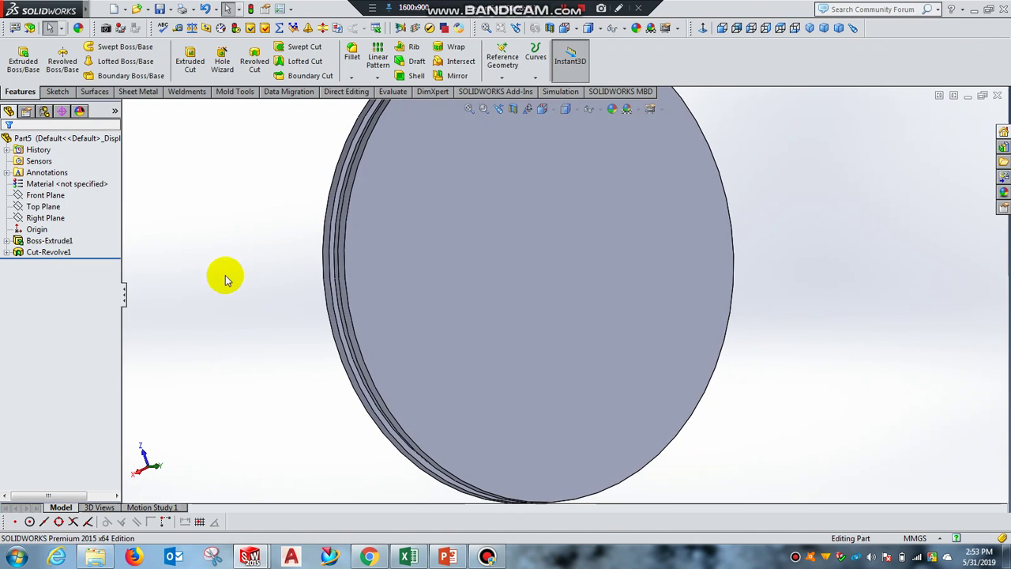
left_click(445, 559)
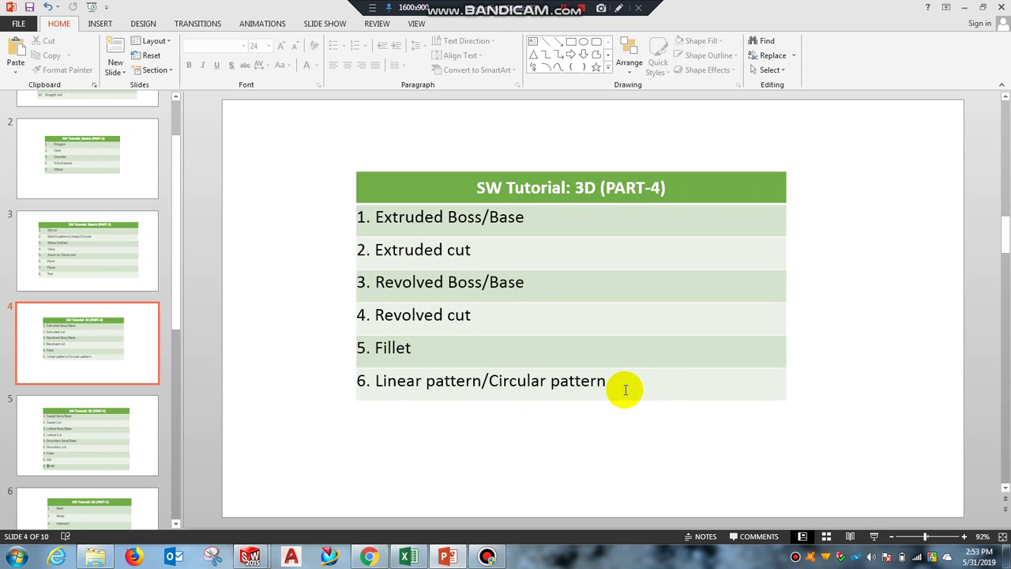
Return to SOLIDWORKS and create a new blank part document.
left_click(450, 558)
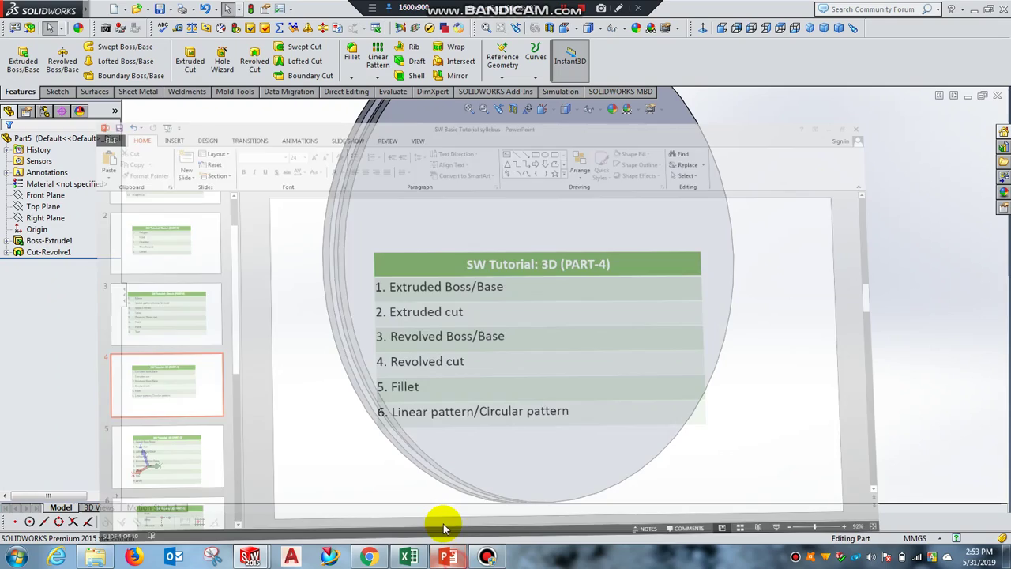
left_click(100, 9)
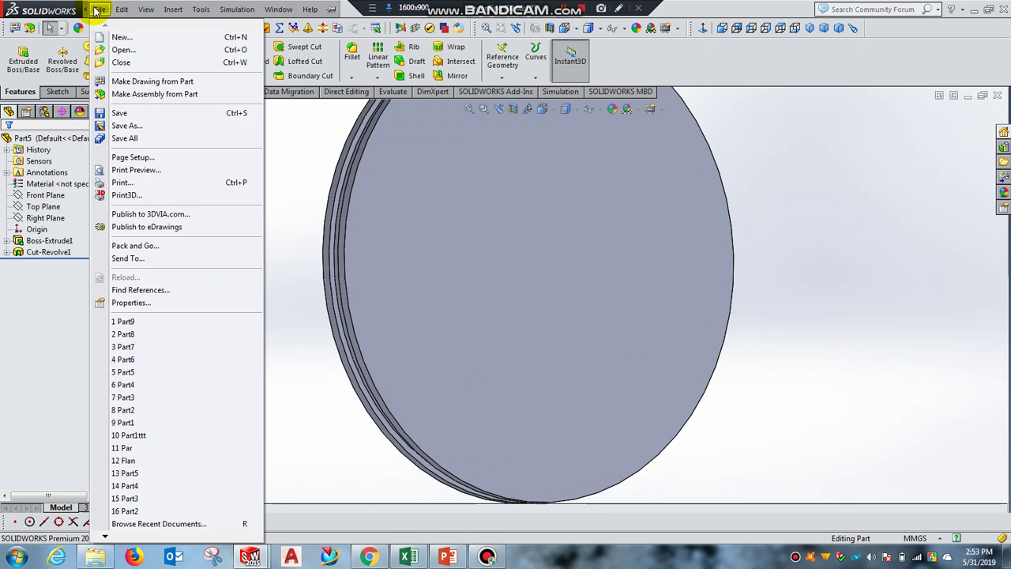
left_click(105, 35)
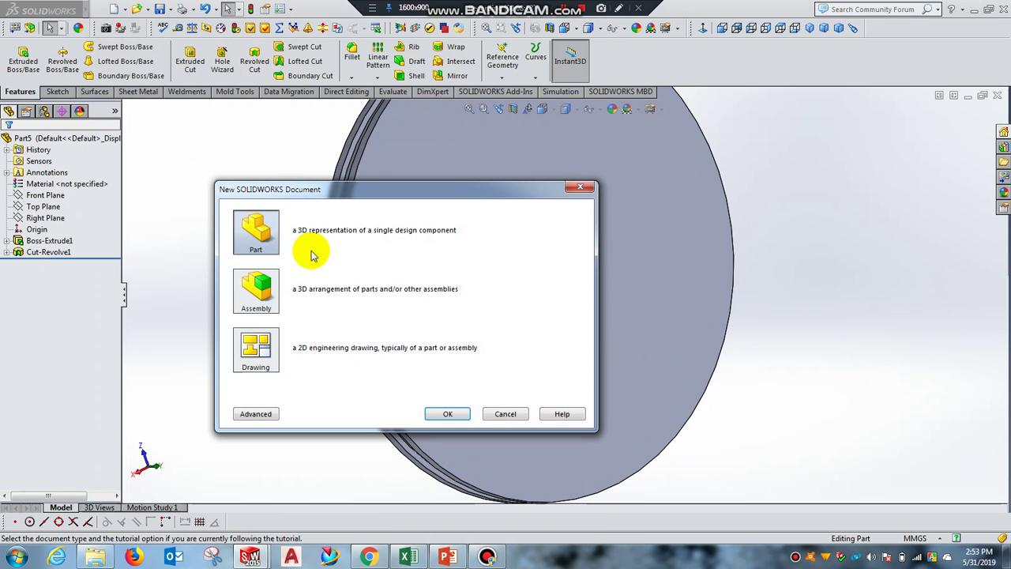
double_click(245, 228)
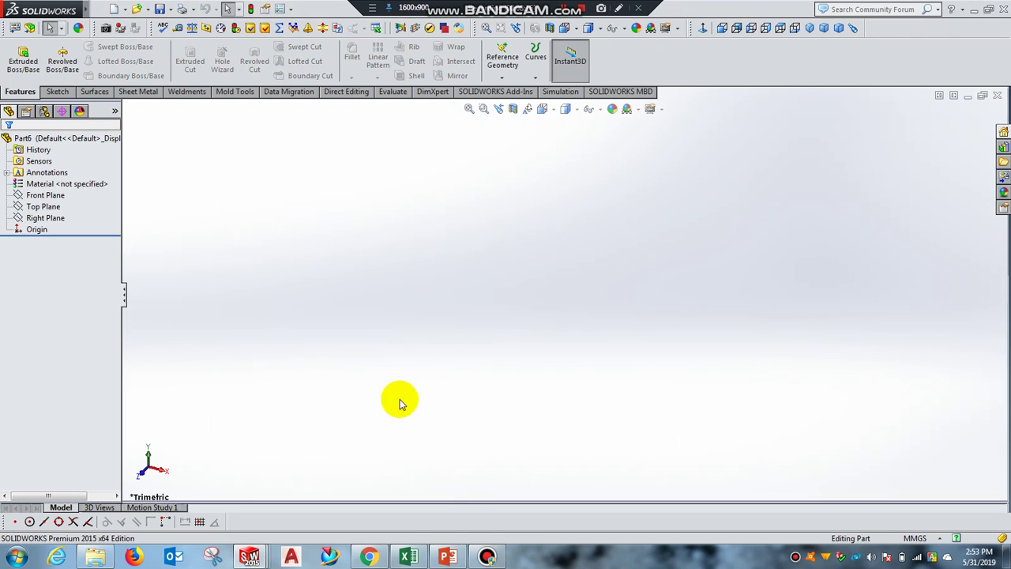
Sketch an origin-centred circle on the Top Plane and begin extruding it as a 10 mm disc.
left_click(58, 92)
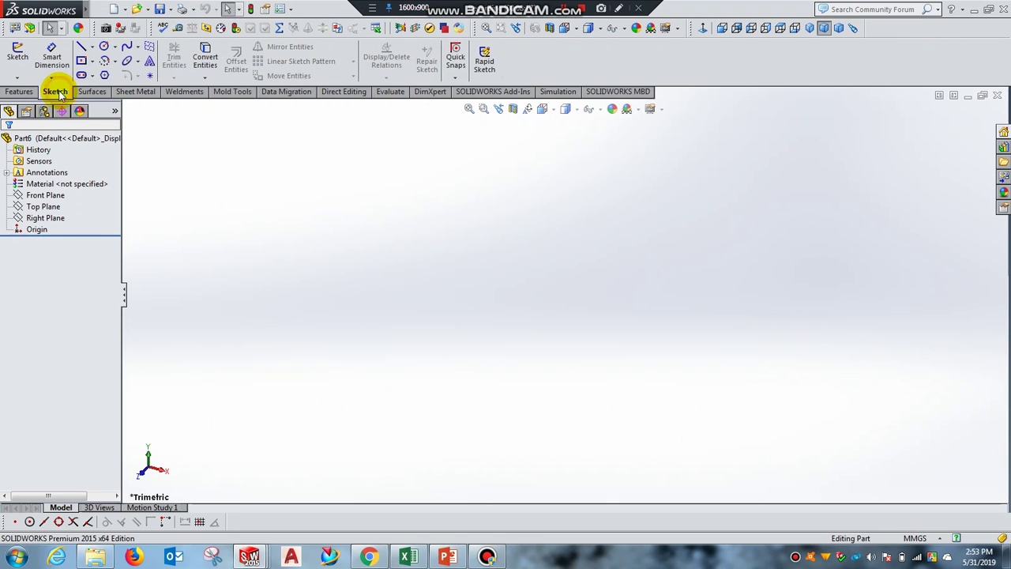
left_click(45, 208)
left_click(45, 209)
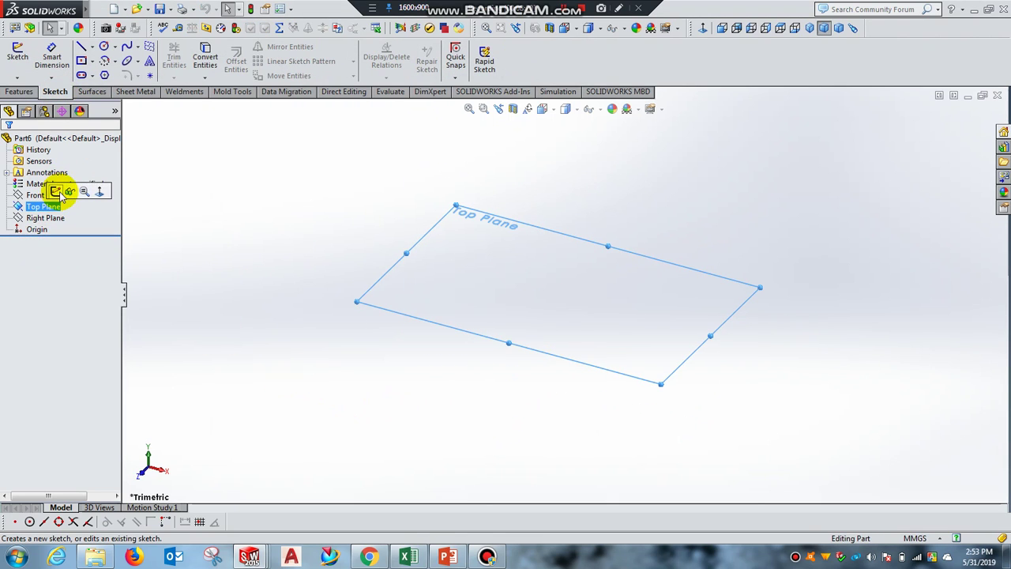
left_click(59, 193)
left_click(106, 47)
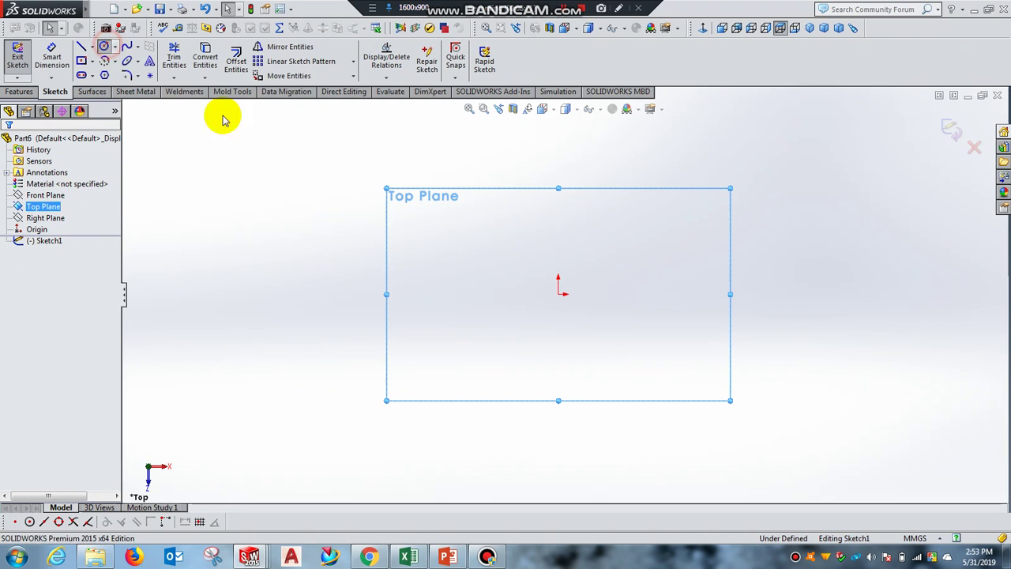
left_click(559, 294)
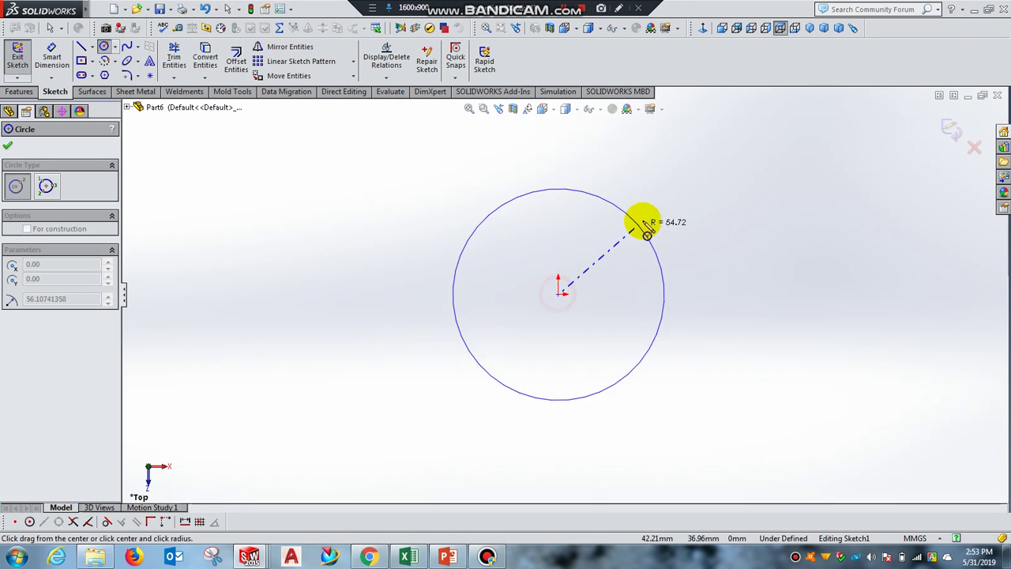
left_click(658, 222)
right_click(699, 241)
left_click(716, 241)
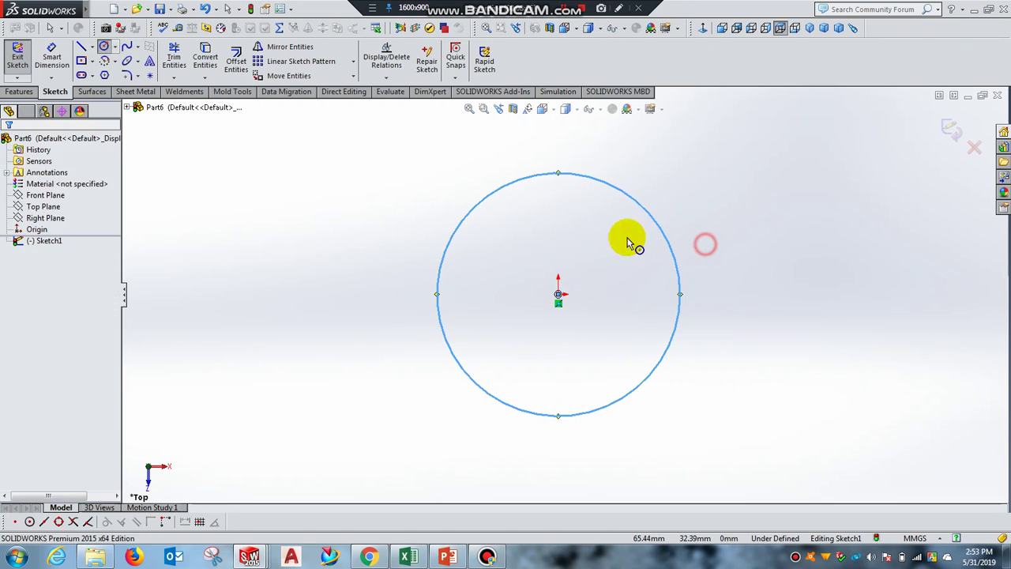
left_click(11, 58)
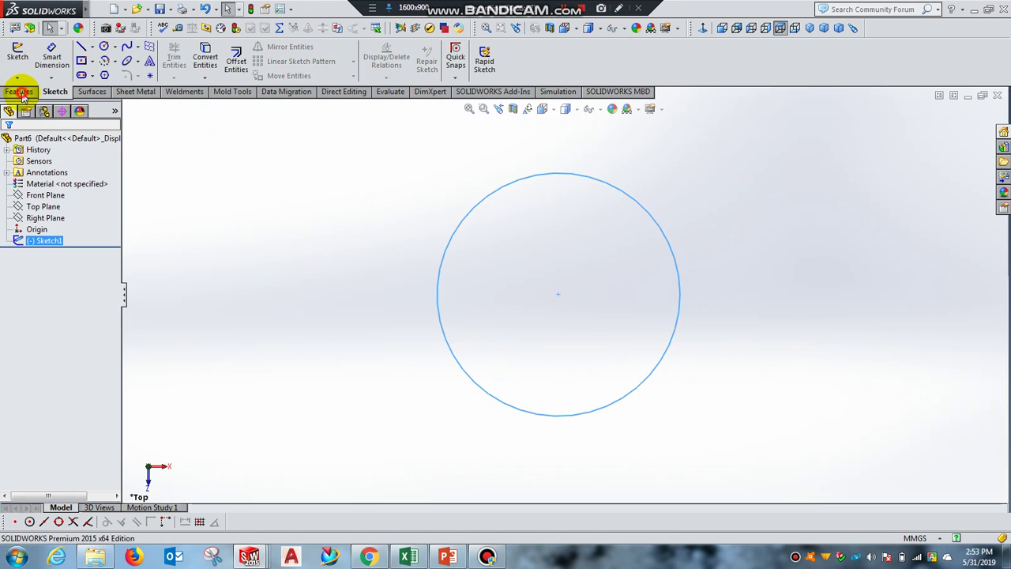
left_click(21, 92)
left_click(22, 57)
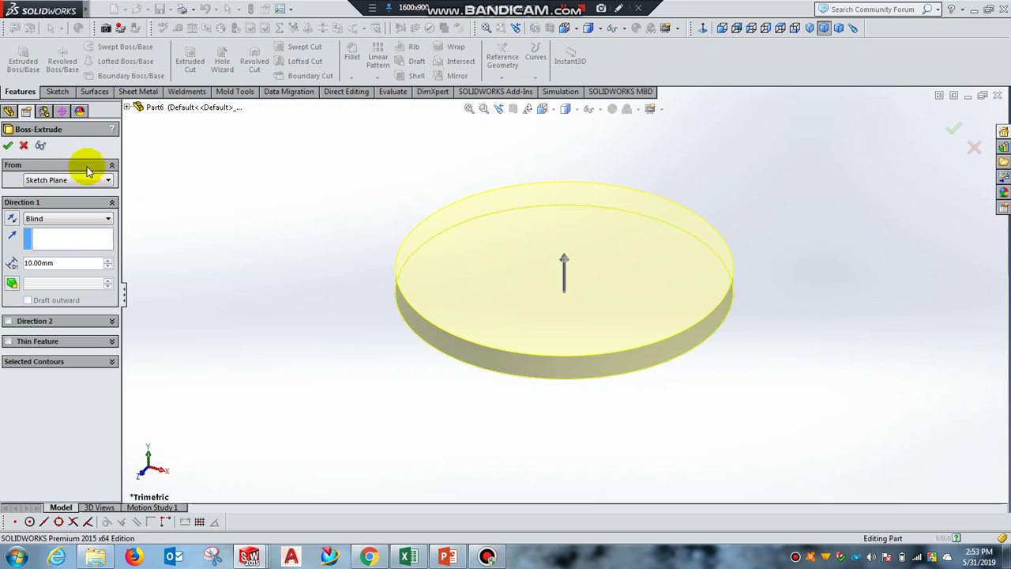
Confirm the 10 mm disc extrusion and start a sketch on its top face, viewed normal-to.
right_click(610, 302)
left_click(581, 278)
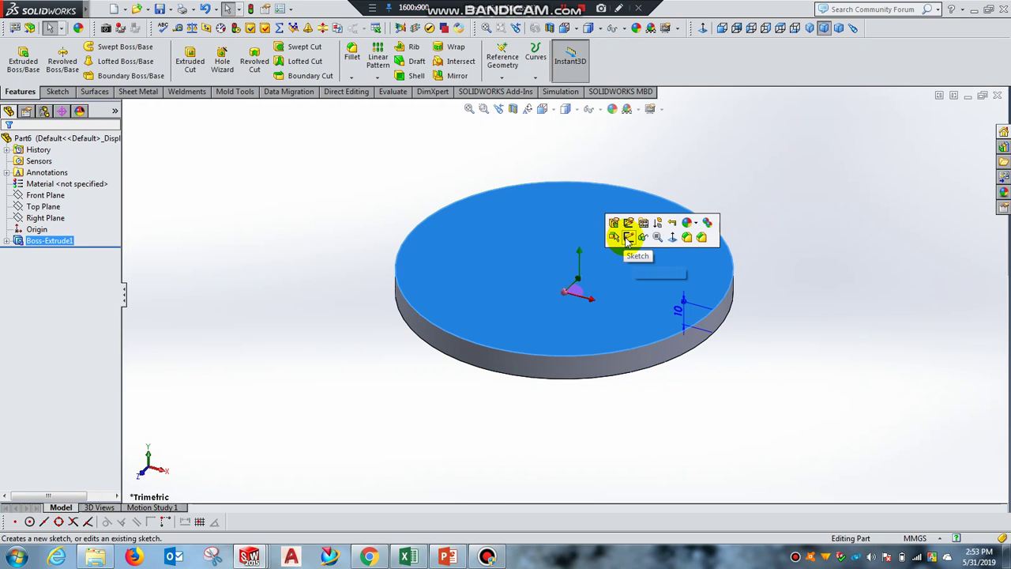
left_click(630, 238)
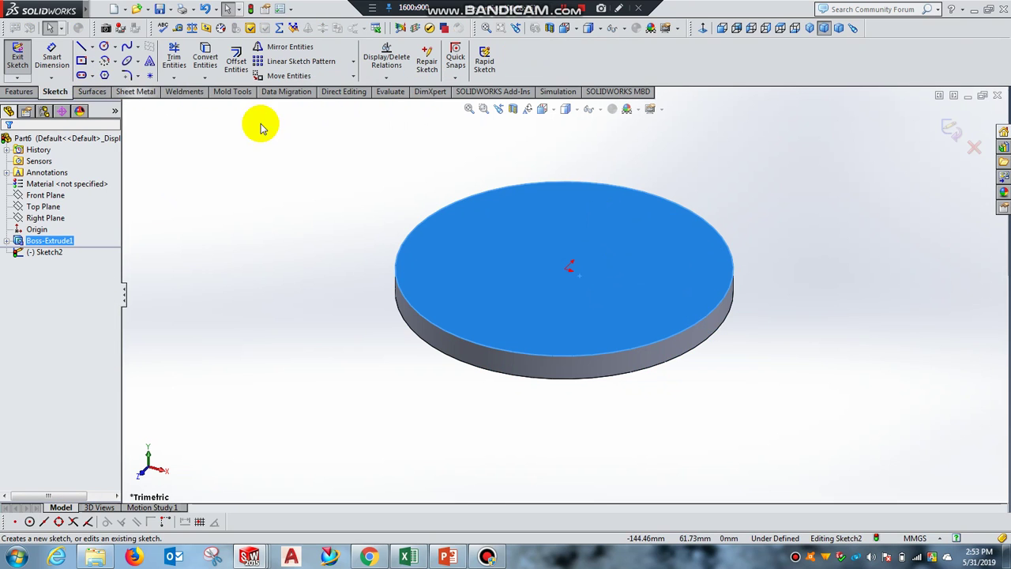
left_click(703, 29)
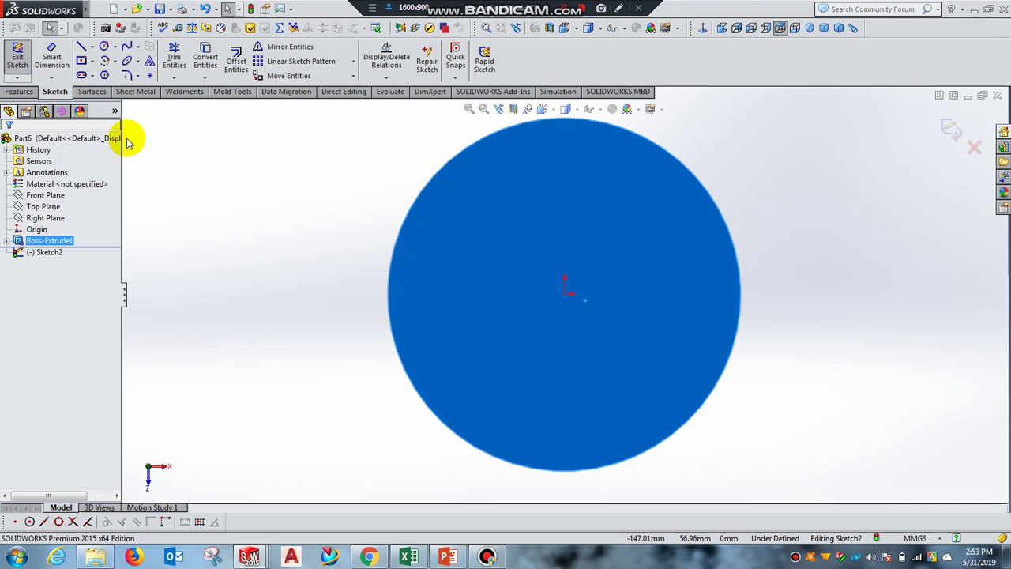
Draw a small circle centred on the disc's right rim edge.
left_click(105, 48)
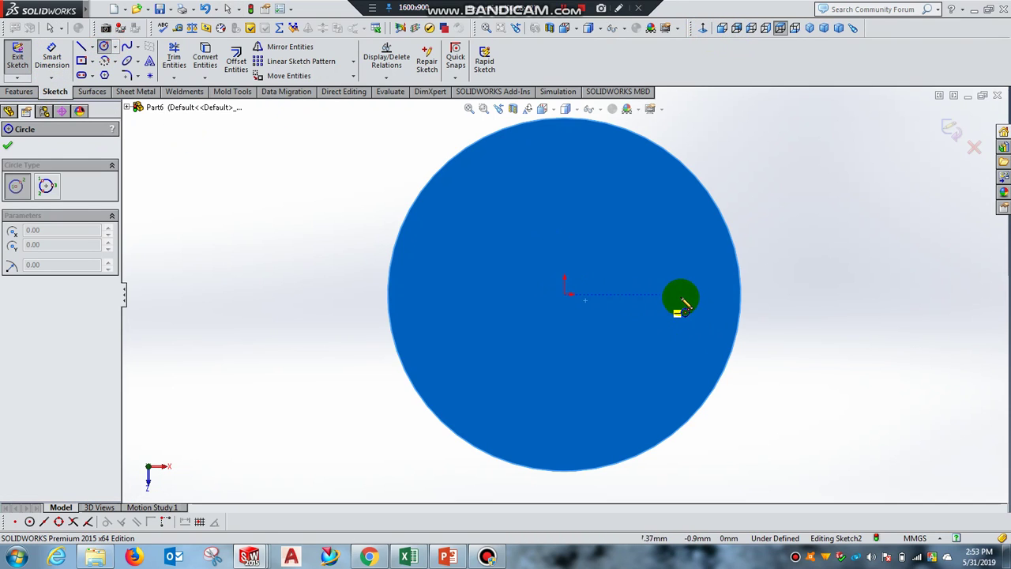
left_click(741, 293)
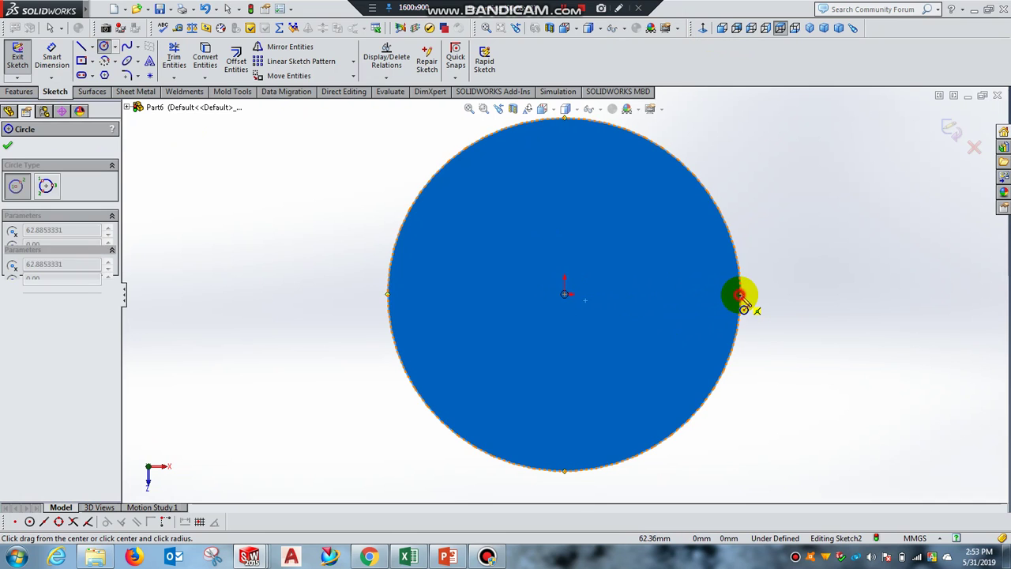
left_click(757, 294)
right_click(778, 285)
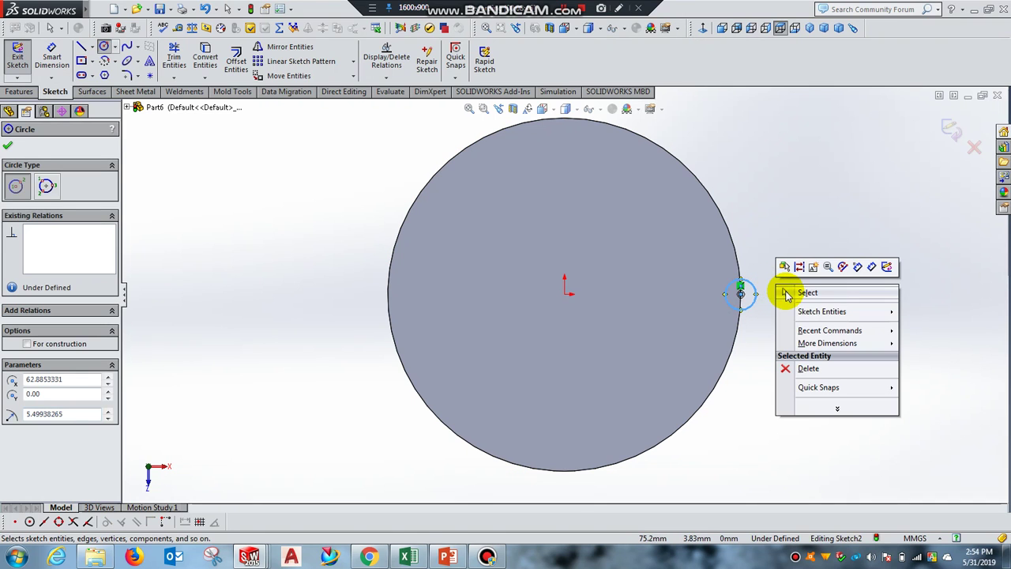
left_click(782, 289)
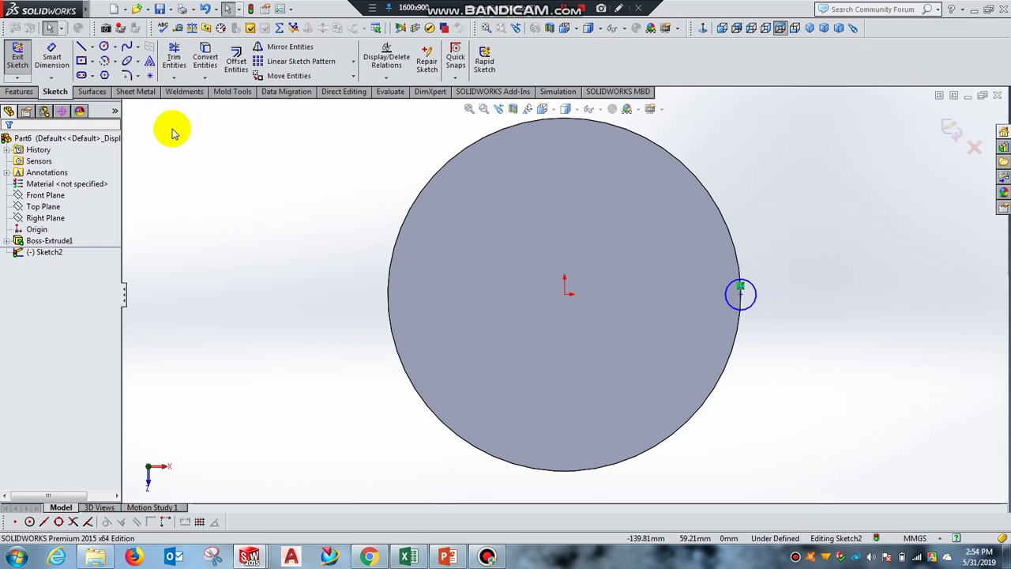
Convert the disc's outer edge into the sketch, trim the inner arc, and exit the sketch.
left_click(213, 65)
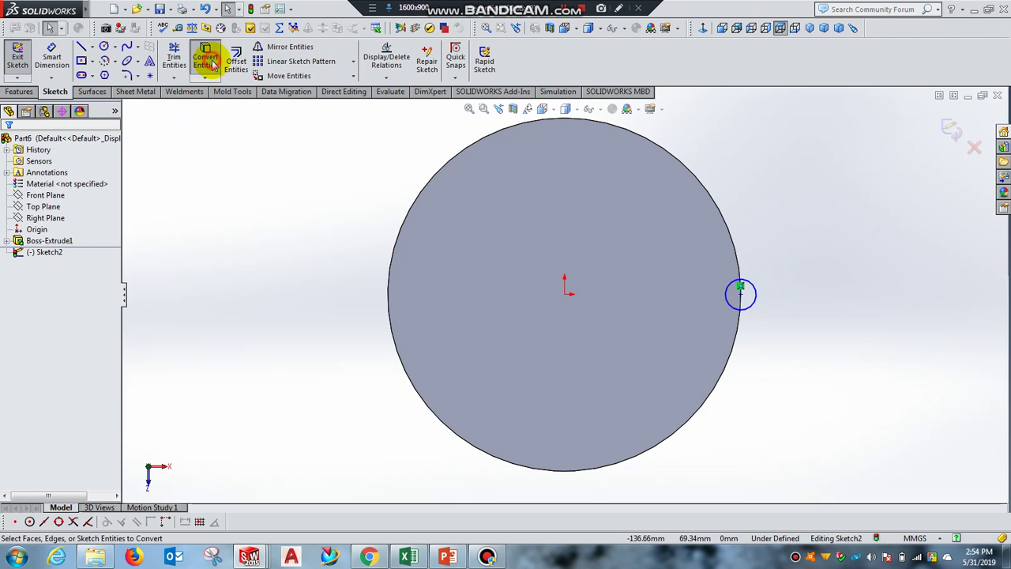
left_click(737, 259)
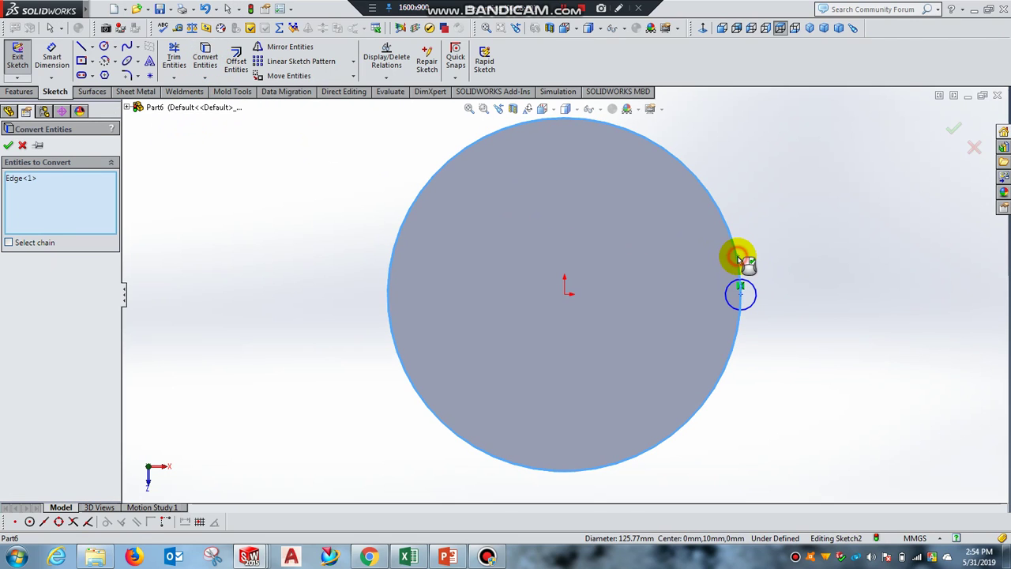
left_click(8, 146)
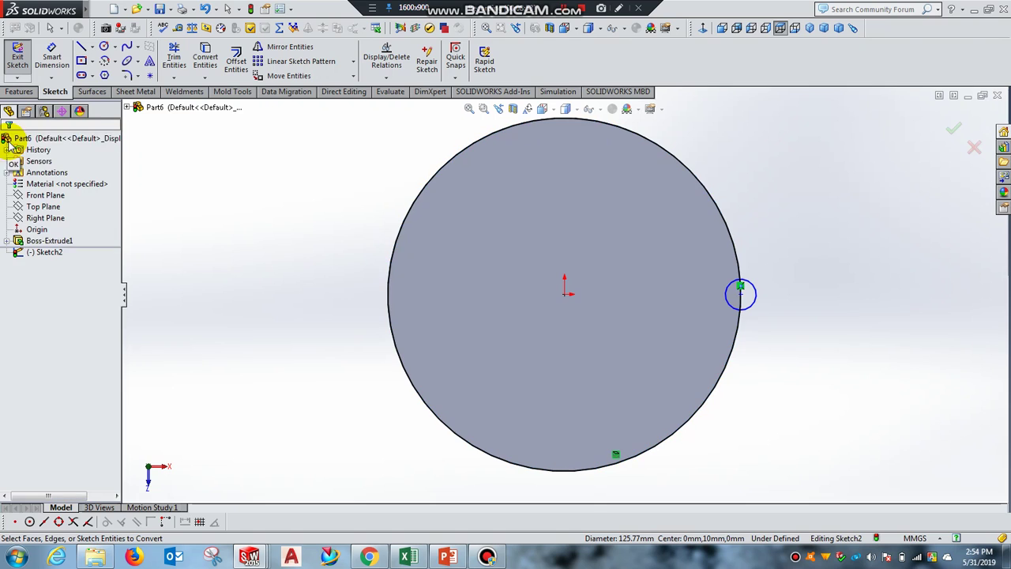
left_click(179, 57)
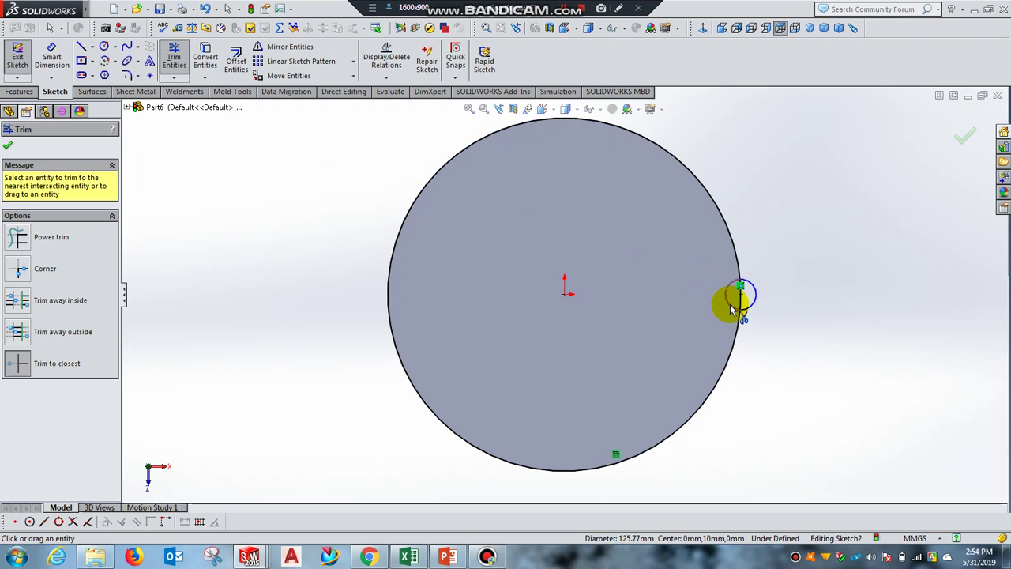
right_click(778, 257)
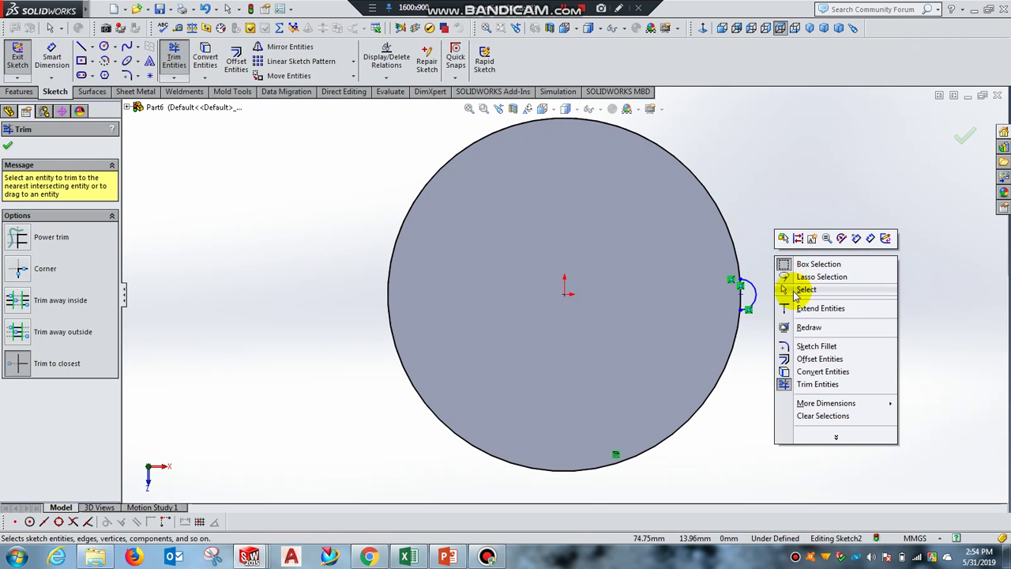
left_click(792, 287)
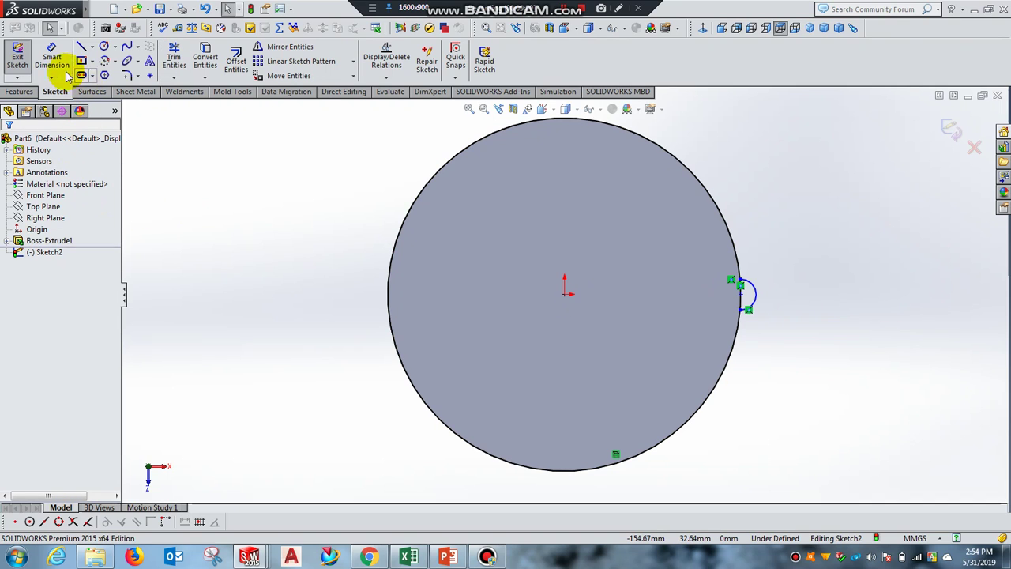
left_click(16, 57)
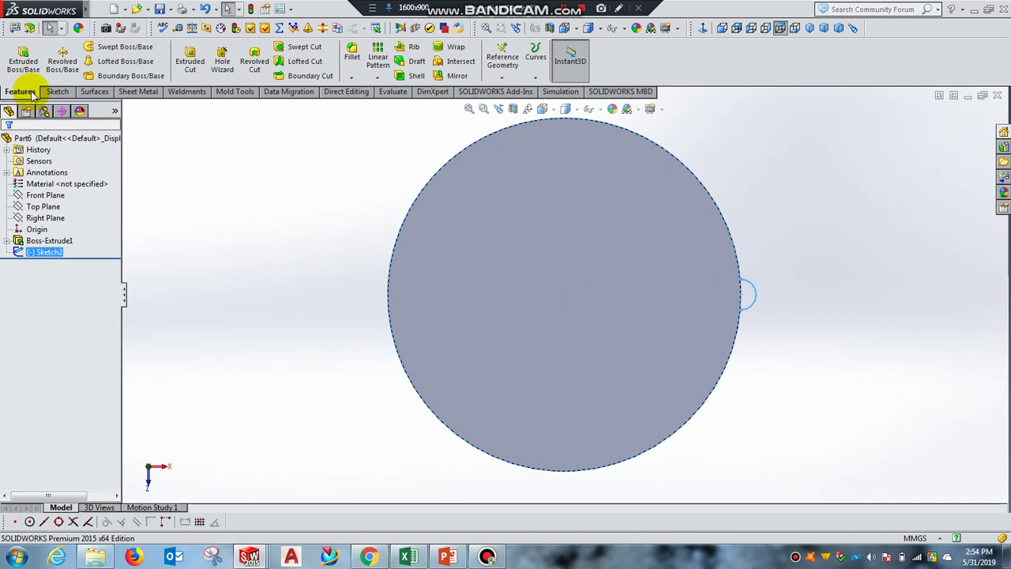
Extrude the small bump region Through All as Boss-Extrude2, forming the rim tab.
left_click(23, 57)
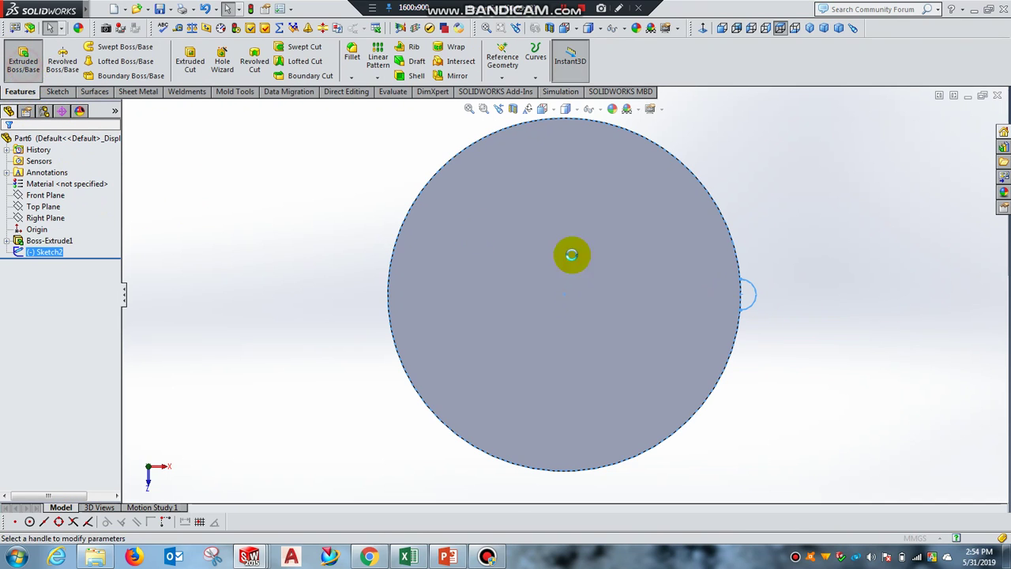
left_click(746, 296)
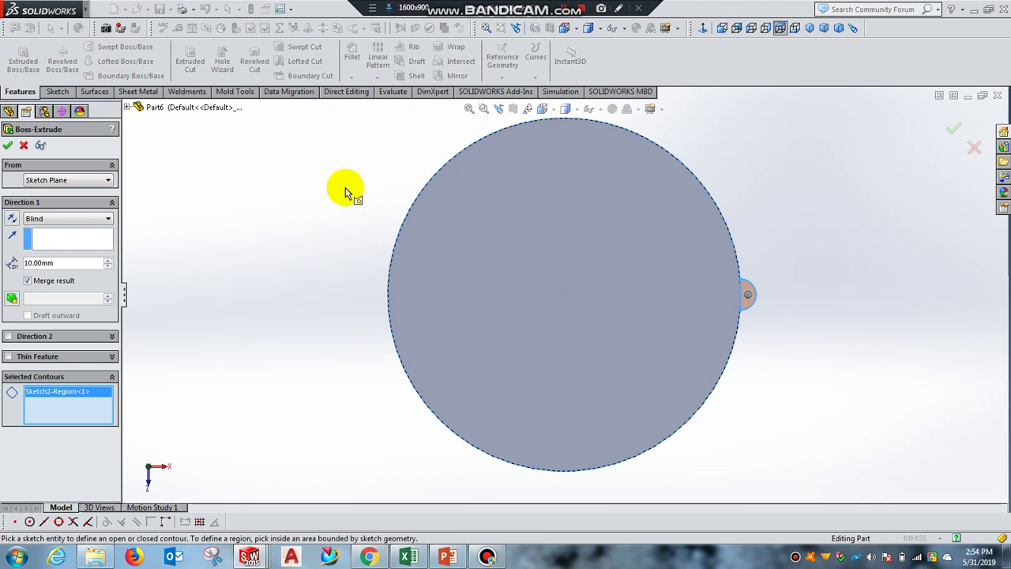
left_click(809, 31)
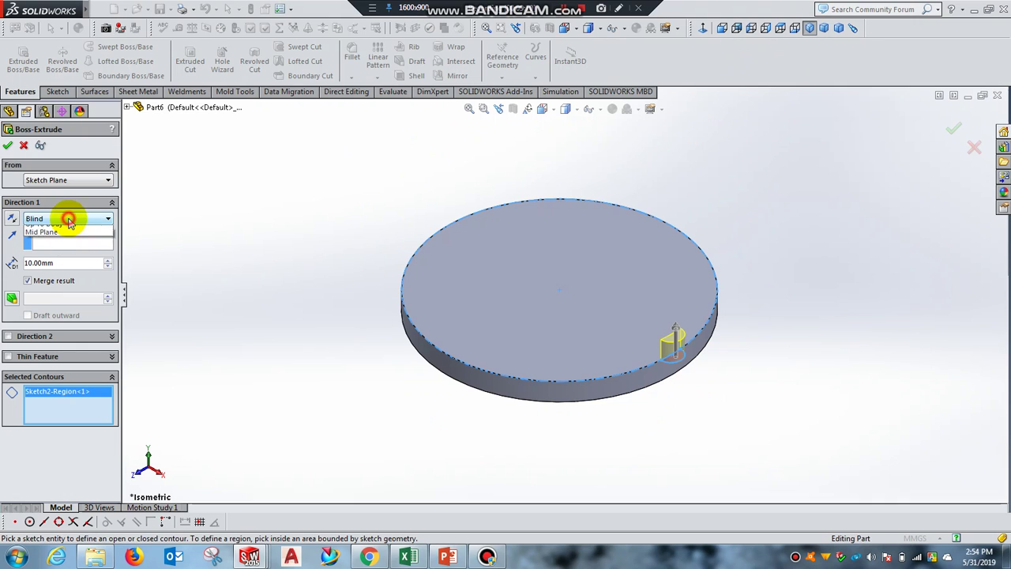
left_click(28, 225)
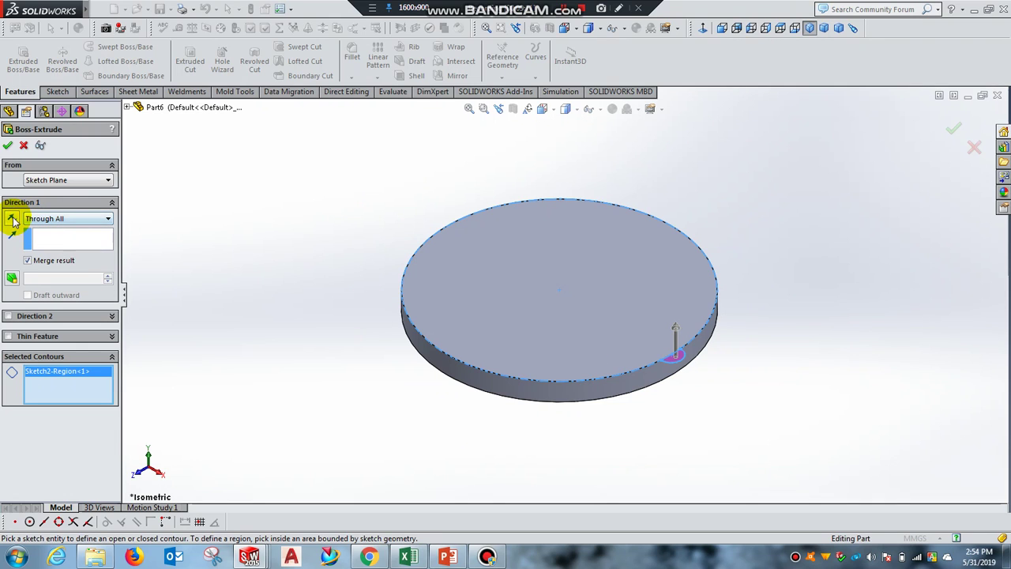
left_click(7, 146)
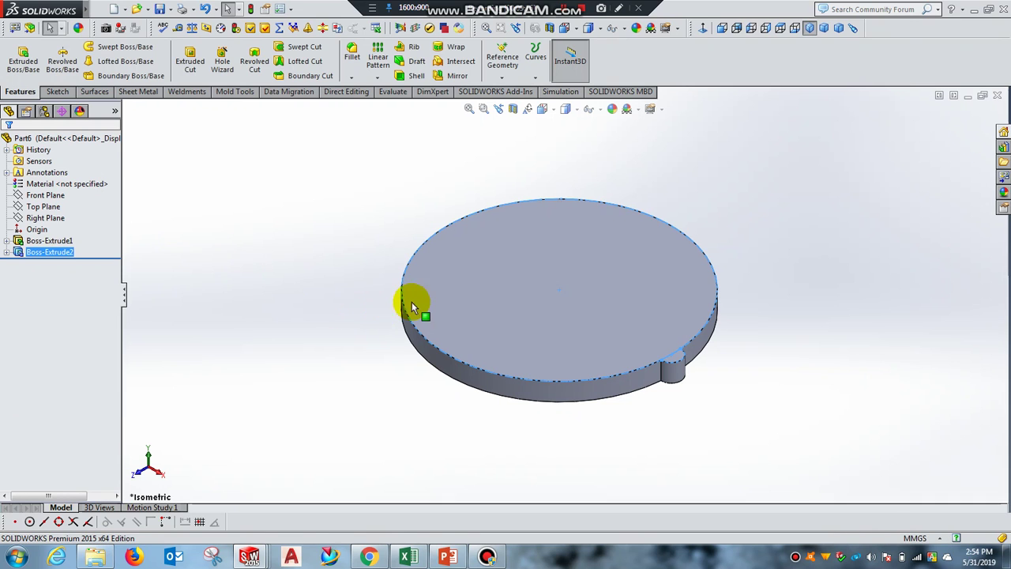
Start a sketch on the disc's top face, then exit it without drawing anything.
left_click(577, 300)
left_click(611, 257)
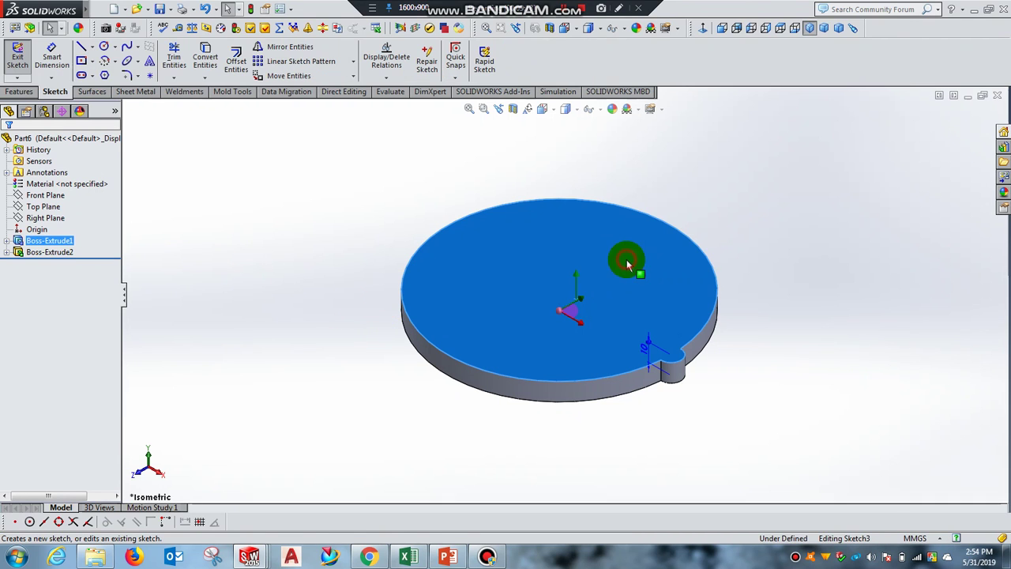
left_click(702, 28)
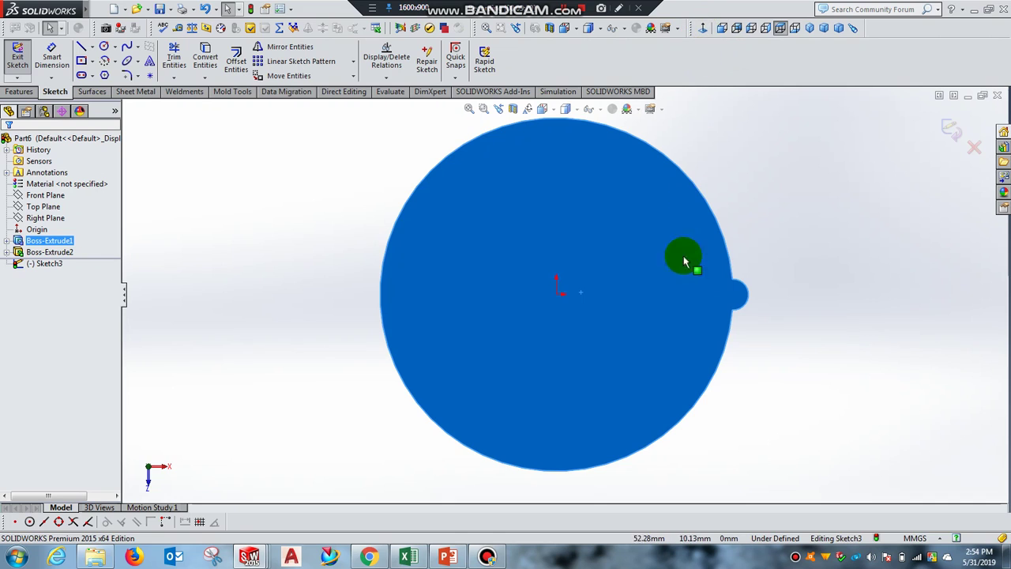
left_click(17, 57)
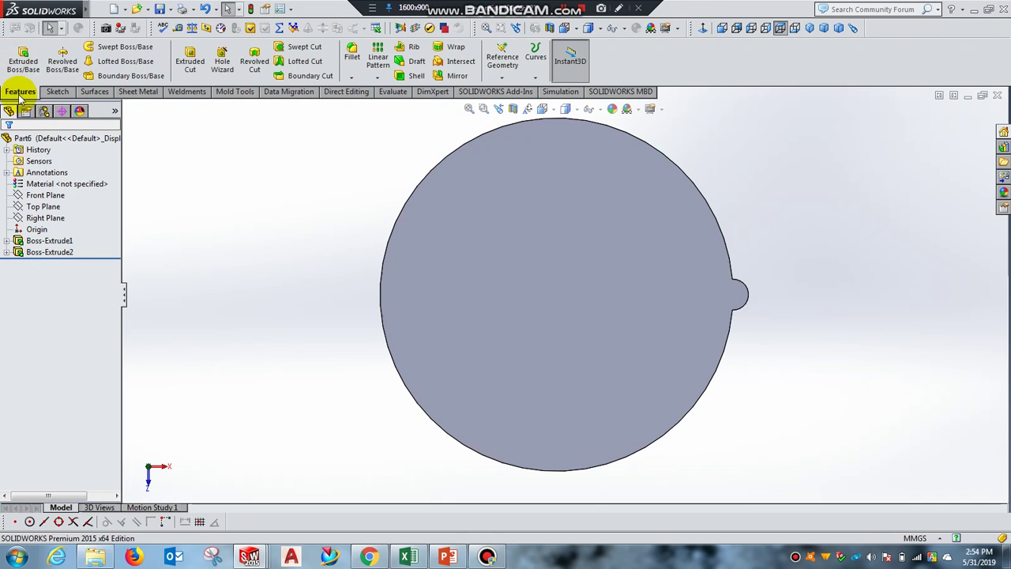
Circular-pattern Boss-Extrude2 about the disc edge: 10 equally spaced instances over 360°.
left_click(376, 80)
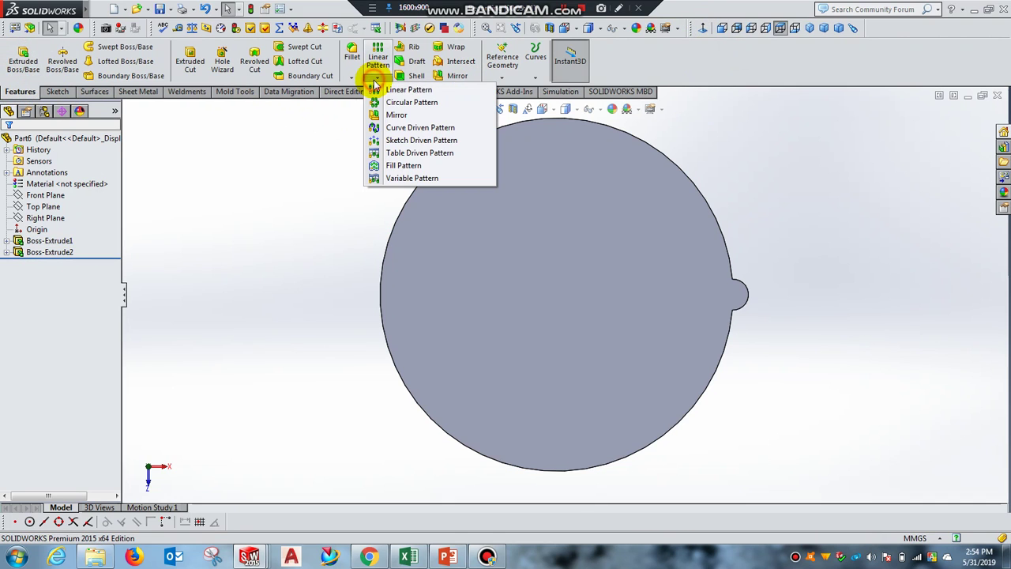
left_click(392, 107)
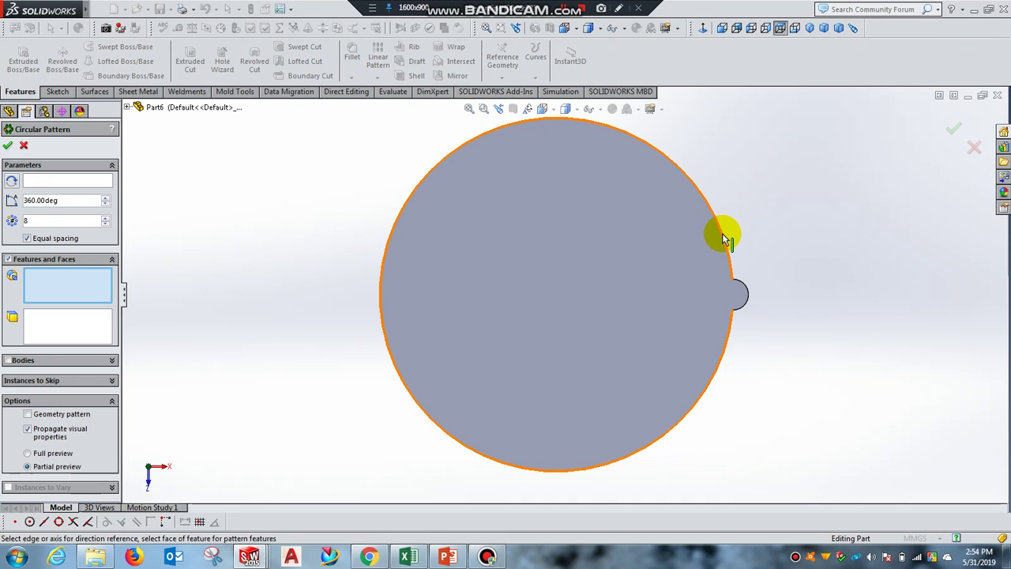
left_click(55, 181)
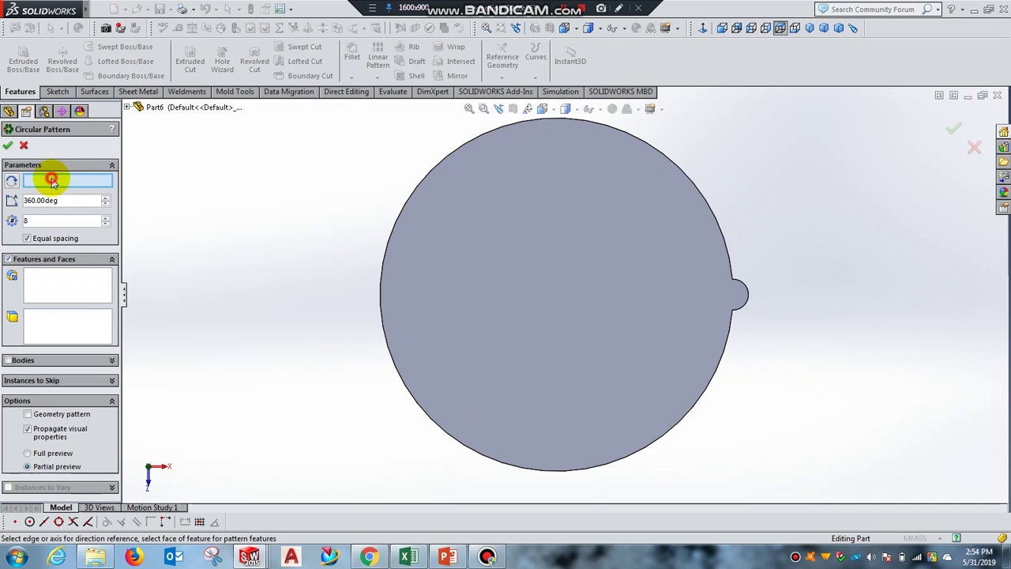
left_click(724, 242)
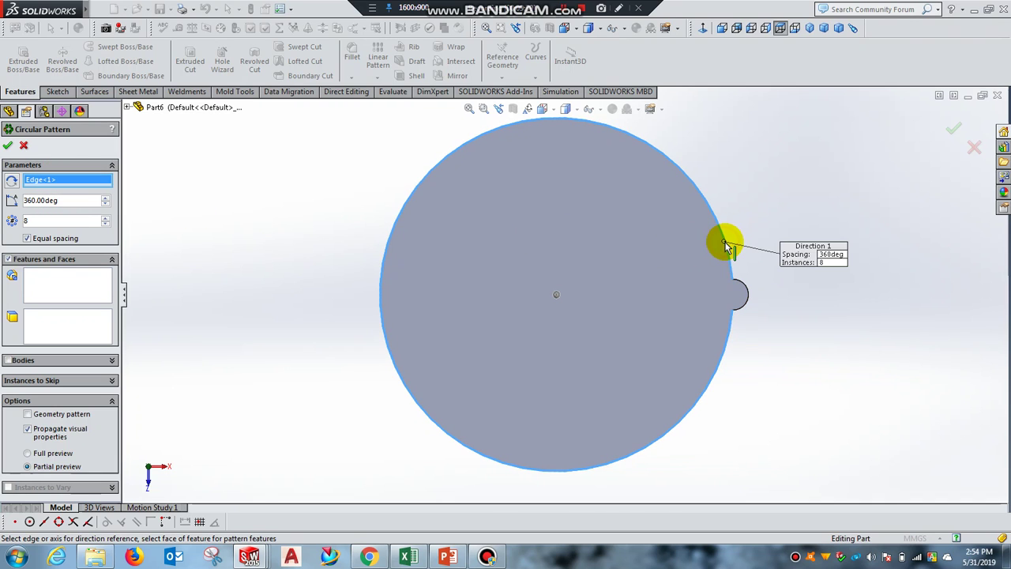
left_click(61, 286)
middle_click_drag(805, 374, 767, 327)
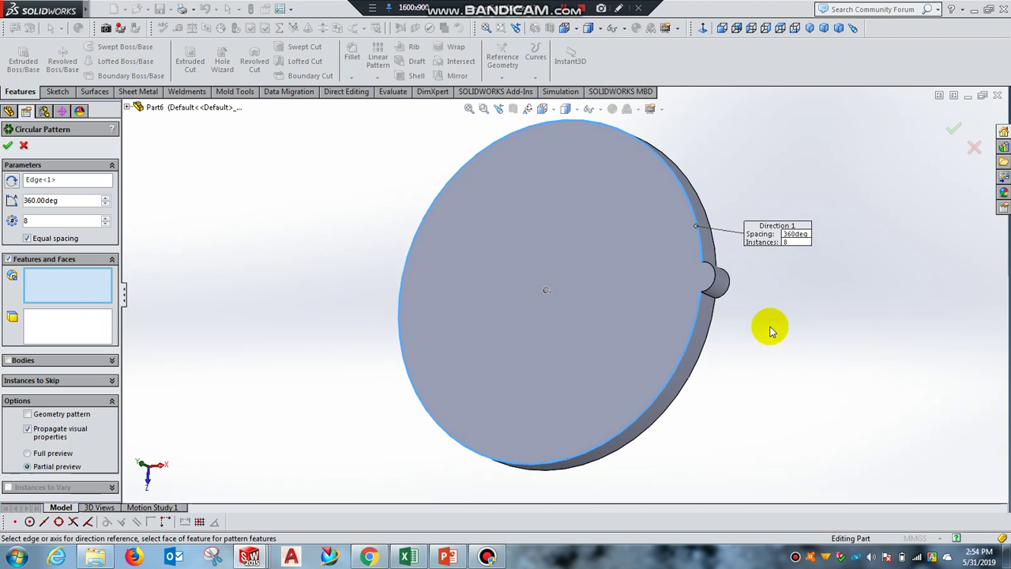
left_click(720, 292)
middle_click_drag(801, 368, 833, 397)
type("10")
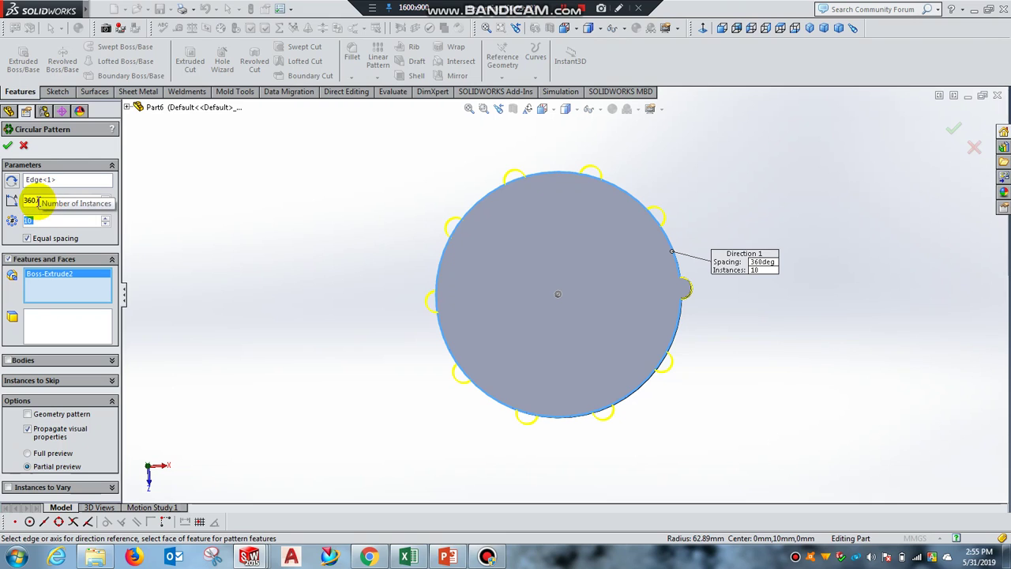
left_click(23, 201)
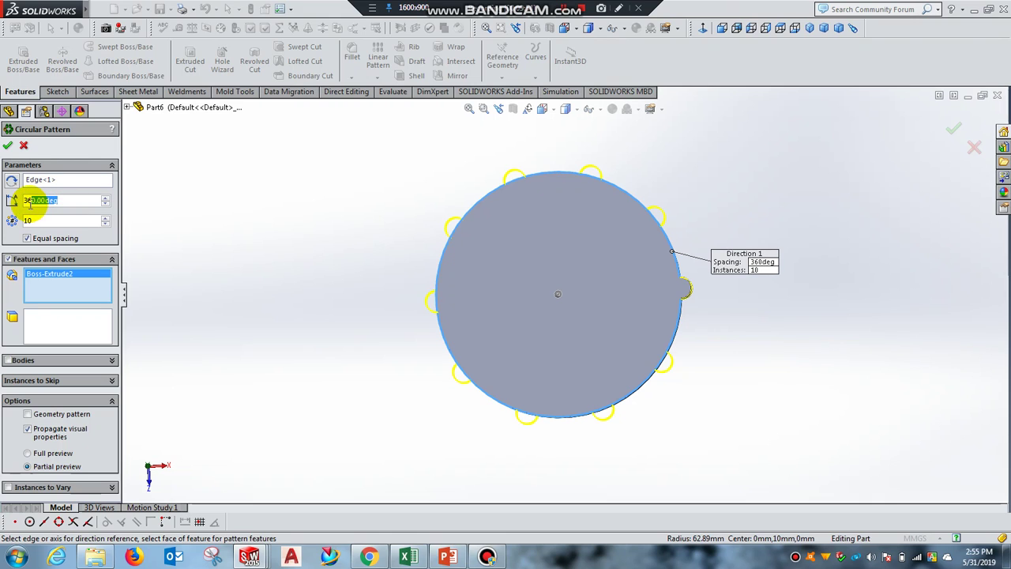